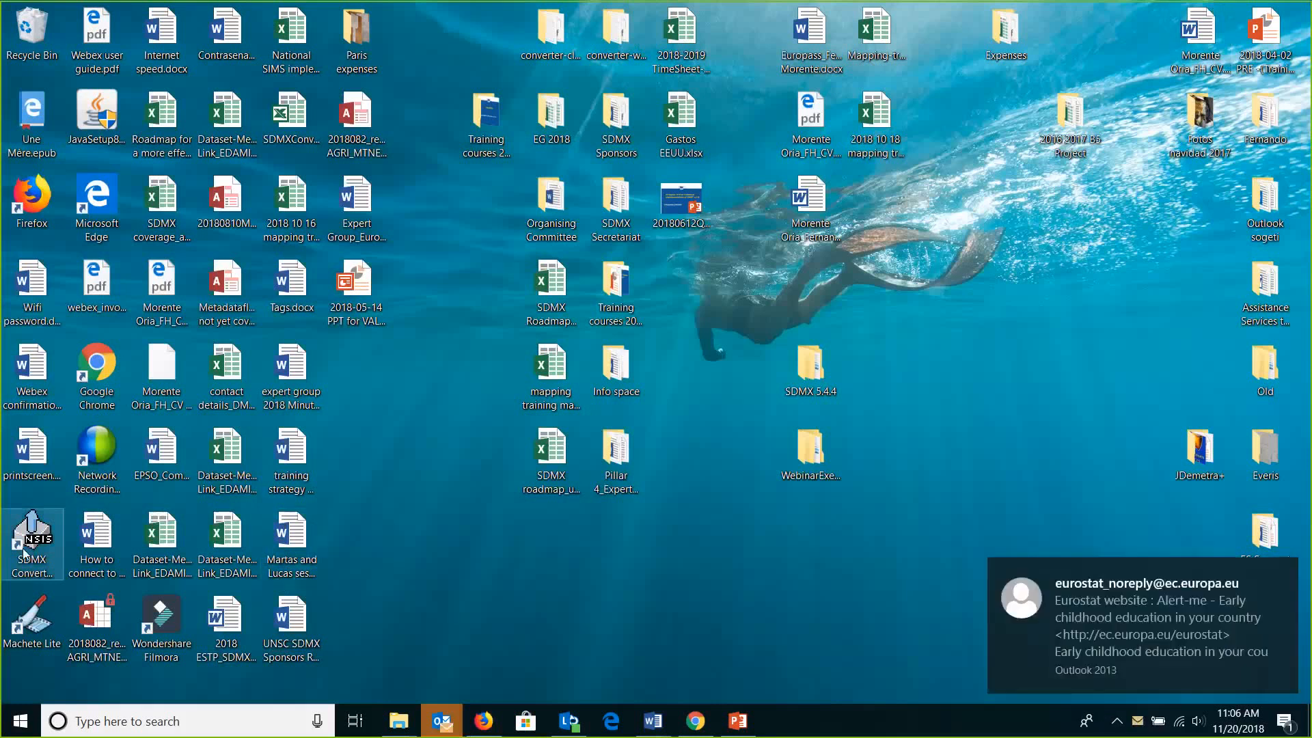
Dismiss the e-mail notification, launch SDMX Converter 5.4.4 from the desktop and bring its window to the front
{"action": "left_click", "coordinate": [1285, 576]}
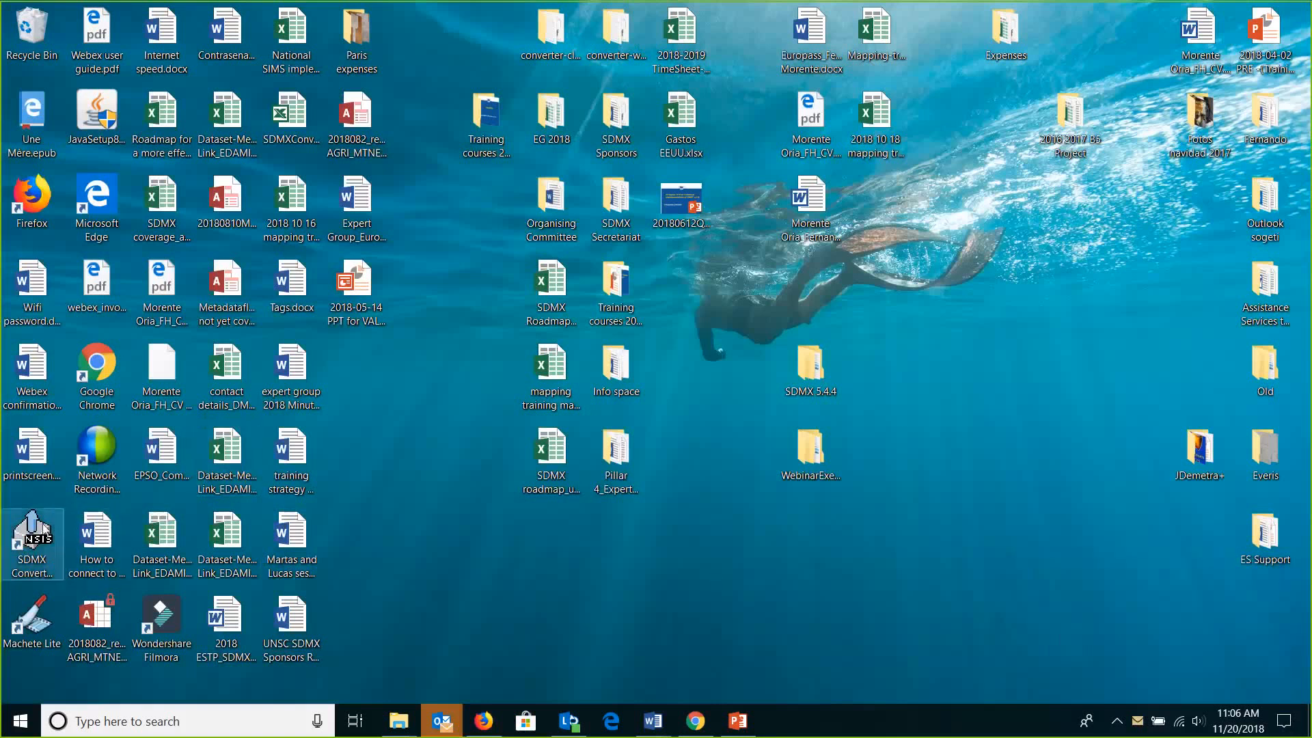
{"action": "double_click", "coordinate": [42, 529]}
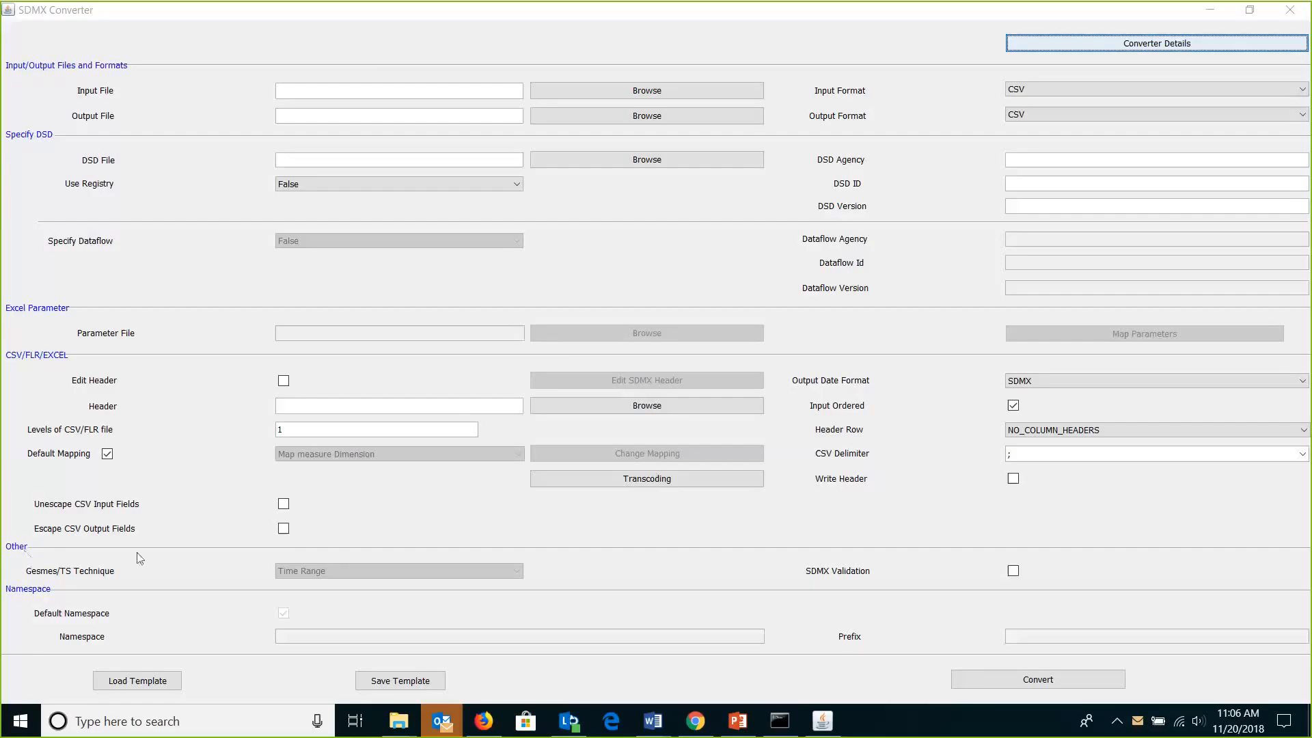
{"action": "left_click", "coordinate": [1211, 12]}
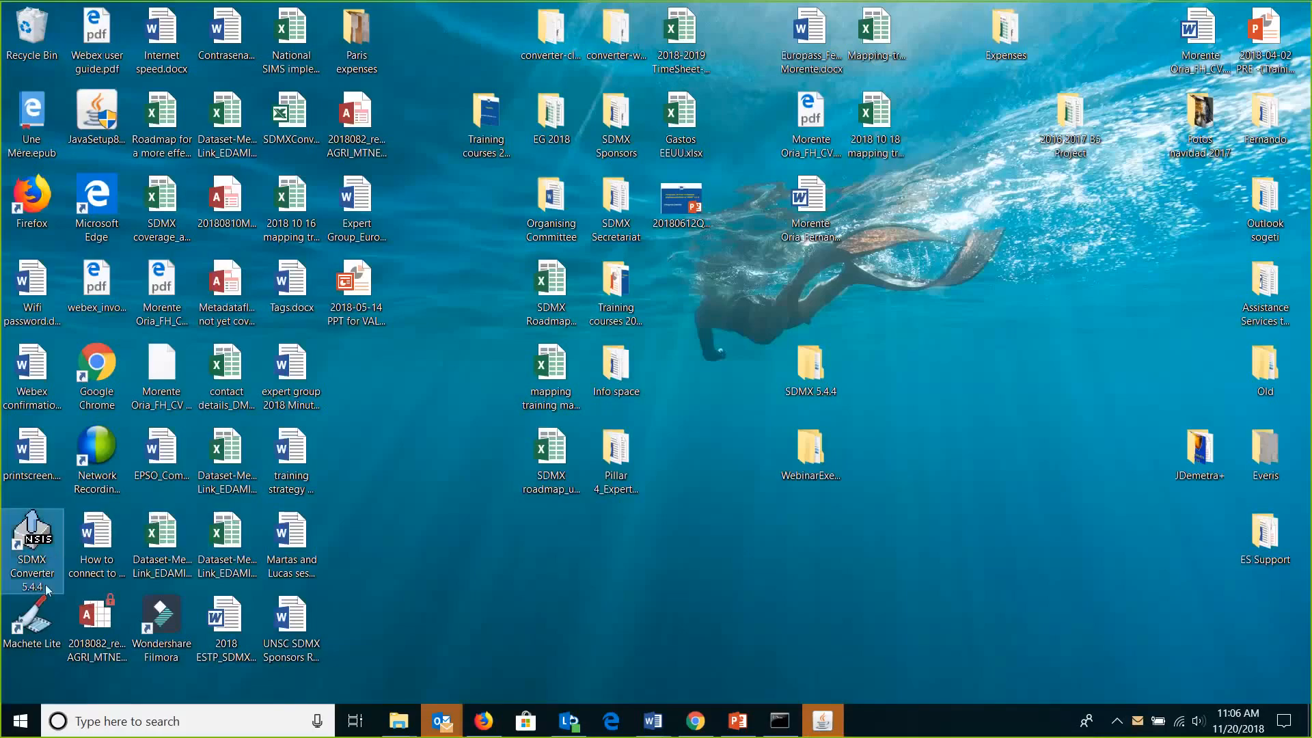
{"action": "left_click", "coordinate": [822, 721]}
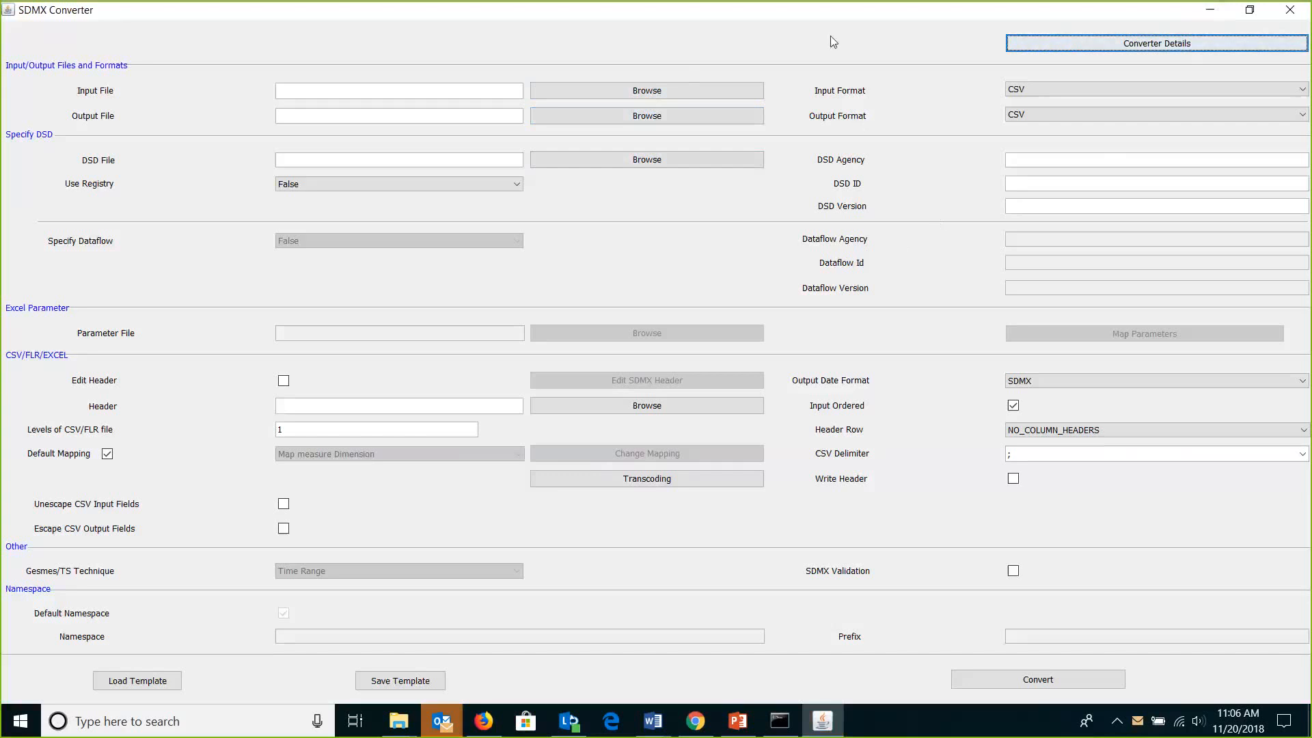
{"action": "left_click", "coordinate": [1012, 185]}
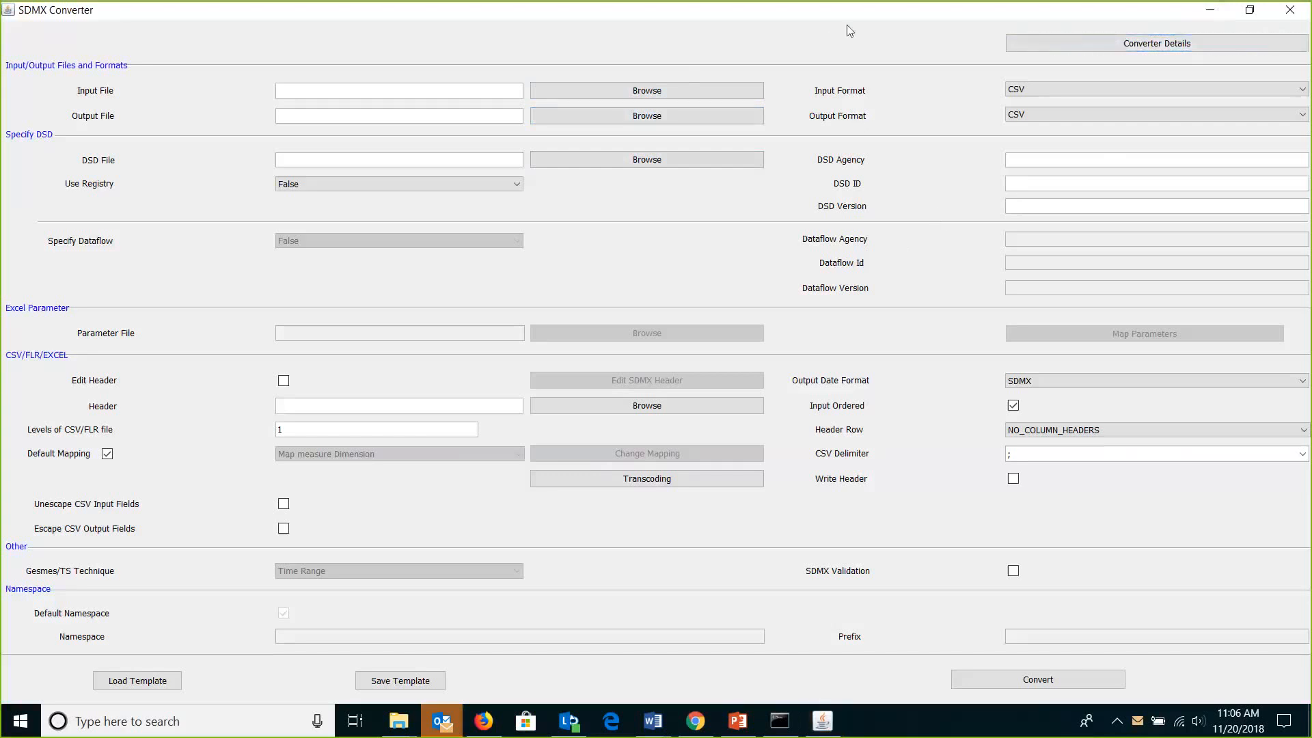
{"action": "left_click", "coordinate": [788, 7]}
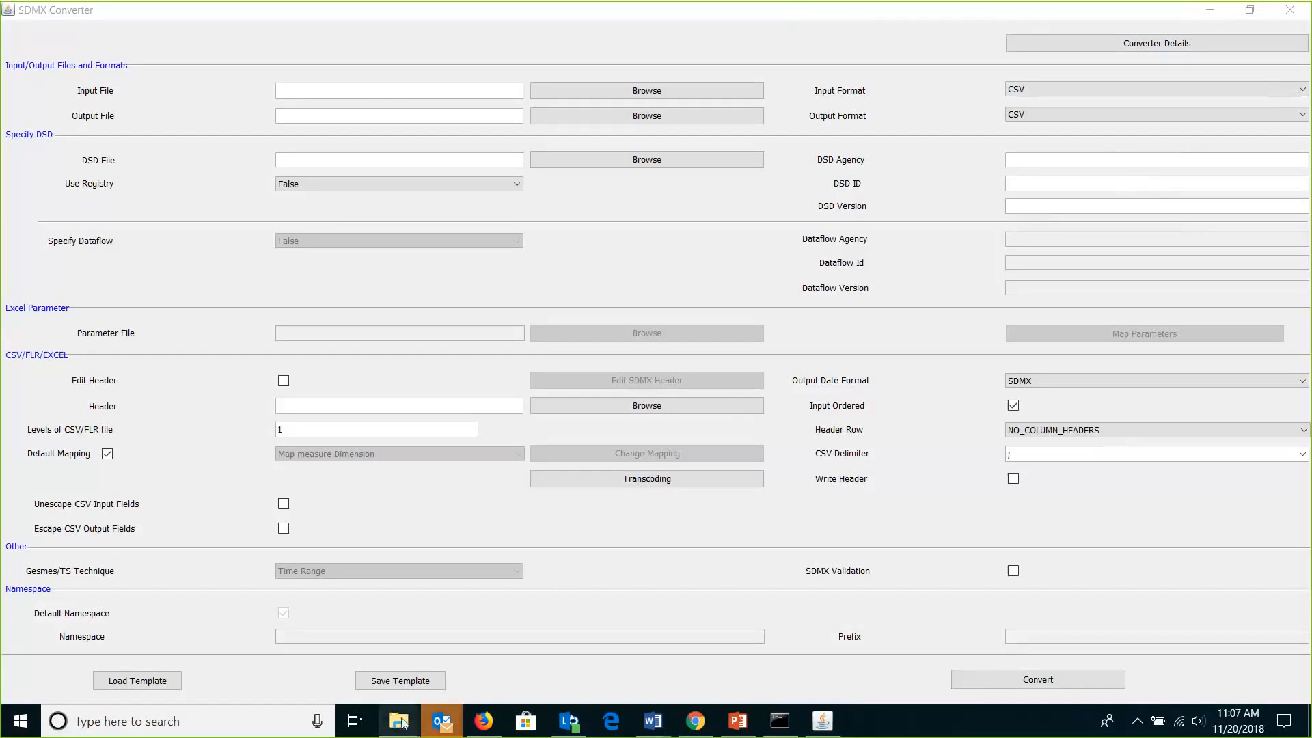
Switch to the open File Explorer window and open the 1-CSV_XML folder inside WebinarExercises
{"action": "mouse_move", "coordinate": [402, 723]}
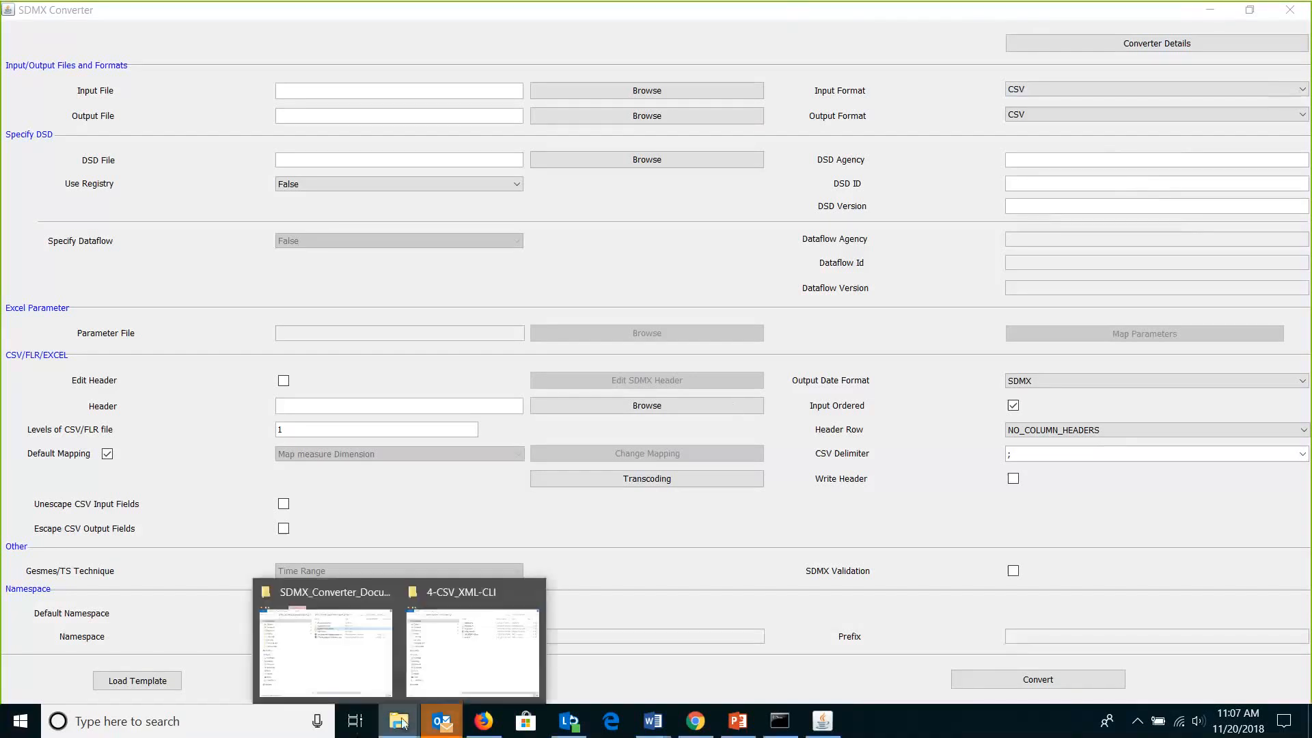
{"action": "left_click", "coordinate": [477, 590]}
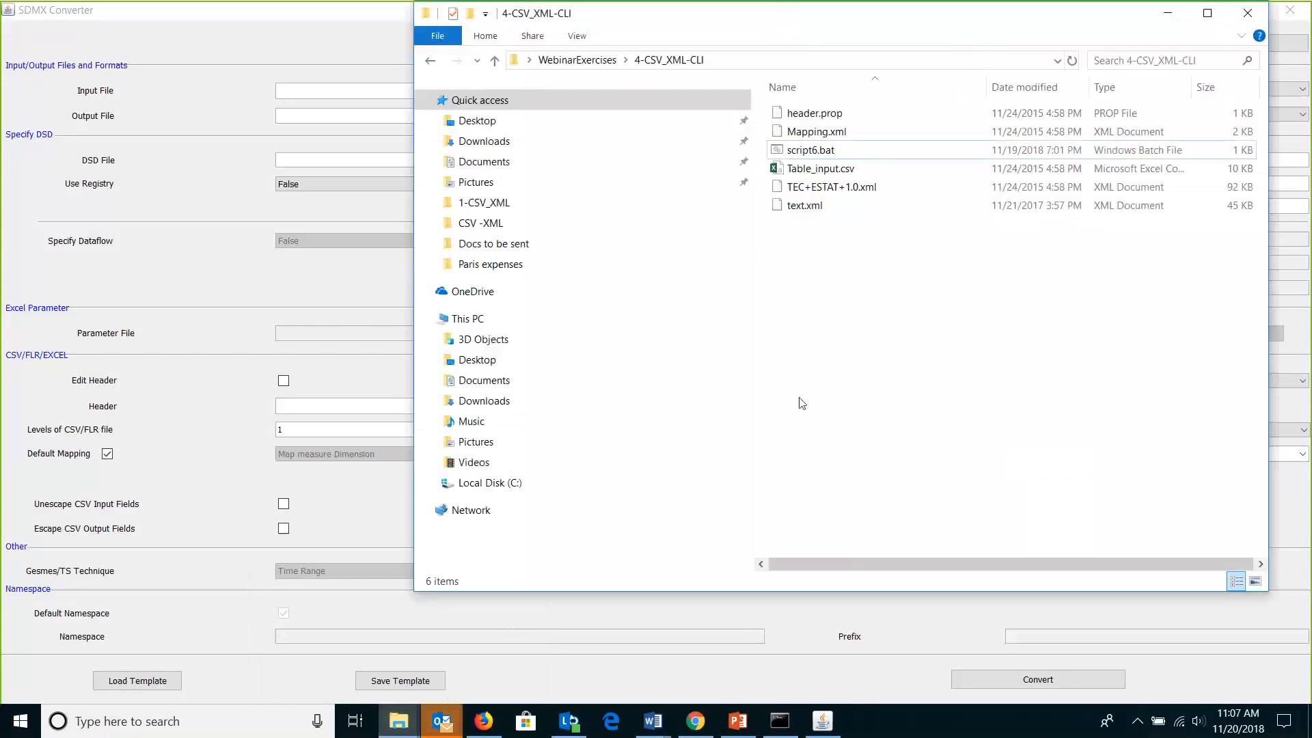
{"action": "left_click", "coordinate": [573, 60]}
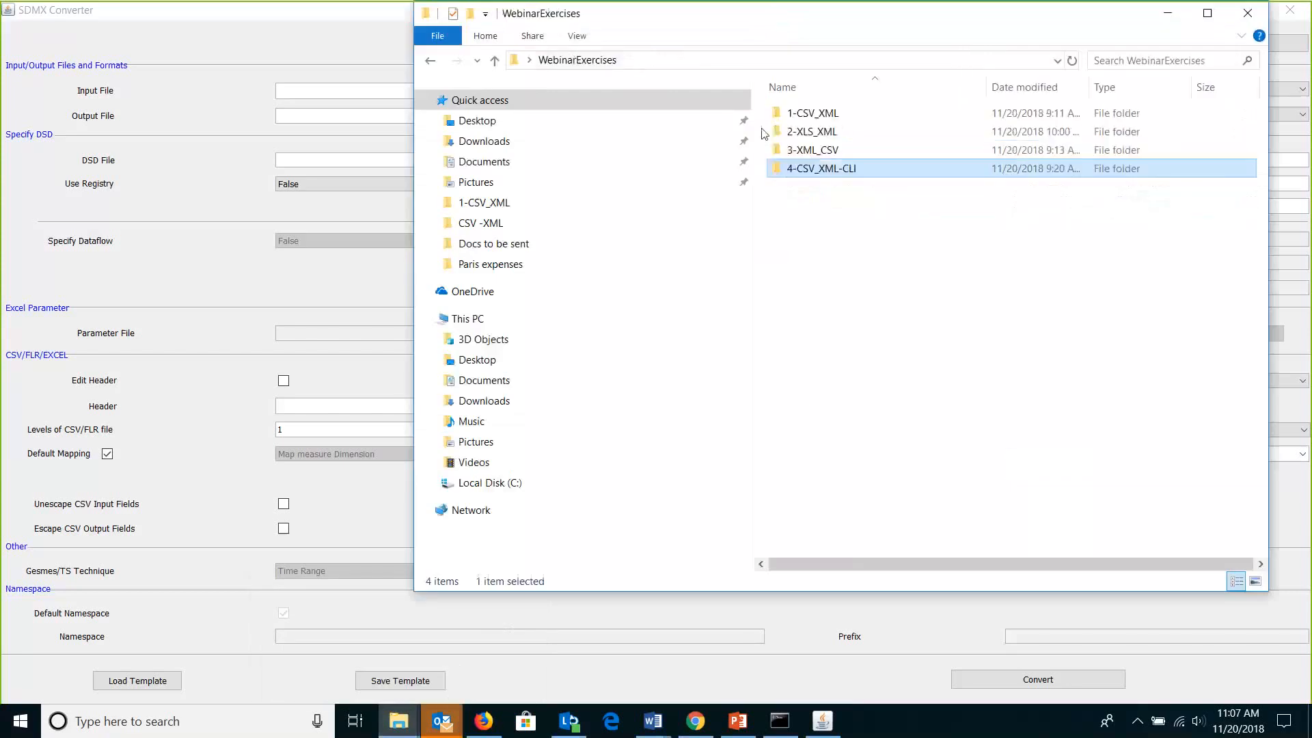
{"action": "double_click", "coordinate": [834, 114]}
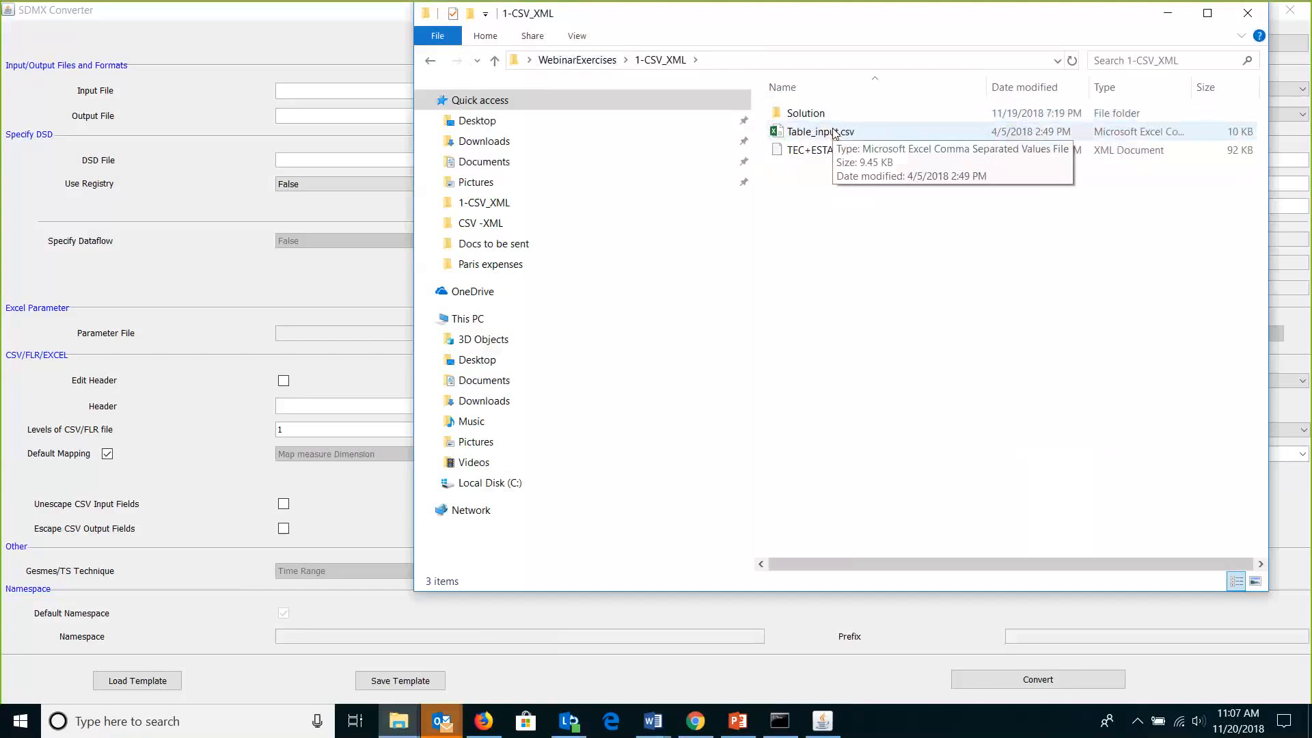
Open Table_input.csv in Excel at full size, examine its first three data rows, and minimize the workbook
{"action": "double_click", "coordinate": [834, 132]}
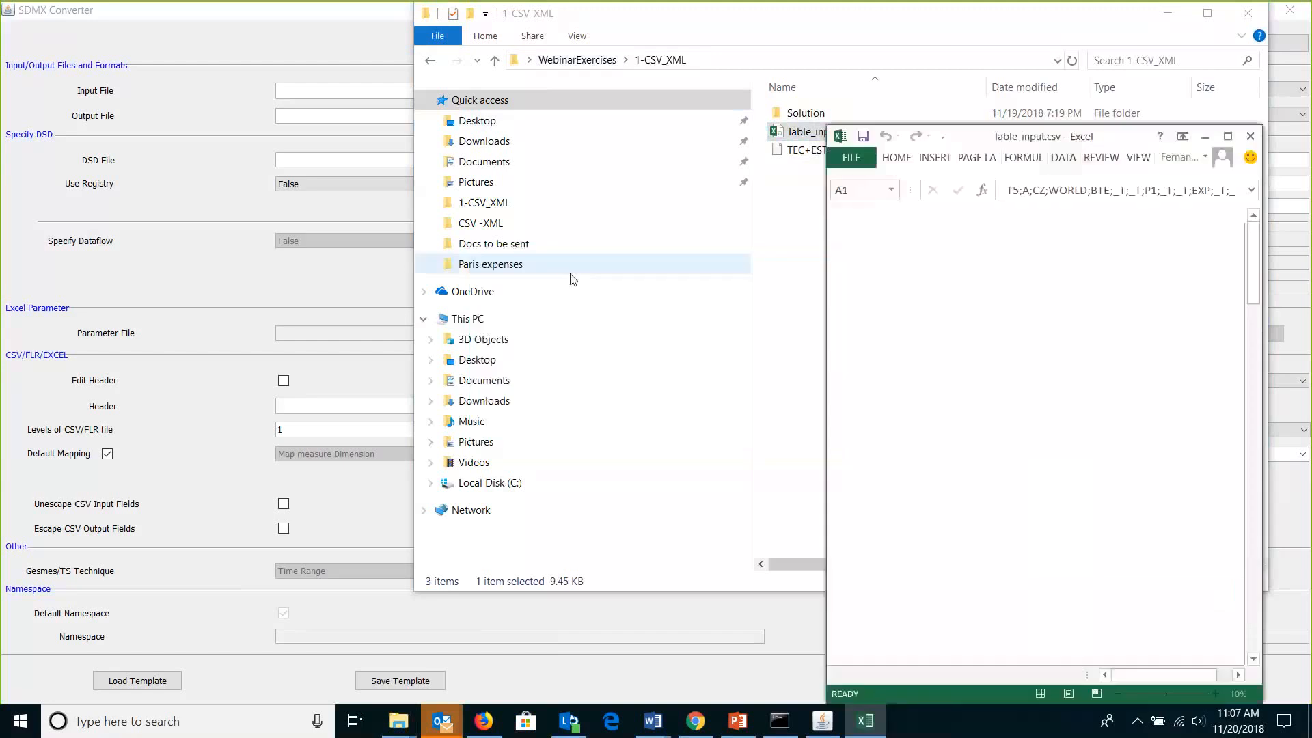
{"action": "left_click", "coordinate": [1228, 137]}
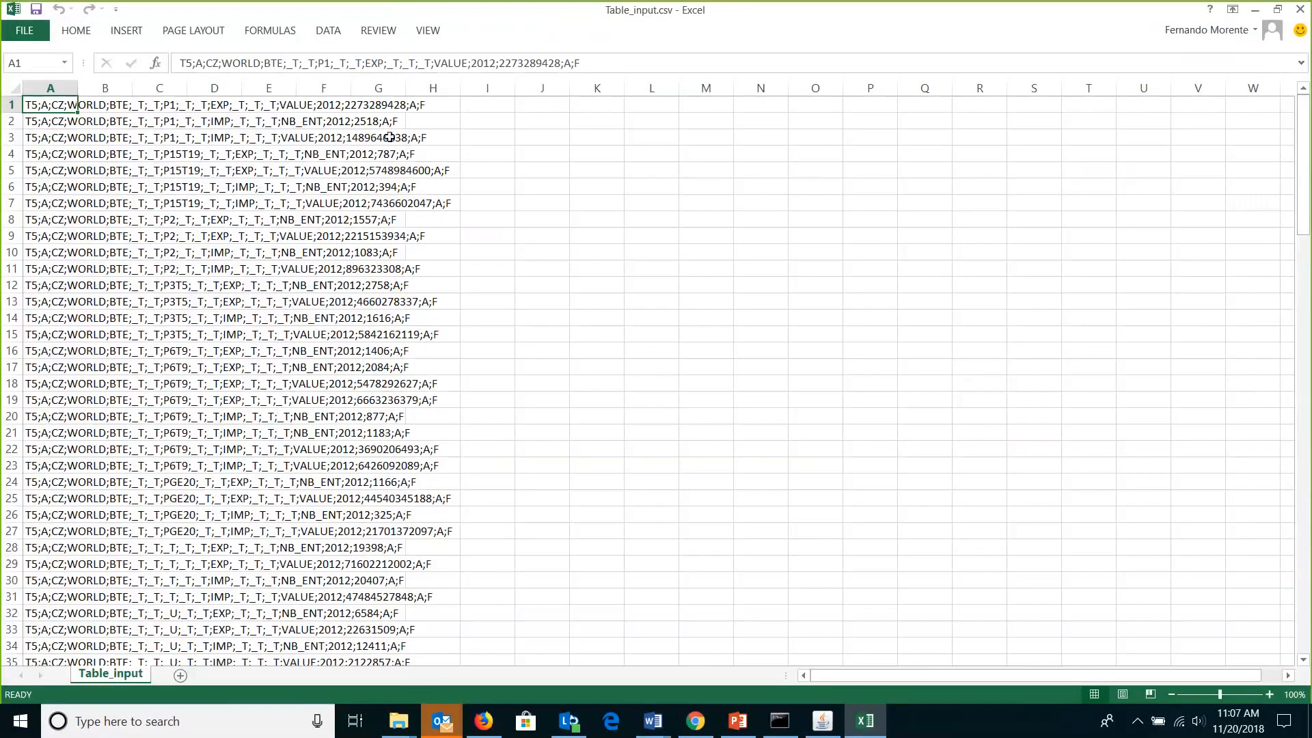
{"action": "left_click", "coordinate": [13, 102]}
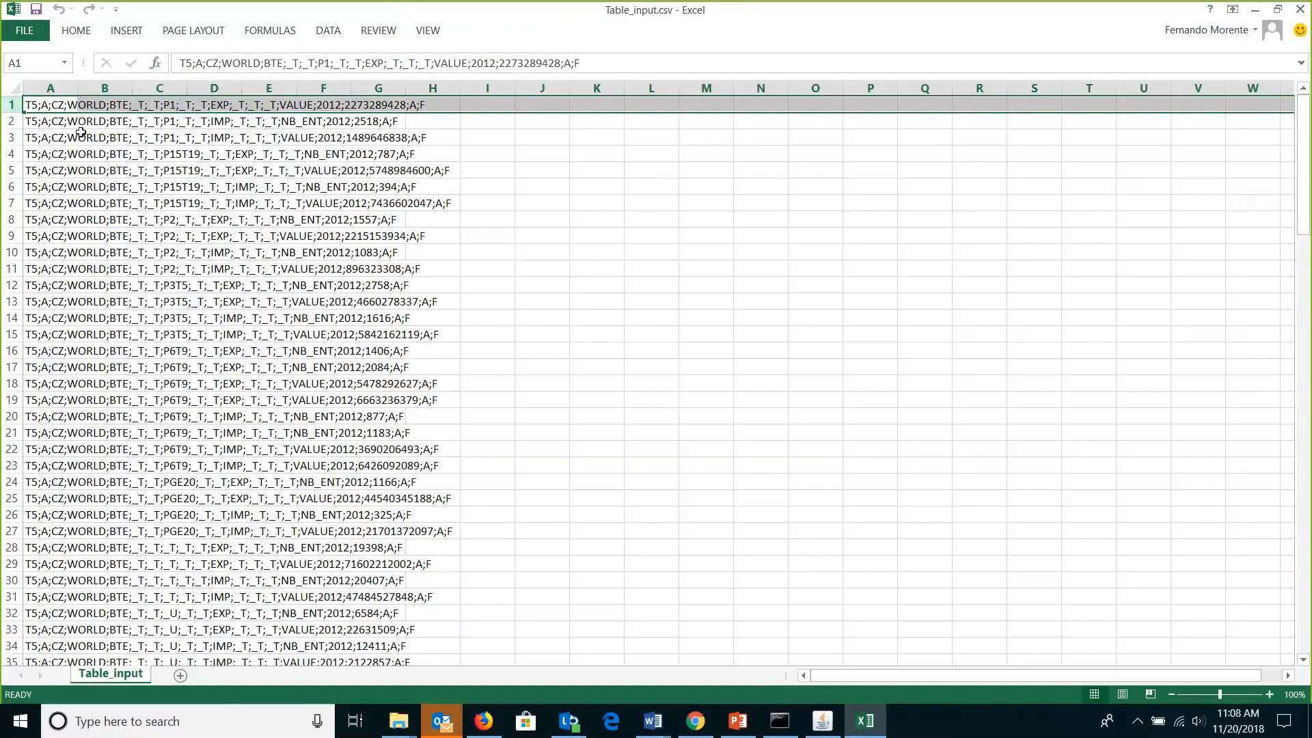
{"action": "left_click", "coordinate": [11, 122]}
{"action": "left_click", "coordinate": [11, 138]}
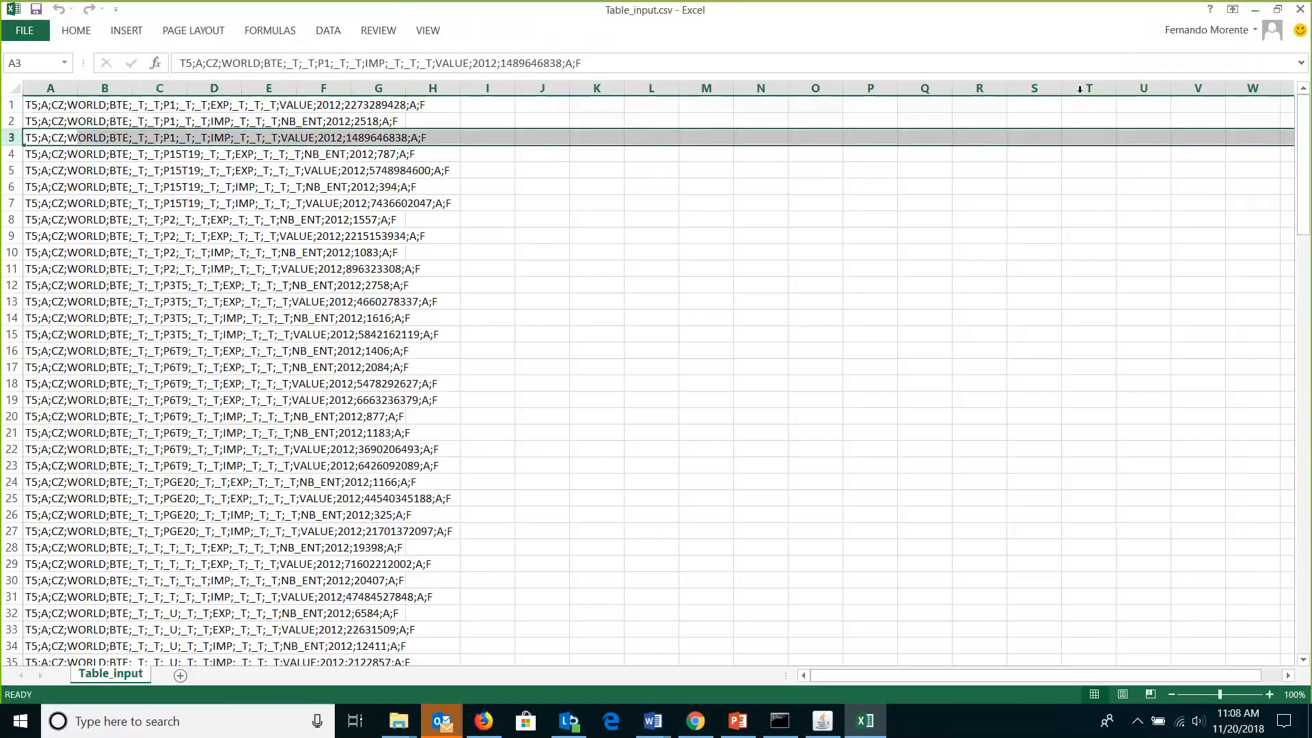
{"action": "left_click", "coordinate": [1260, 11]}
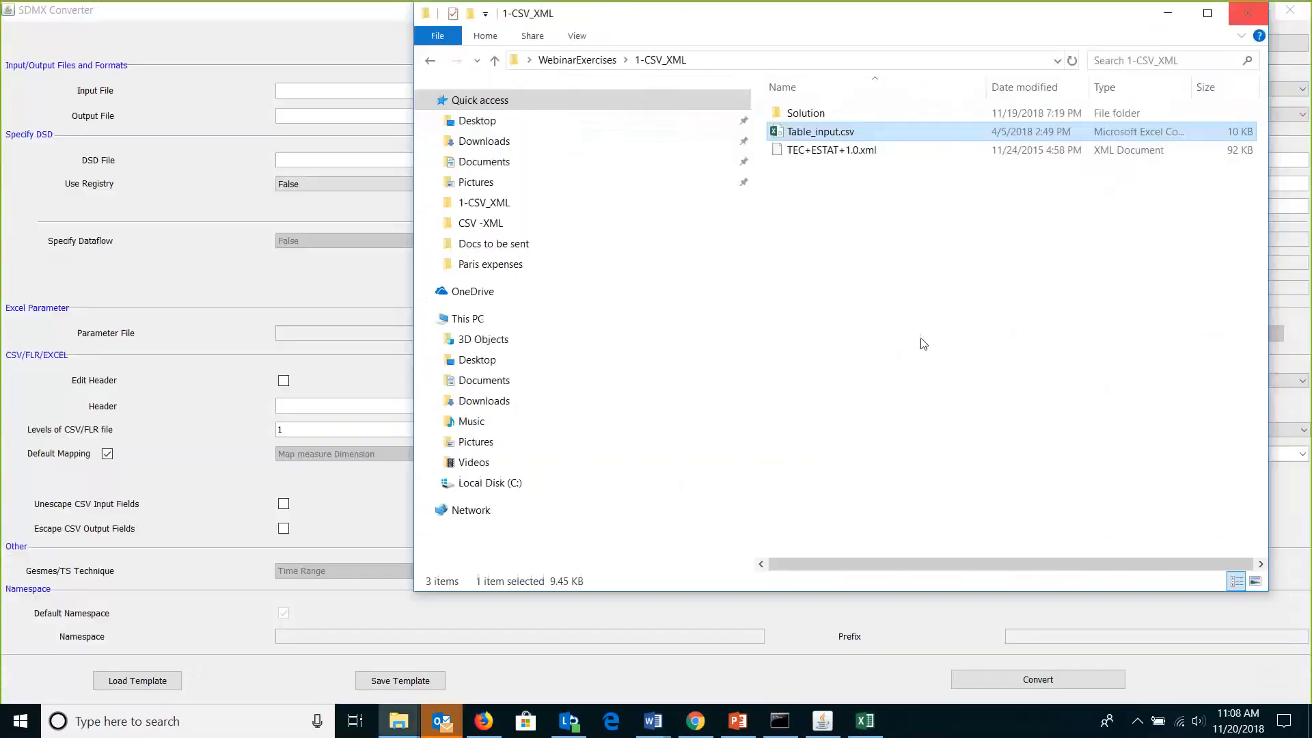
Open TEC+ESTAT+1.0.xml in Notepad++, collapse the CodeLists and Concepts sections, review the KeyFamilies components, and minimize the window
{"action": "right_click", "coordinate": [845, 154]}
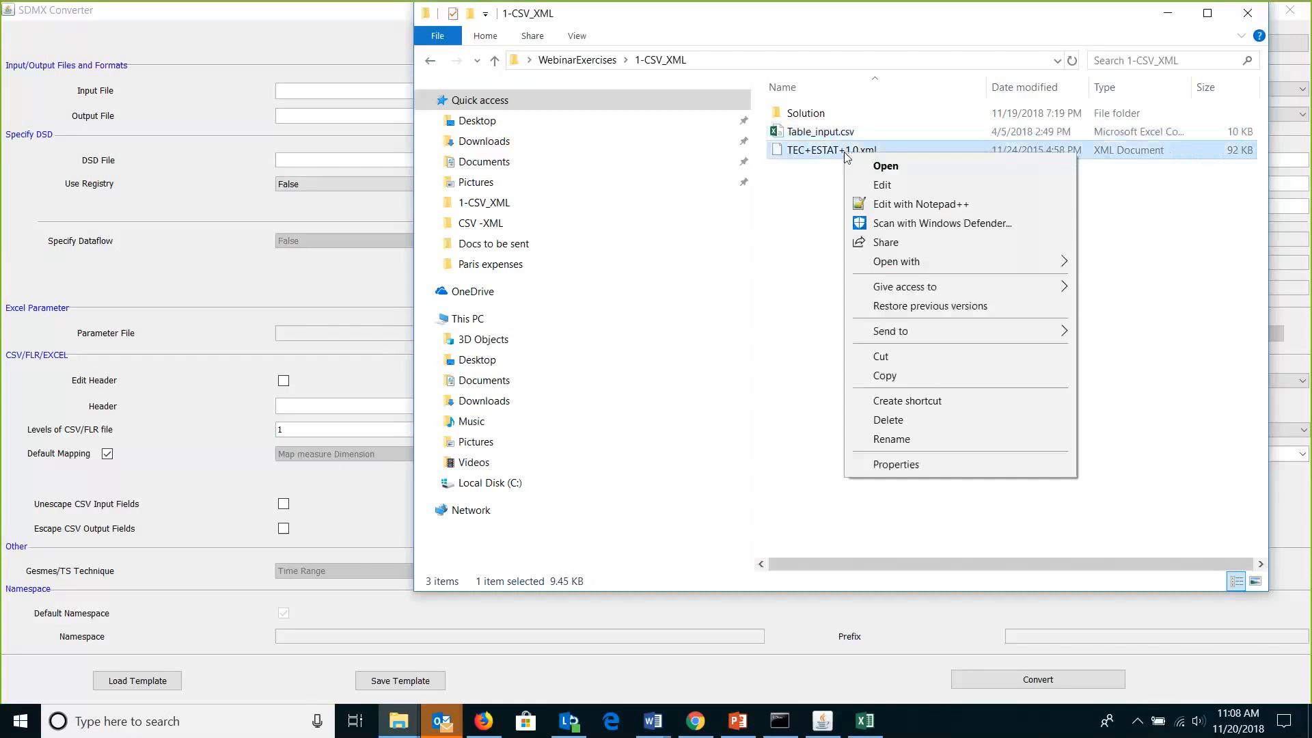
{"action": "left_click", "coordinate": [888, 203]}
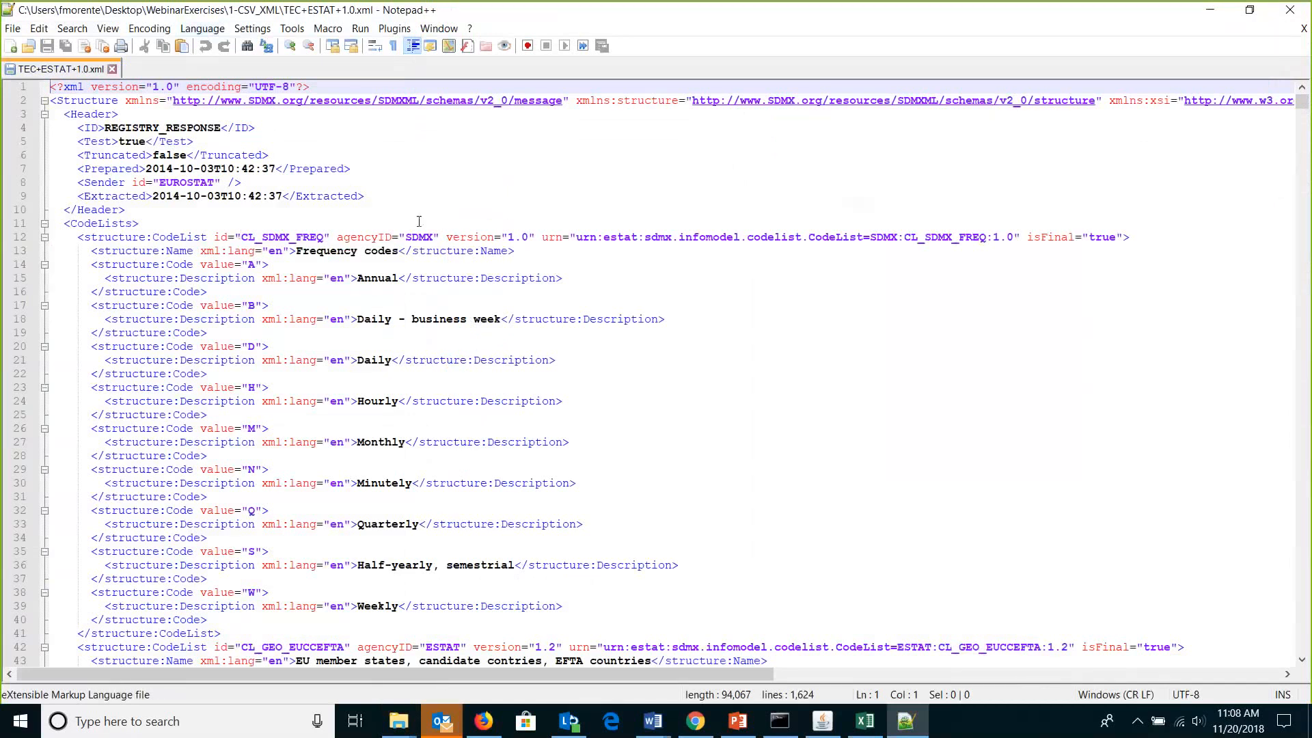
{"action": "left_click", "coordinate": [43, 225]}
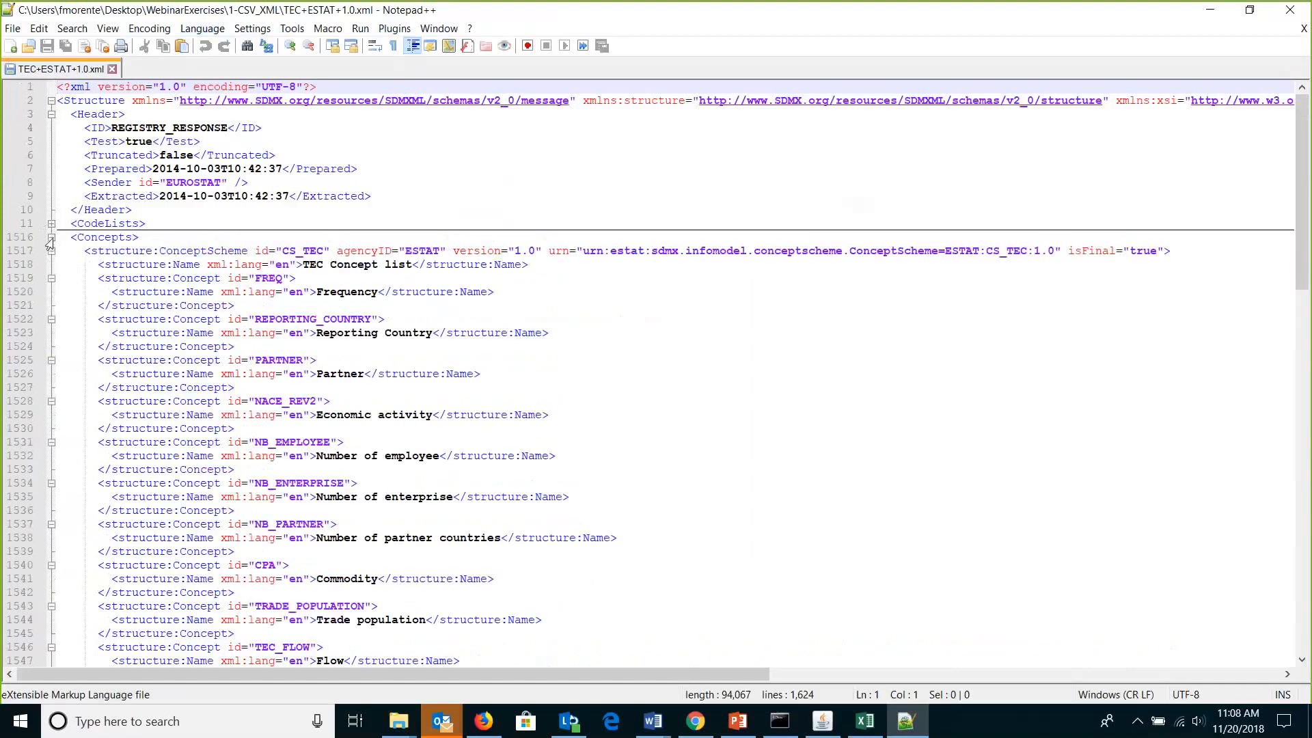
{"action": "left_click", "coordinate": [50, 238]}
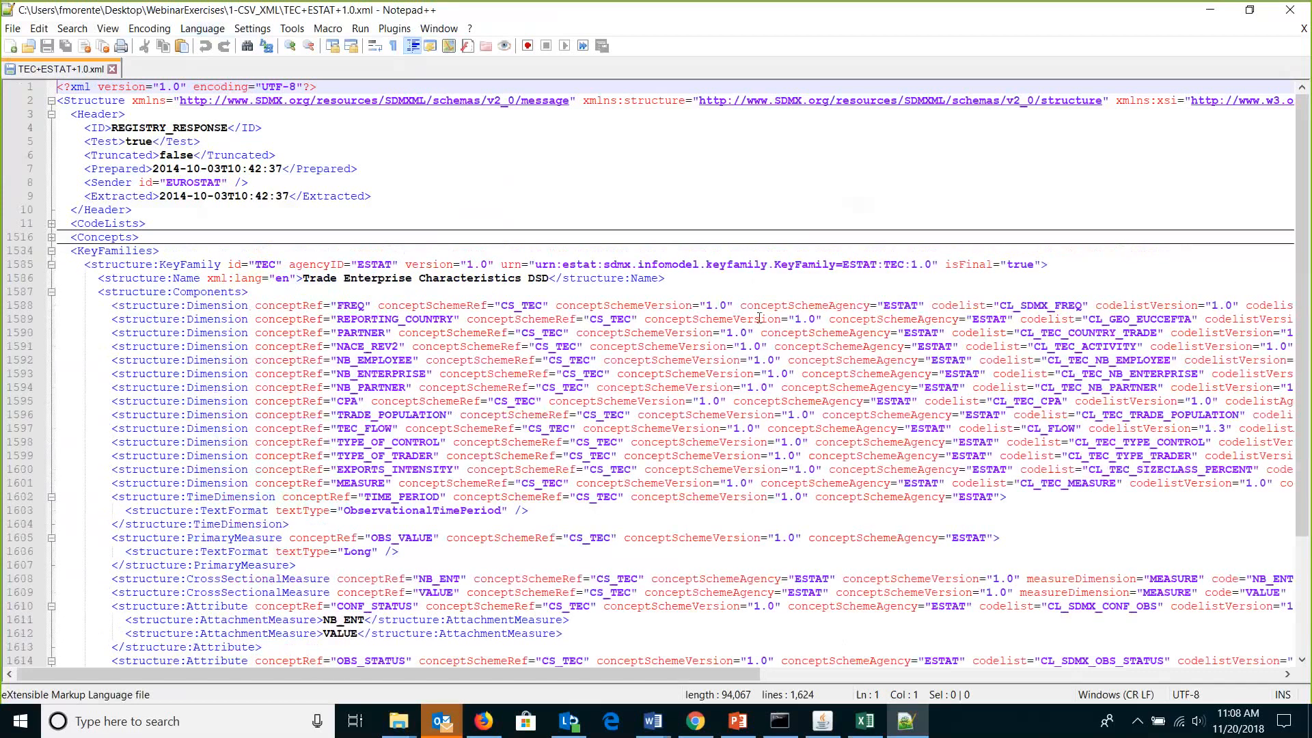
{"action": "mouse_move", "coordinate": [1307, 306]}
{"action": "left_mouse_down"}
{"action": "mouse_move", "coordinate": [1304, 430]}
{"action": "mouse_move", "coordinate": [1307, 306]}
{"action": "left_mouse_up"}
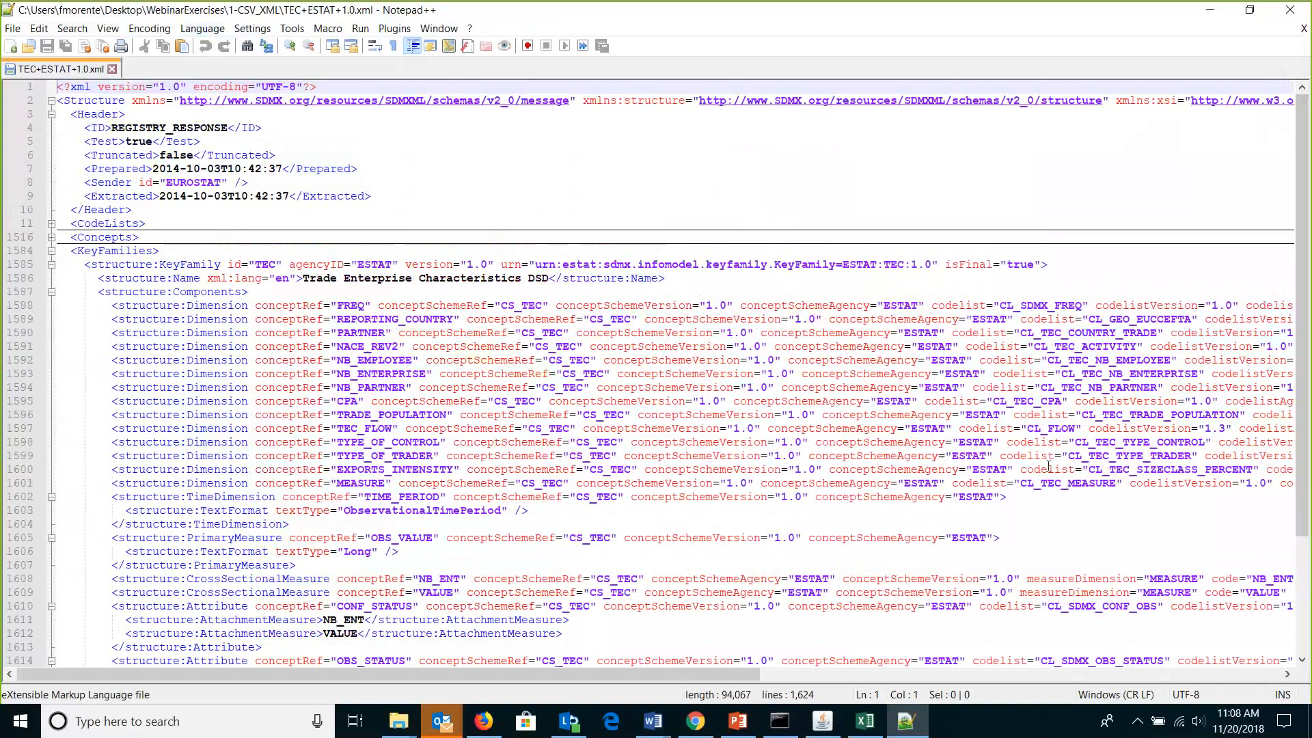
{"action": "mouse_move", "coordinate": [1306, 362]}
{"action": "left_mouse_down"}
{"action": "mouse_move", "coordinate": [1304, 447]}
{"action": "mouse_move", "coordinate": [1301, 358]}
{"action": "left_mouse_up"}
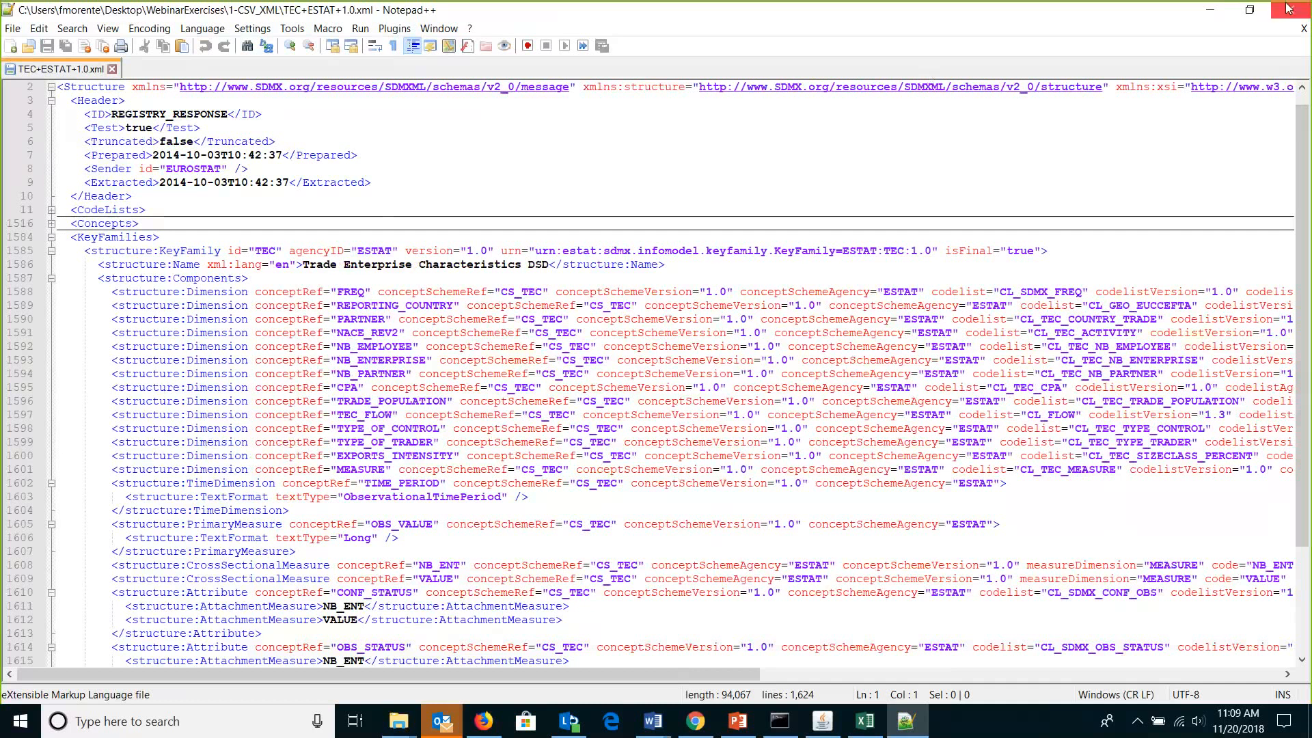
{"action": "left_click", "coordinate": [1214, 10]}
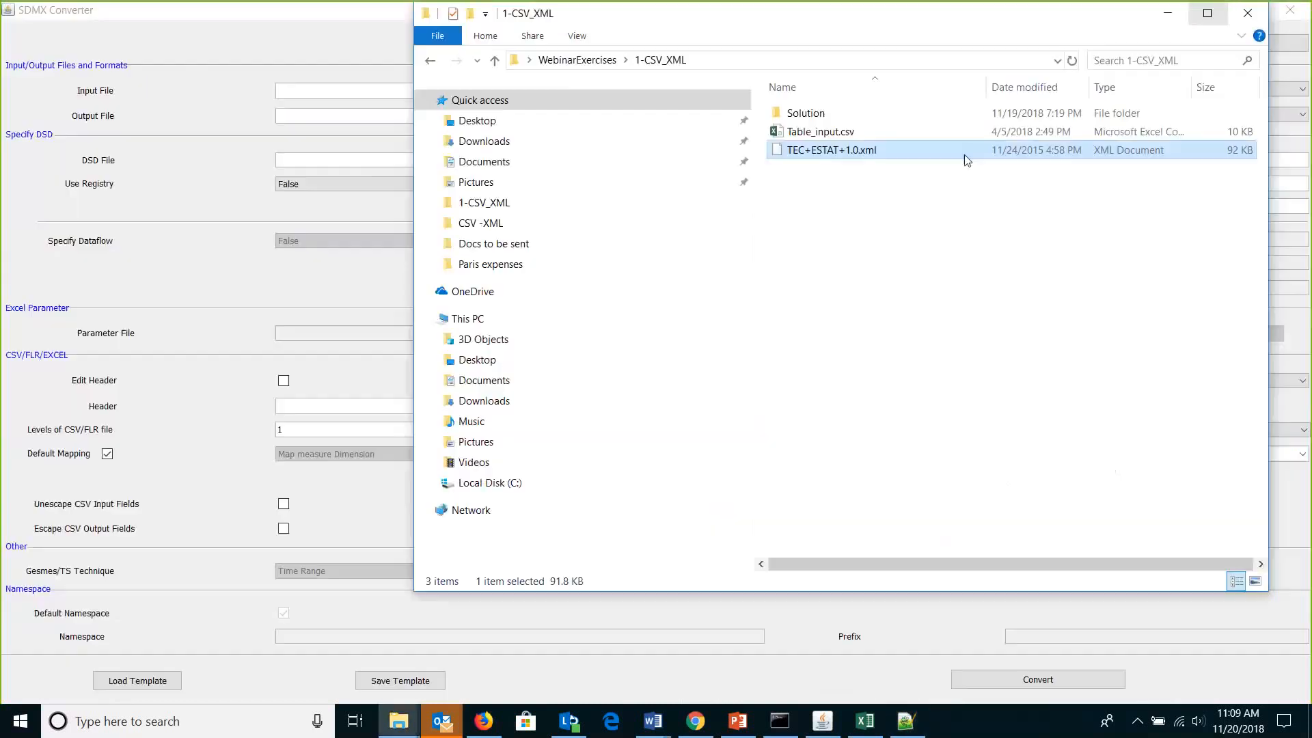
Return to SDMX Converter and load Table_input.csv from the desktop's WebinarExercises\1-CSV_XML folder as the input file
{"action": "left_click", "coordinate": [1168, 15]}
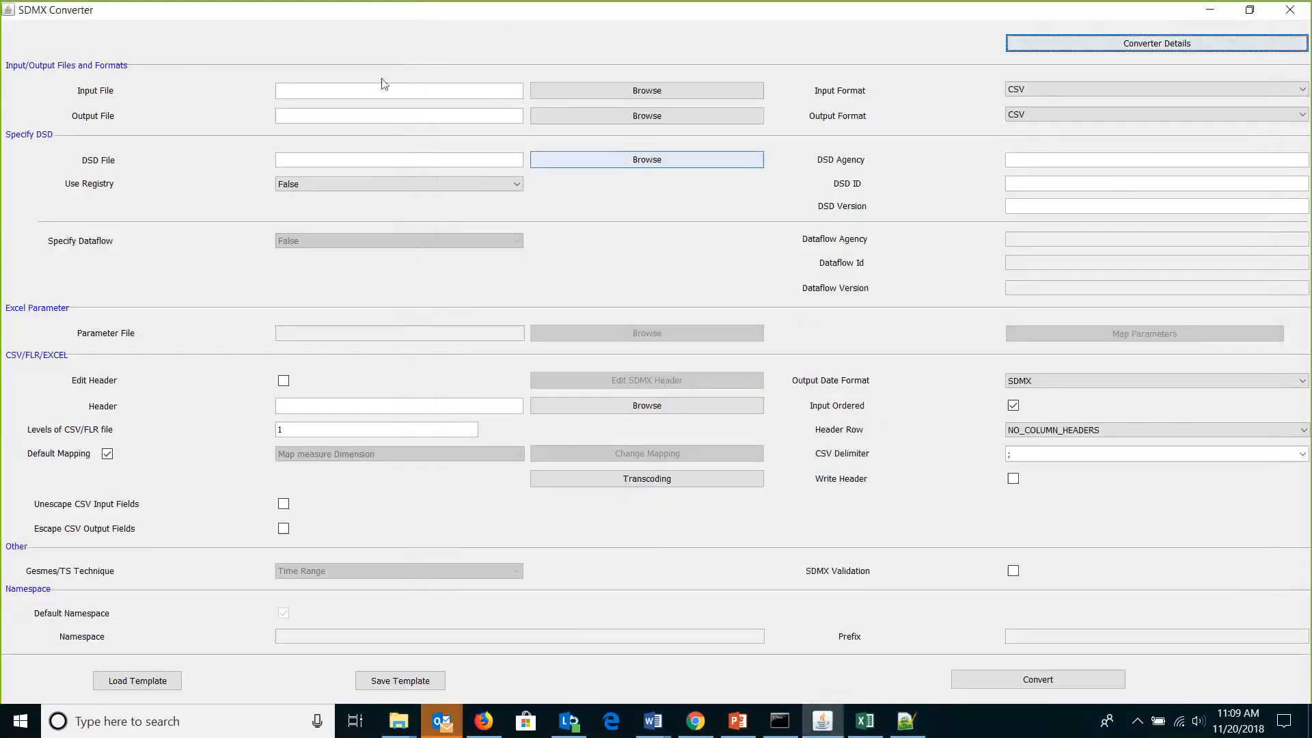
{"action": "left_click", "coordinate": [555, 93]}
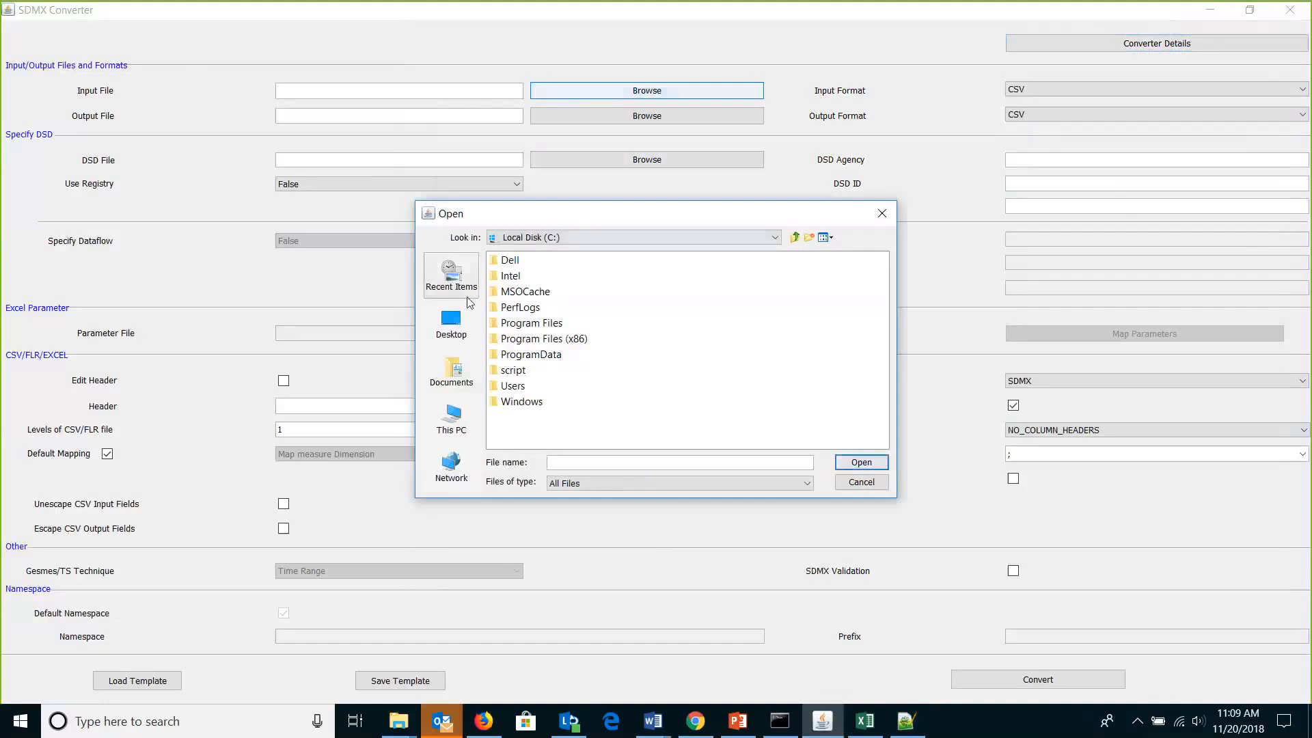
{"action": "left_click", "coordinate": [453, 336]}
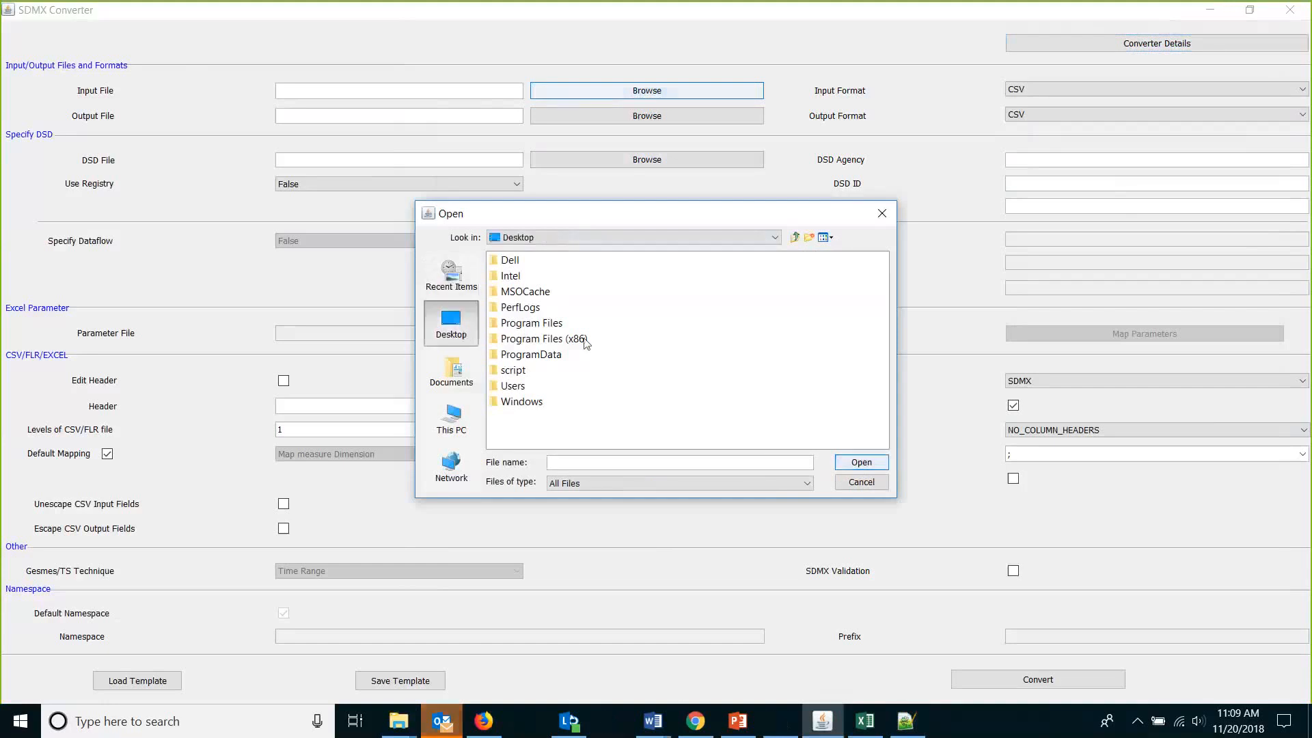
{"action": "left_click", "coordinate": [882, 443]}
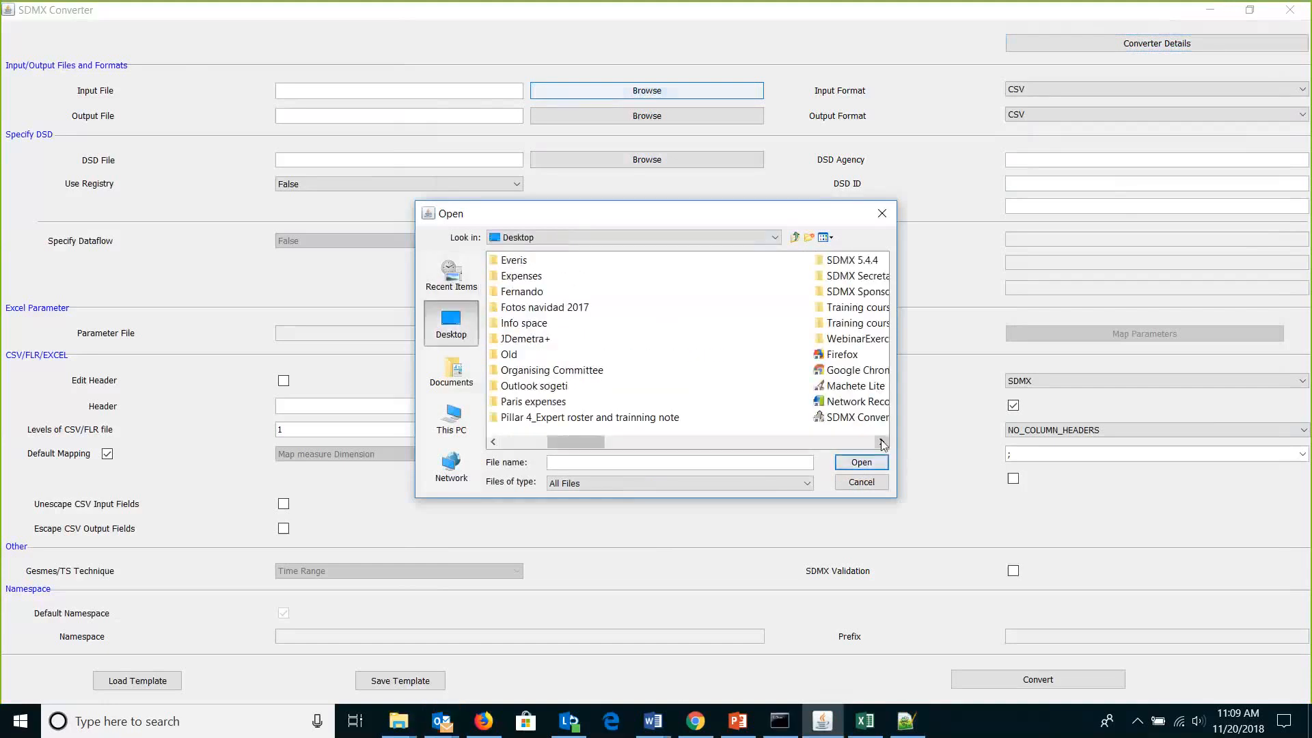
{"action": "double_click", "coordinate": [867, 339]}
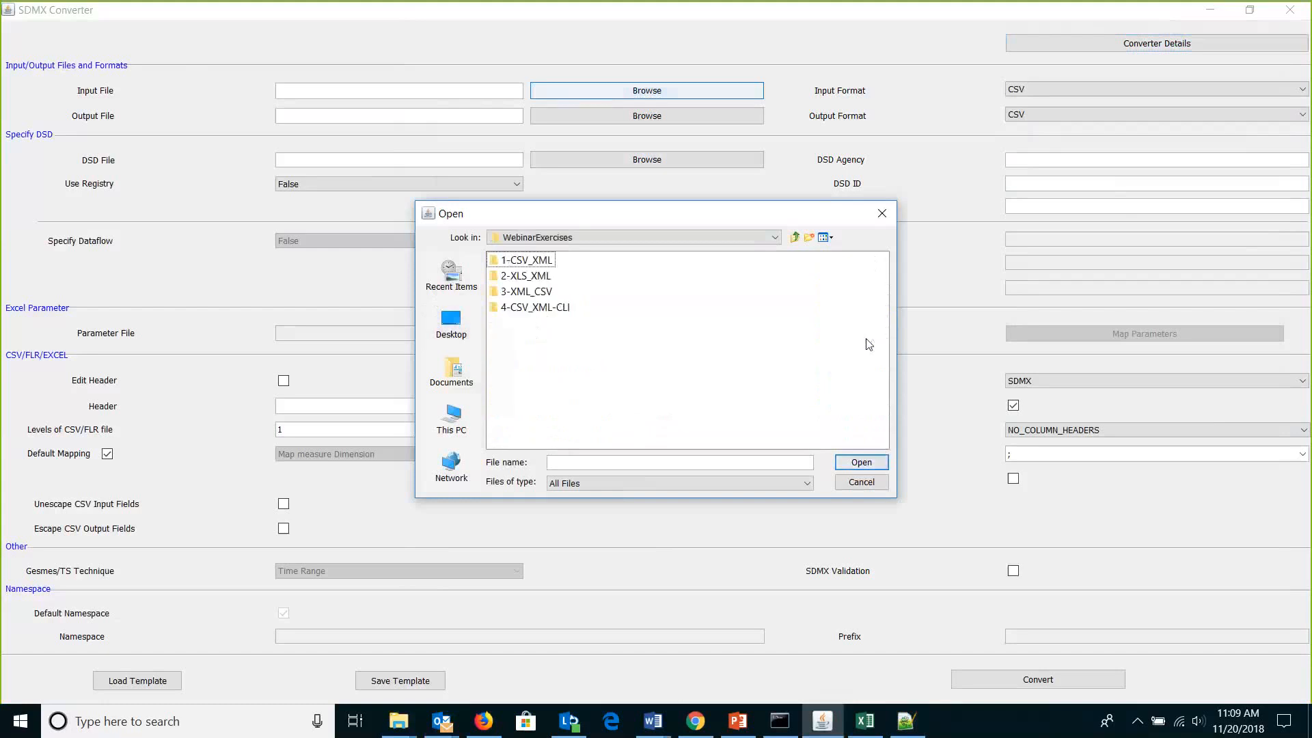
{"action": "double_click", "coordinate": [521, 261]}
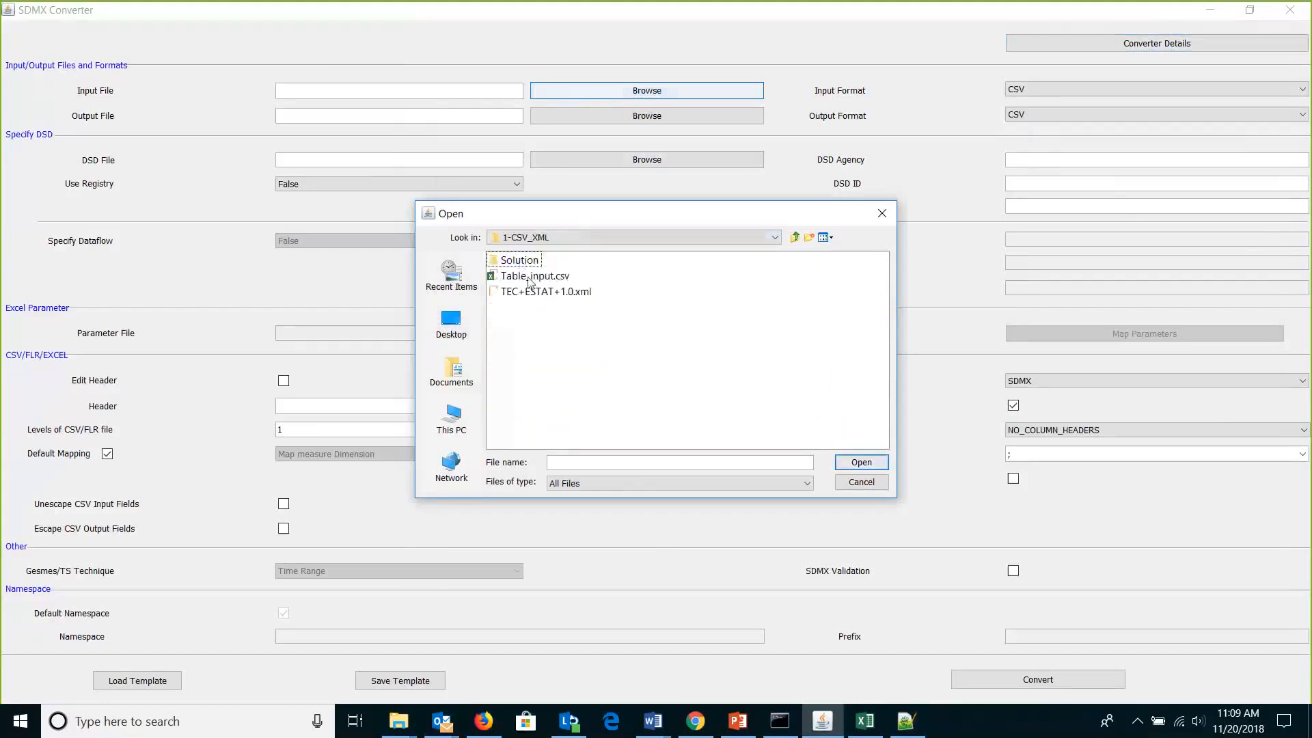
{"action": "left_click", "coordinate": [530, 277]}
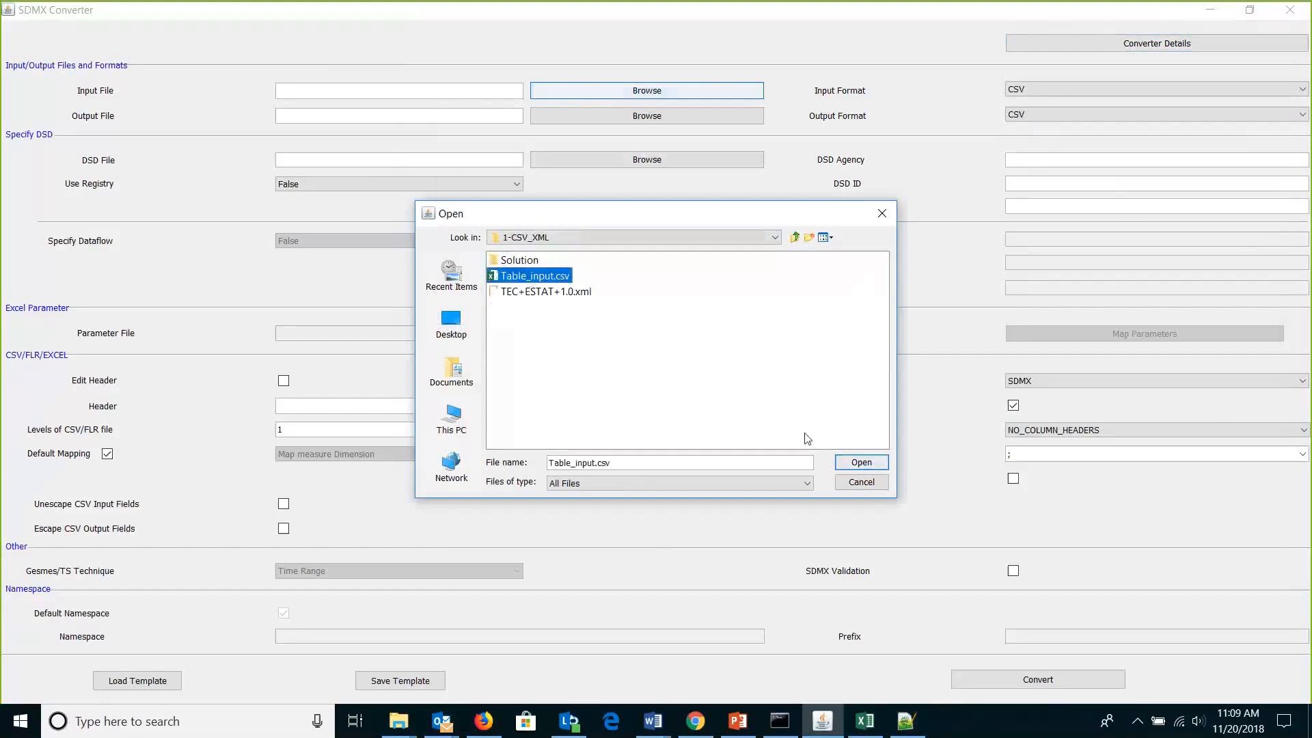
{"action": "left_click", "coordinate": [845, 468]}
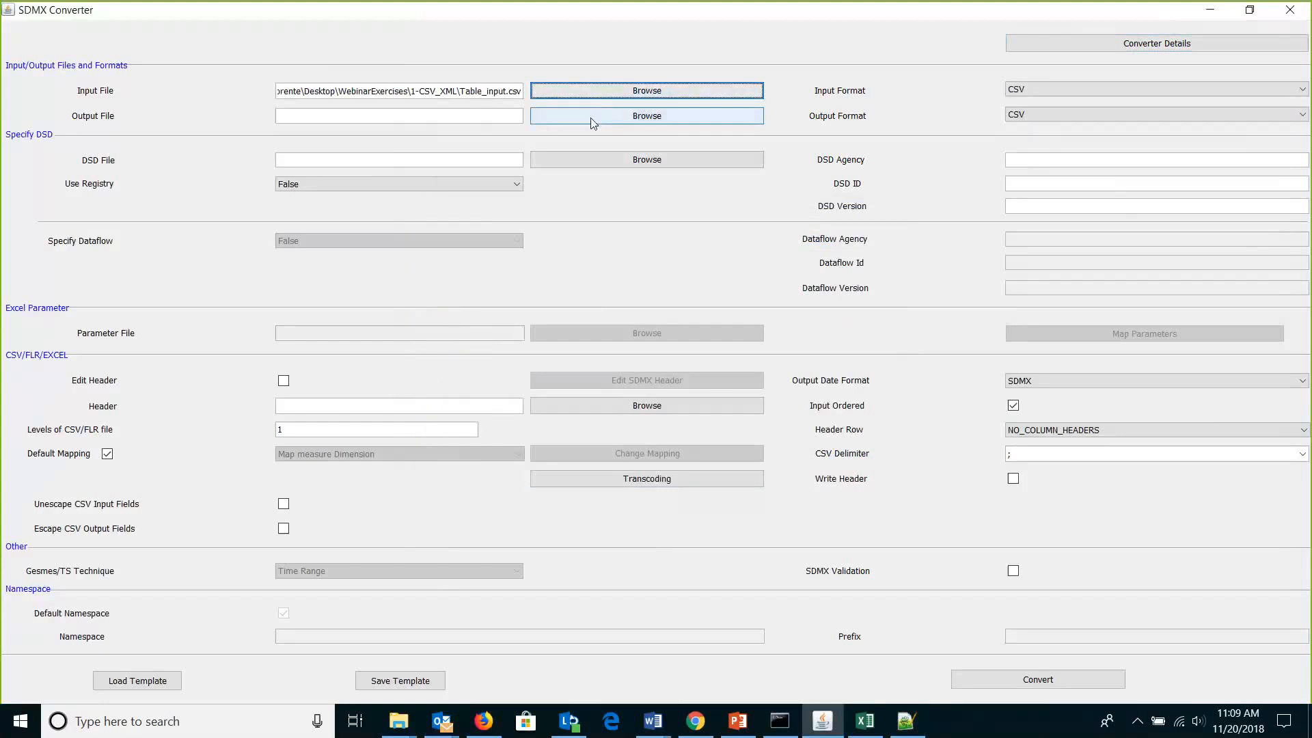
Set the output file to the input file's 1-CSV_XML folder path, copied from the input path, with the file name output
{"action": "left_click", "coordinate": [459, 120]}
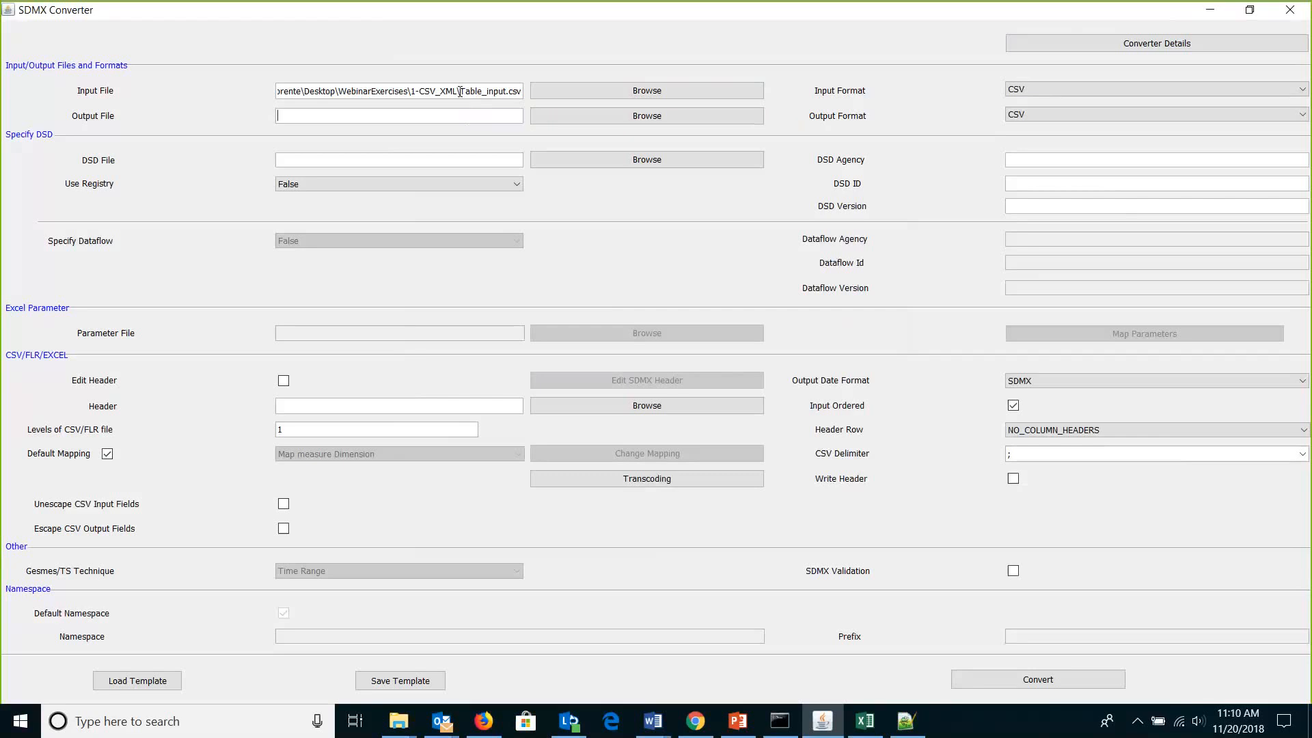
{"action": "left_click_drag", "start_coordinate": [461, 91], "coordinate": [257, 82]}
{"action": "key", "text": "ctrl+c"}
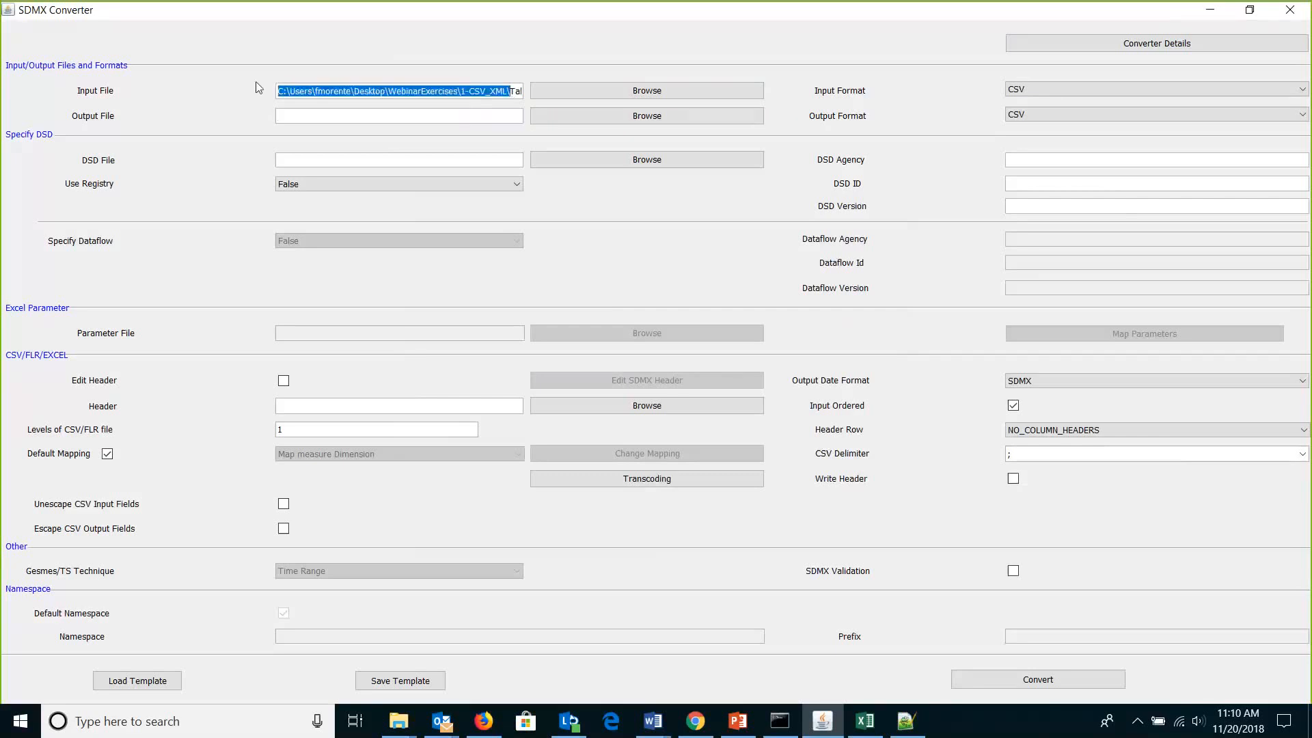
{"action": "left_click", "coordinate": [328, 117]}
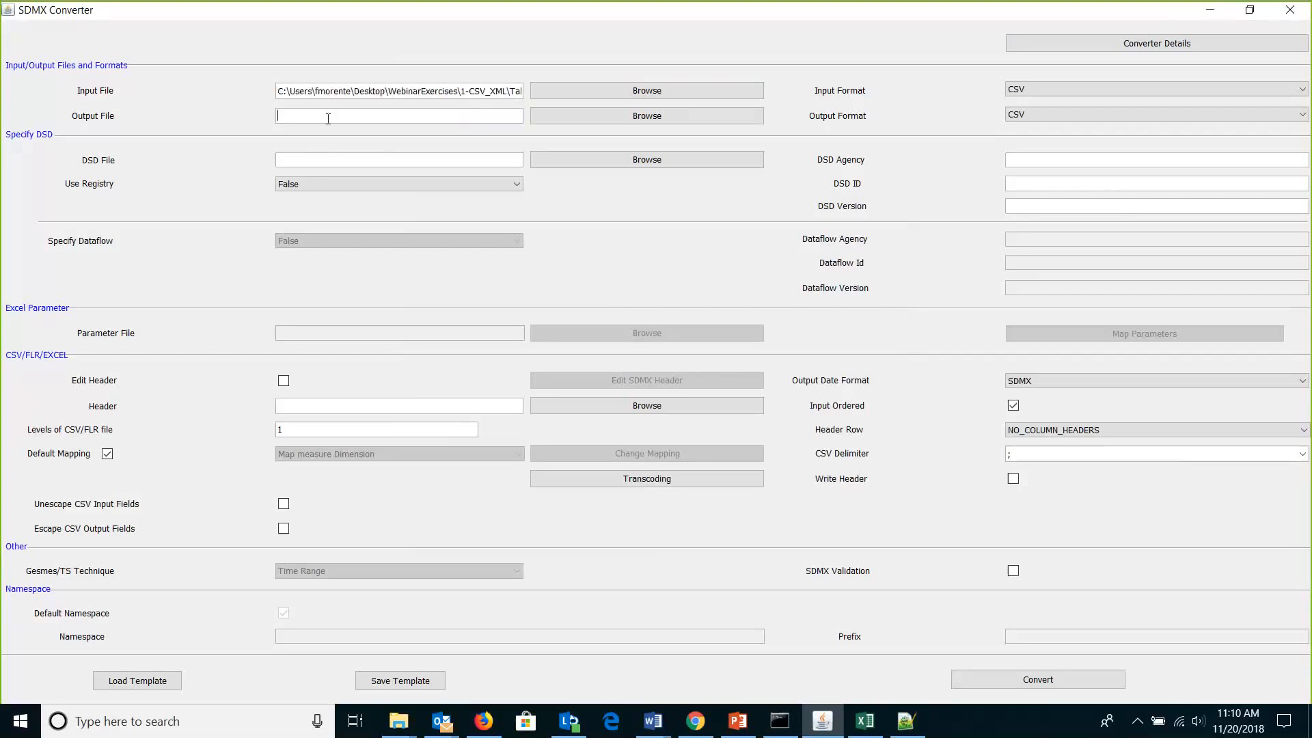
{"action": "key", "text": "ctrl+v"}
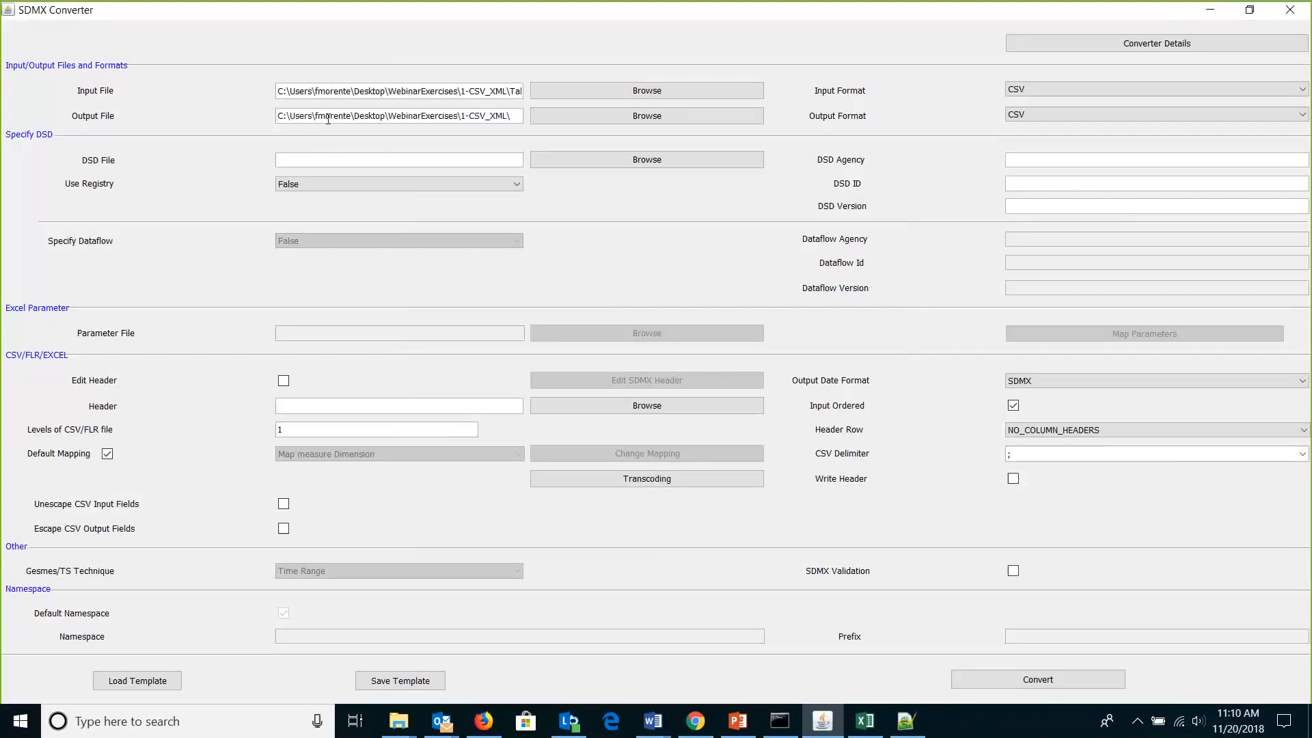
{"action": "type", "text": "output"}
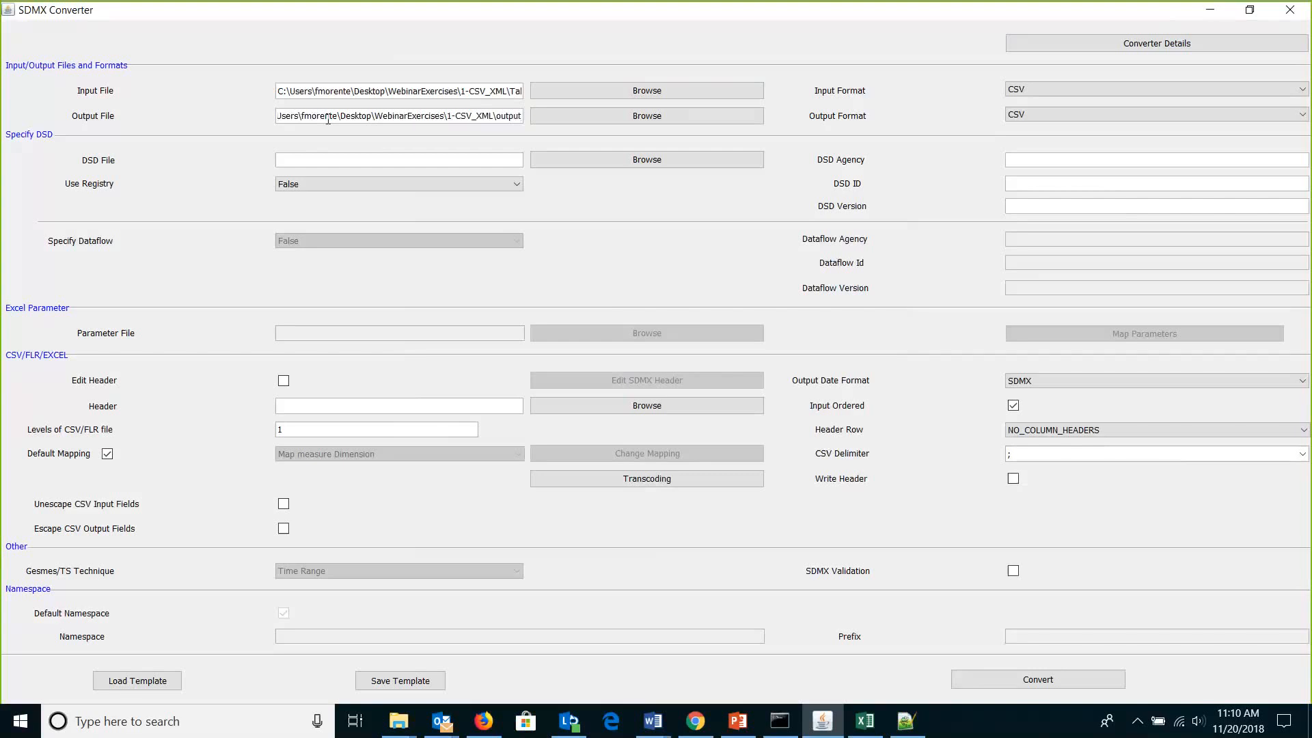
{"action": "type", "text": "1"}
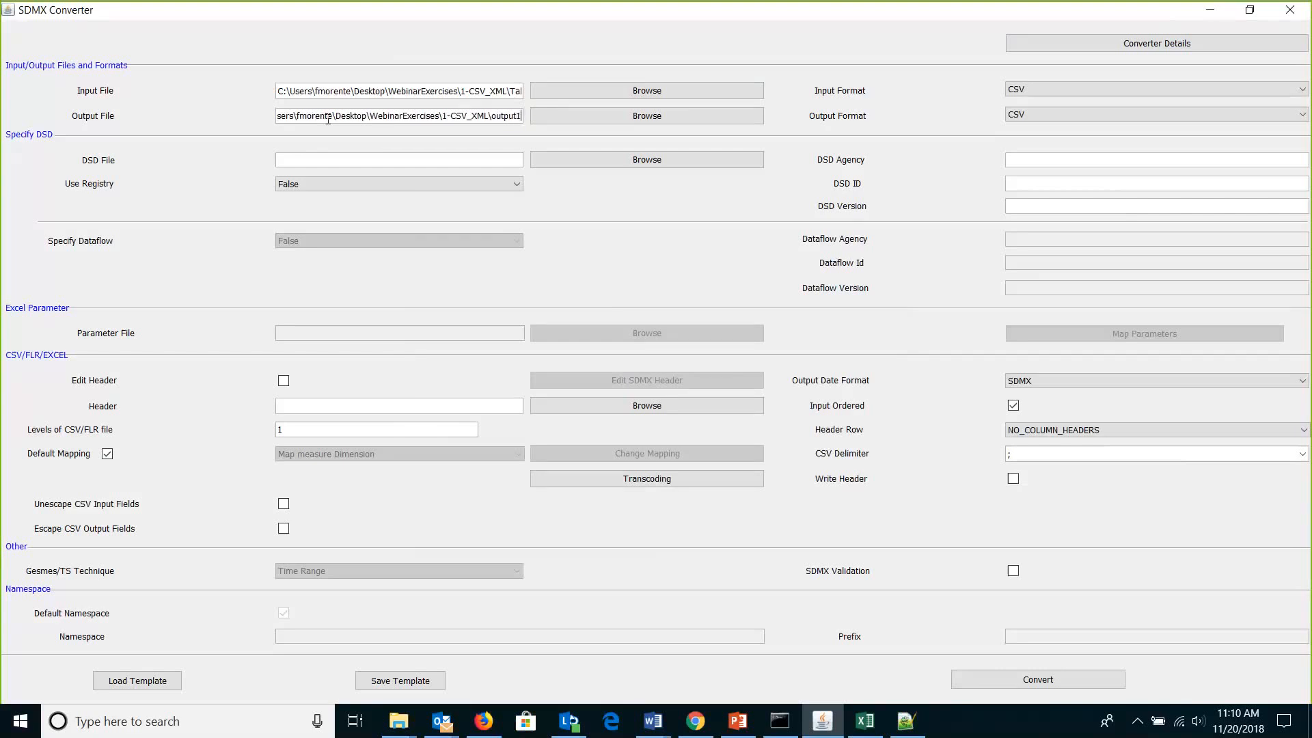
{"action": "type", "text": "."}
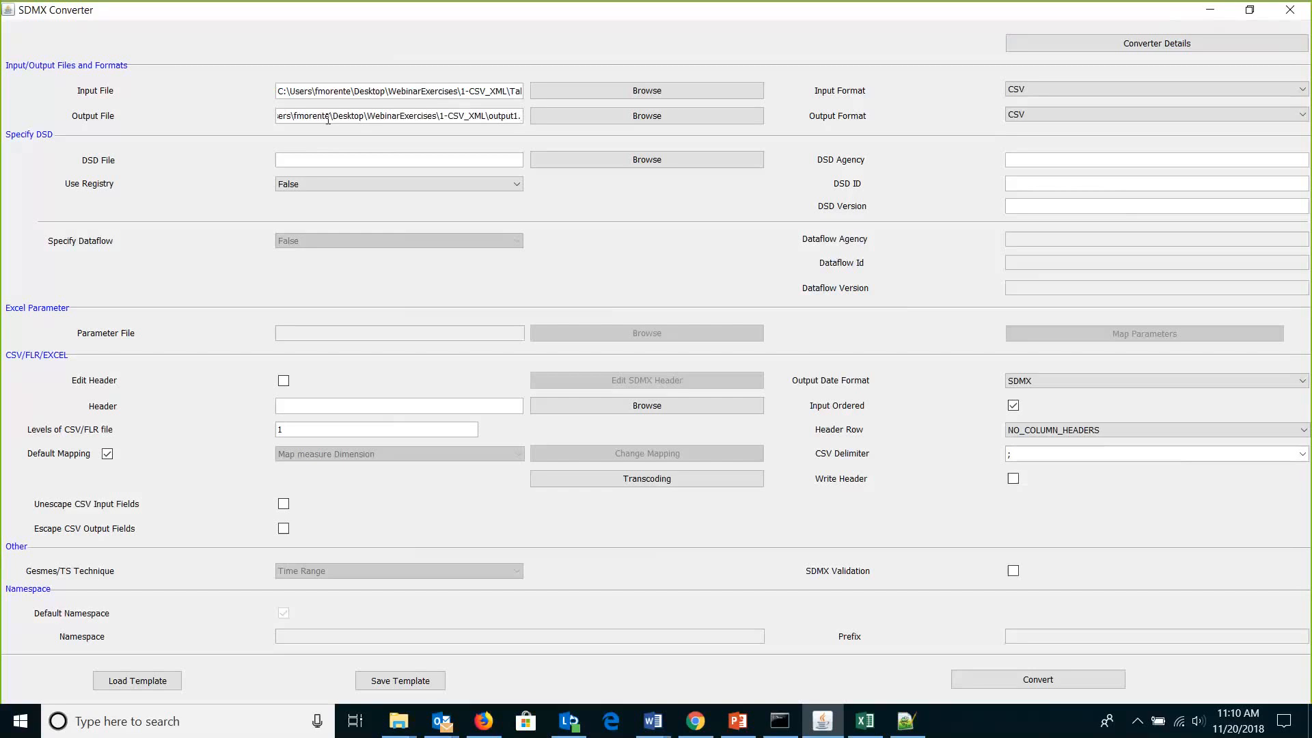
{"action": "type", "text": "xml"}
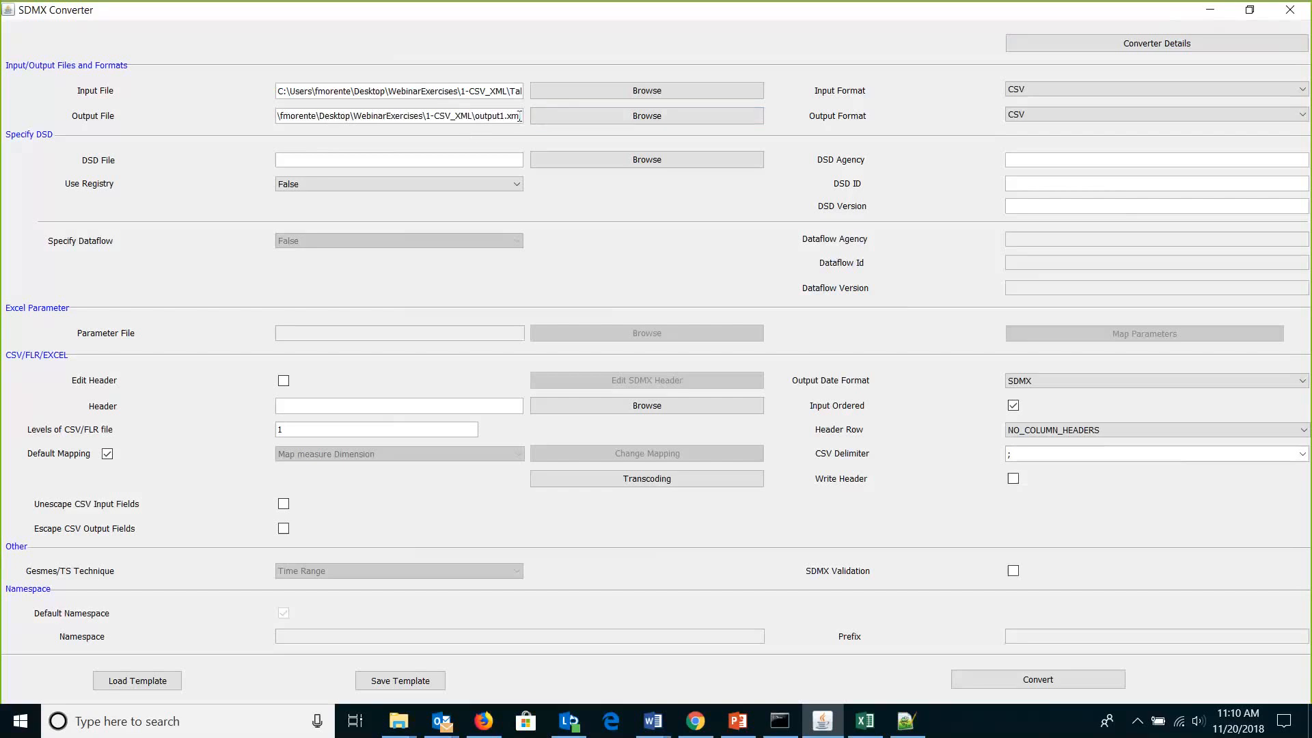
Clear the output file path and set the output file to output1.xml in the 1-CSV_XML folder through the file browser
{"action": "left_click_drag", "start_coordinate": [276, 124], "coordinate": [246, 114]}
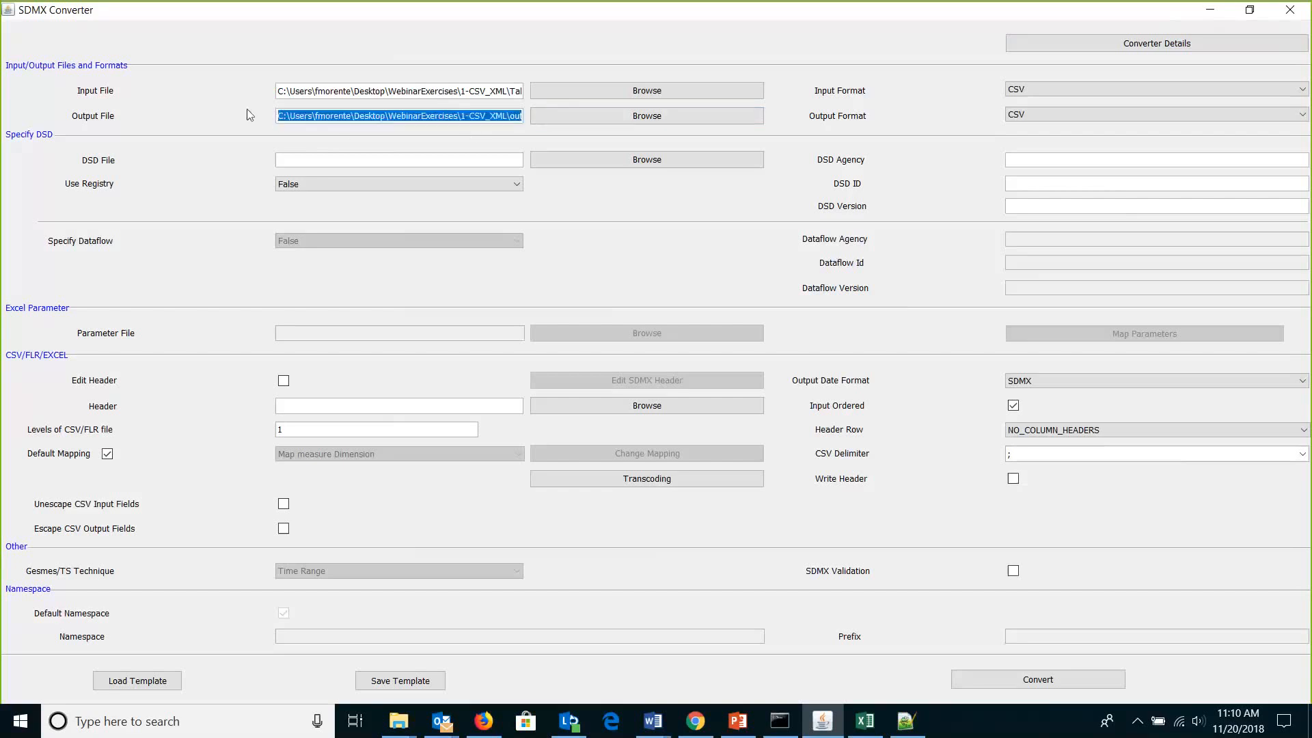
{"action": "key", "text": "BackSpace"}
{"action": "left_click", "coordinate": [624, 121]}
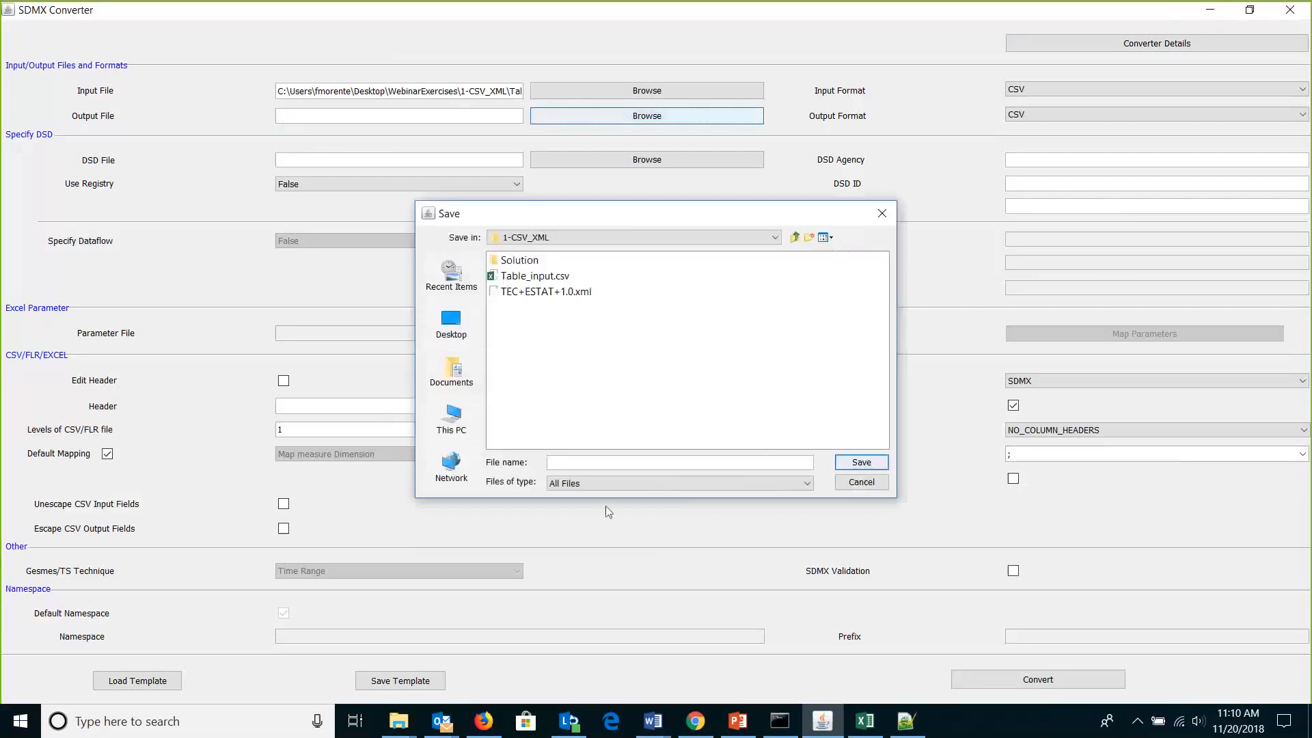
{"action": "left_click", "coordinate": [609, 462]}
{"action": "type", "text": "output1.xml"}
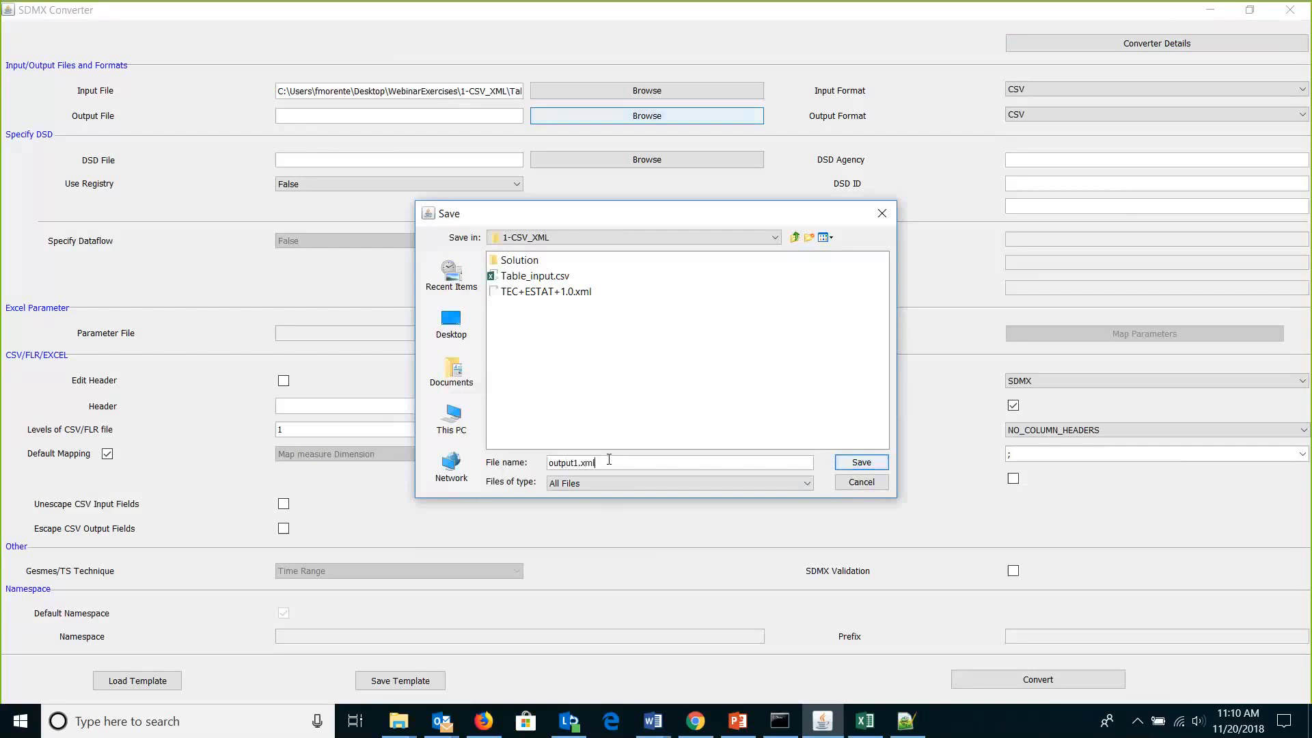
{"action": "left_click", "coordinate": [860, 463]}
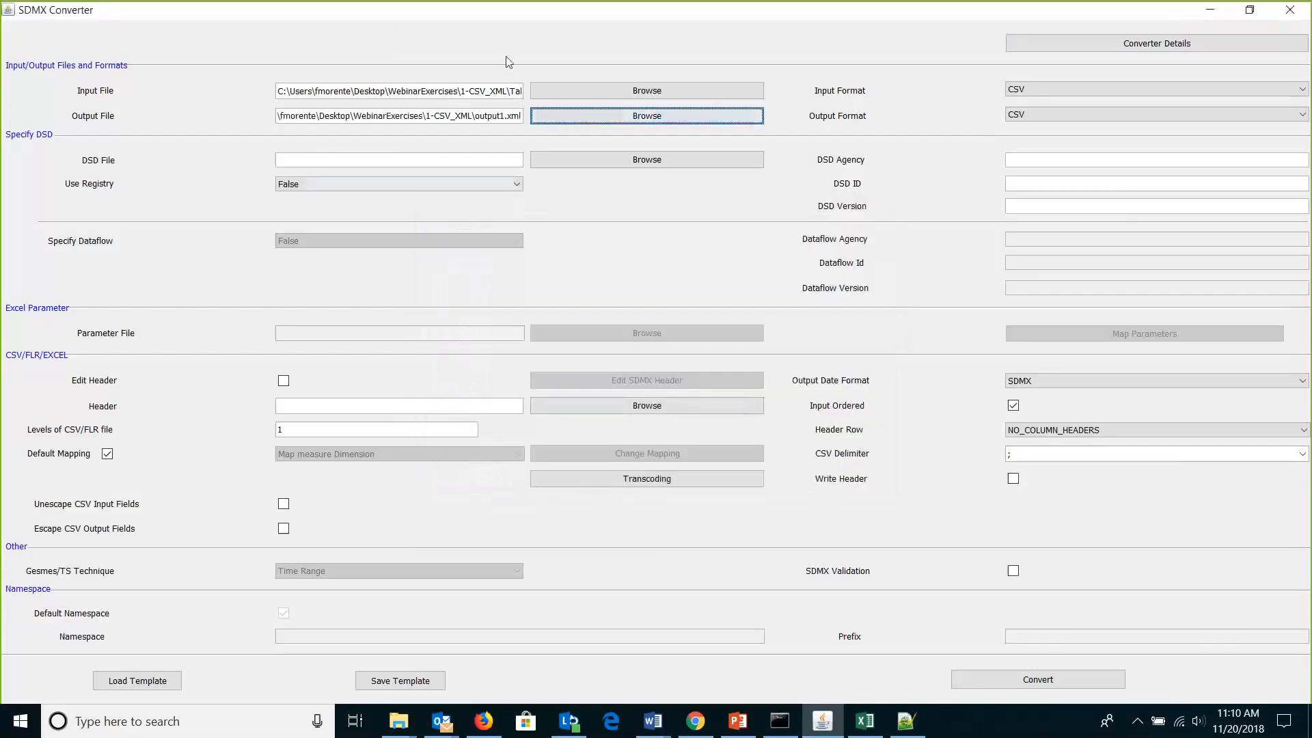
{"action": "left_click", "coordinate": [499, 115]}
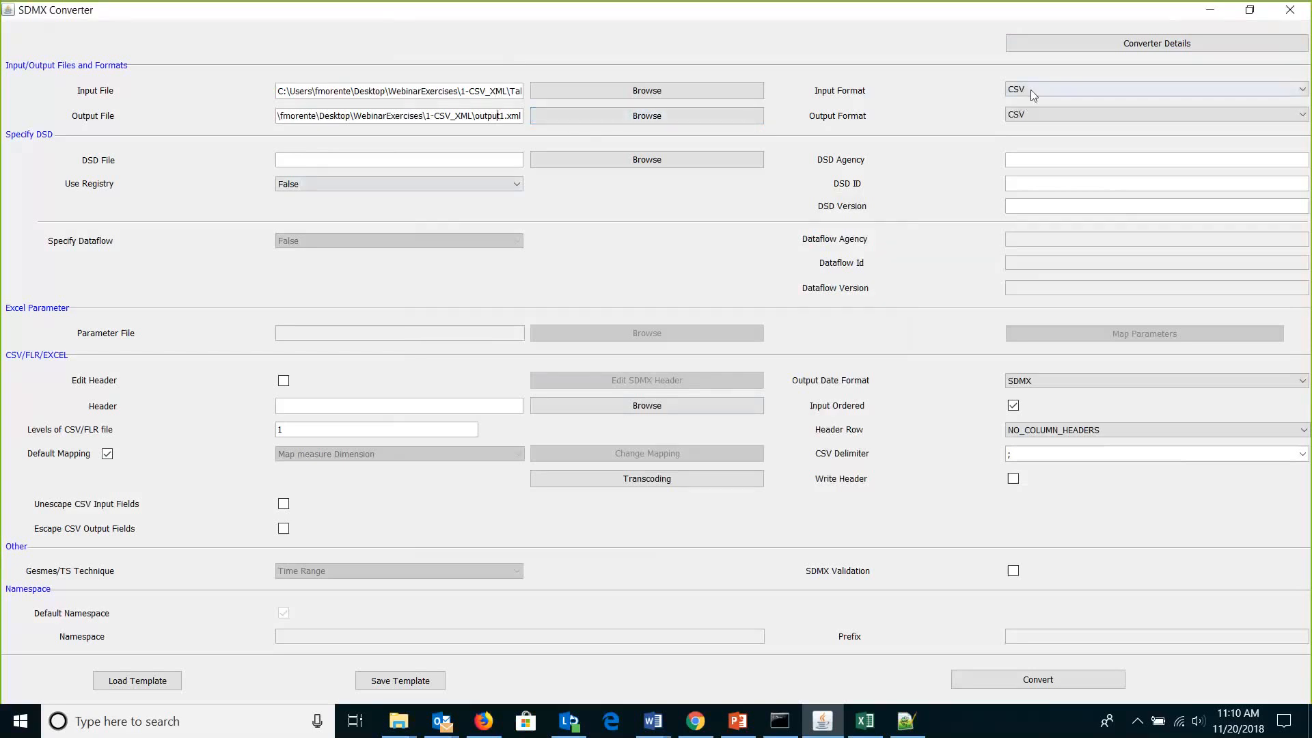
Restore the converter window to its smaller size, set the output format to COMPACT_SDMX, and maximize the window again
{"action": "left_click", "coordinate": [1250, 10]}
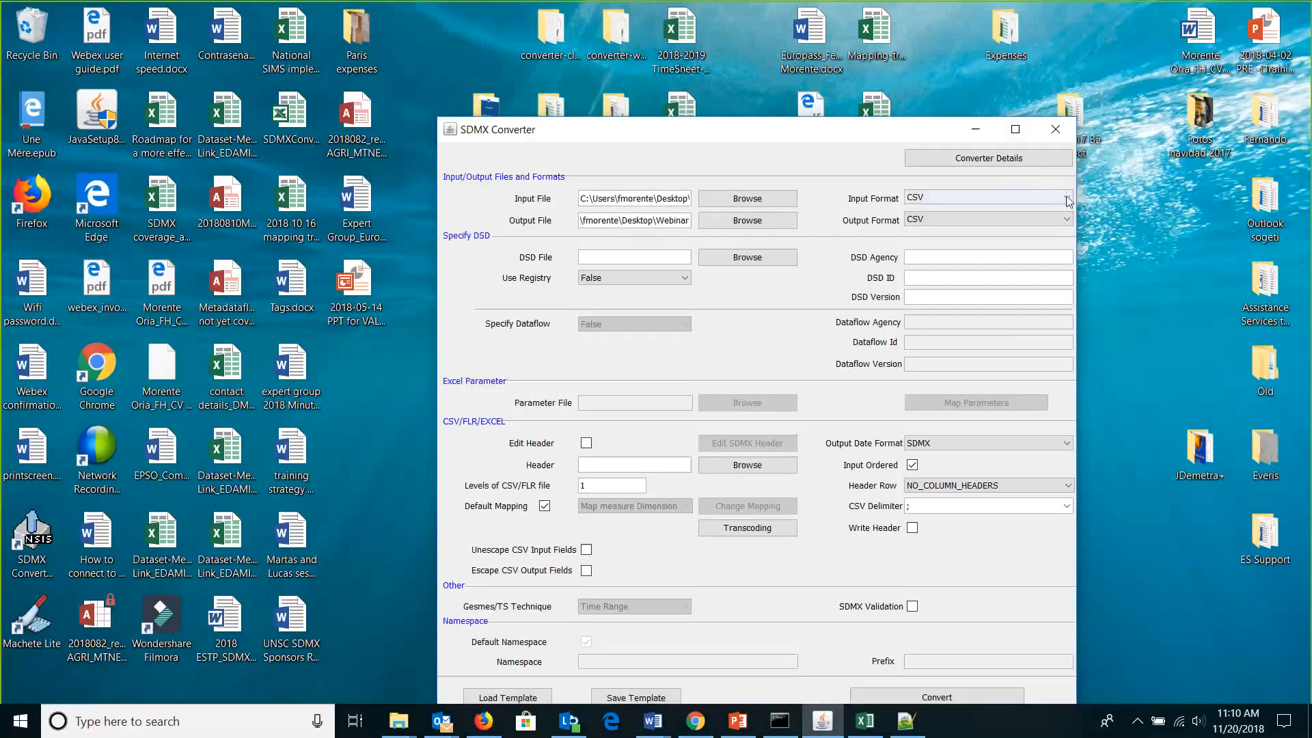
{"action": "left_click", "coordinate": [968, 220]}
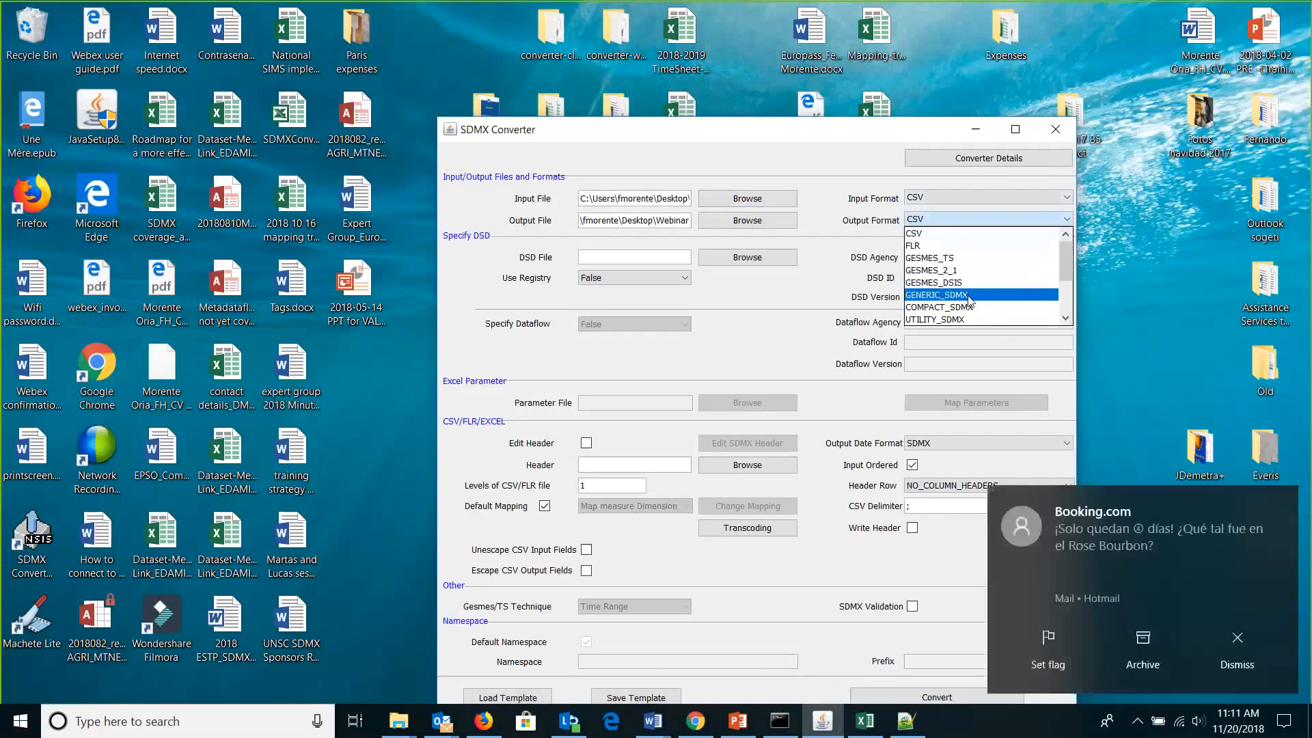
{"action": "left_click", "coordinate": [970, 295]}
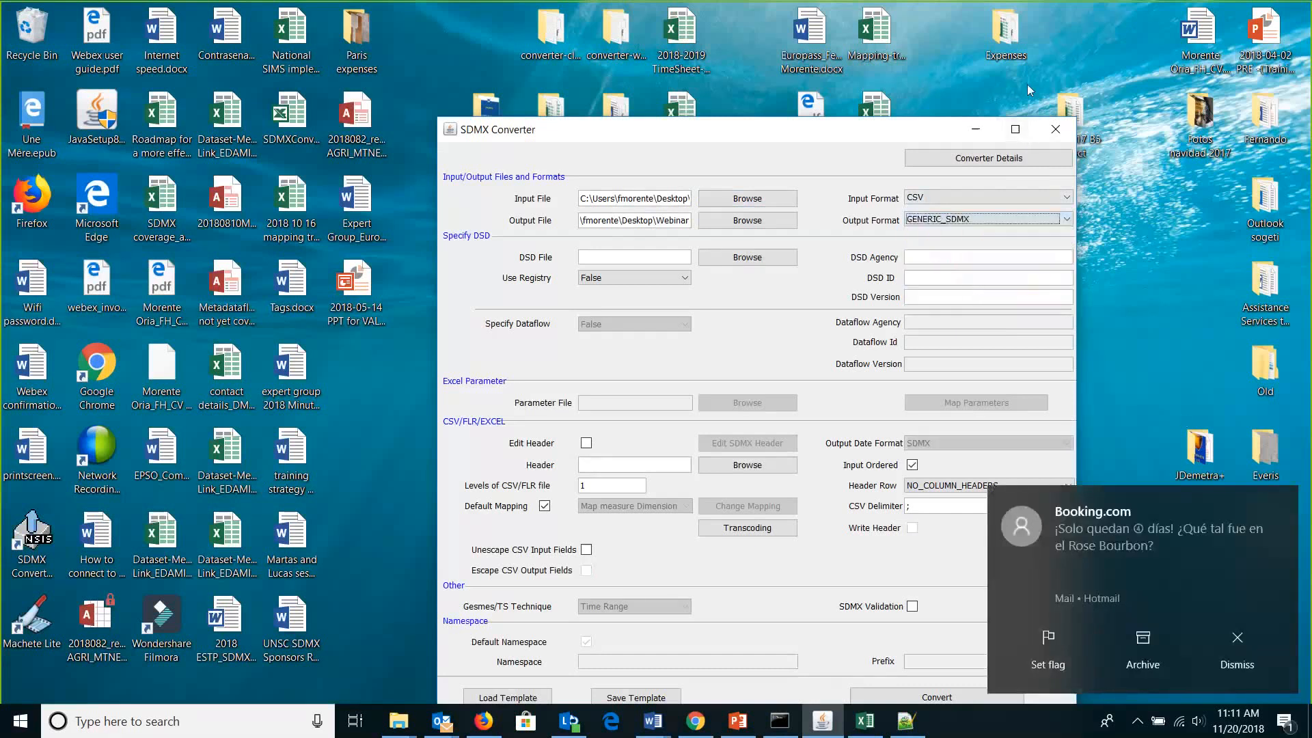
{"action": "left_click", "coordinate": [1066, 219]}
{"action": "left_click", "coordinate": [1028, 262]}
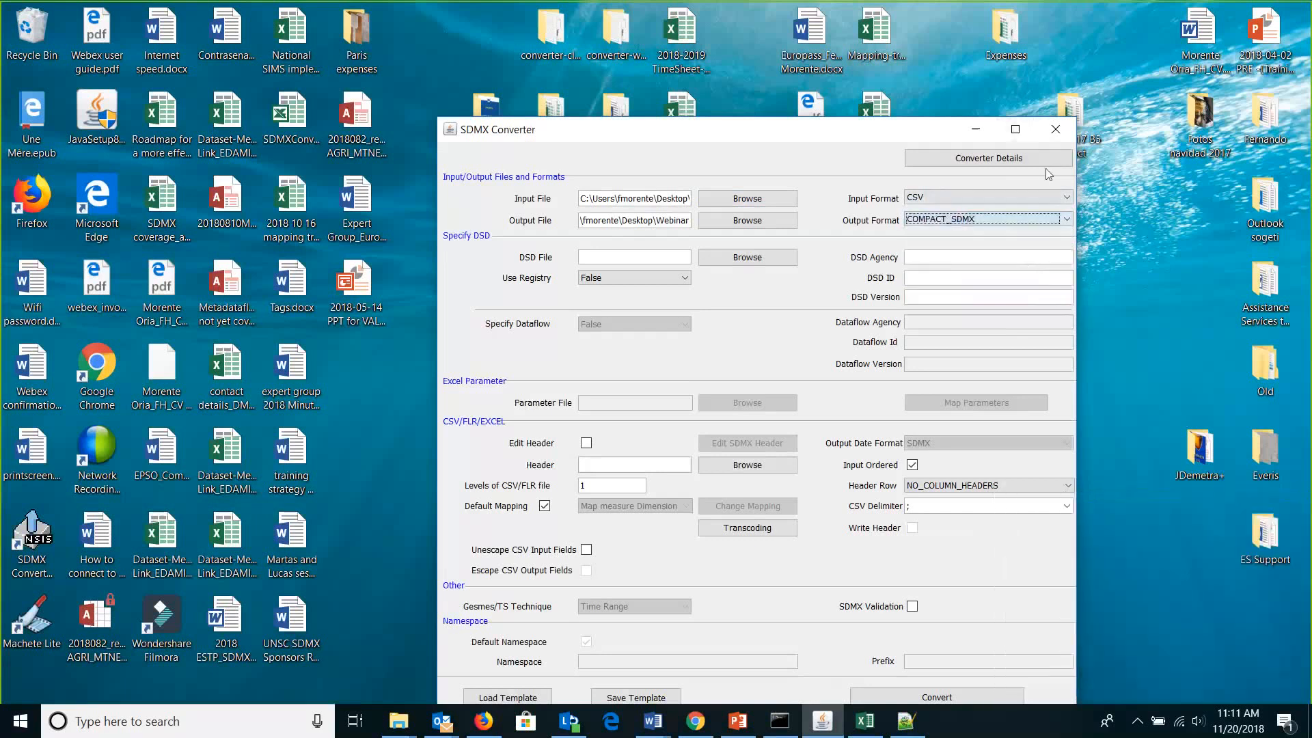
{"action": "left_click", "coordinate": [1015, 129]}
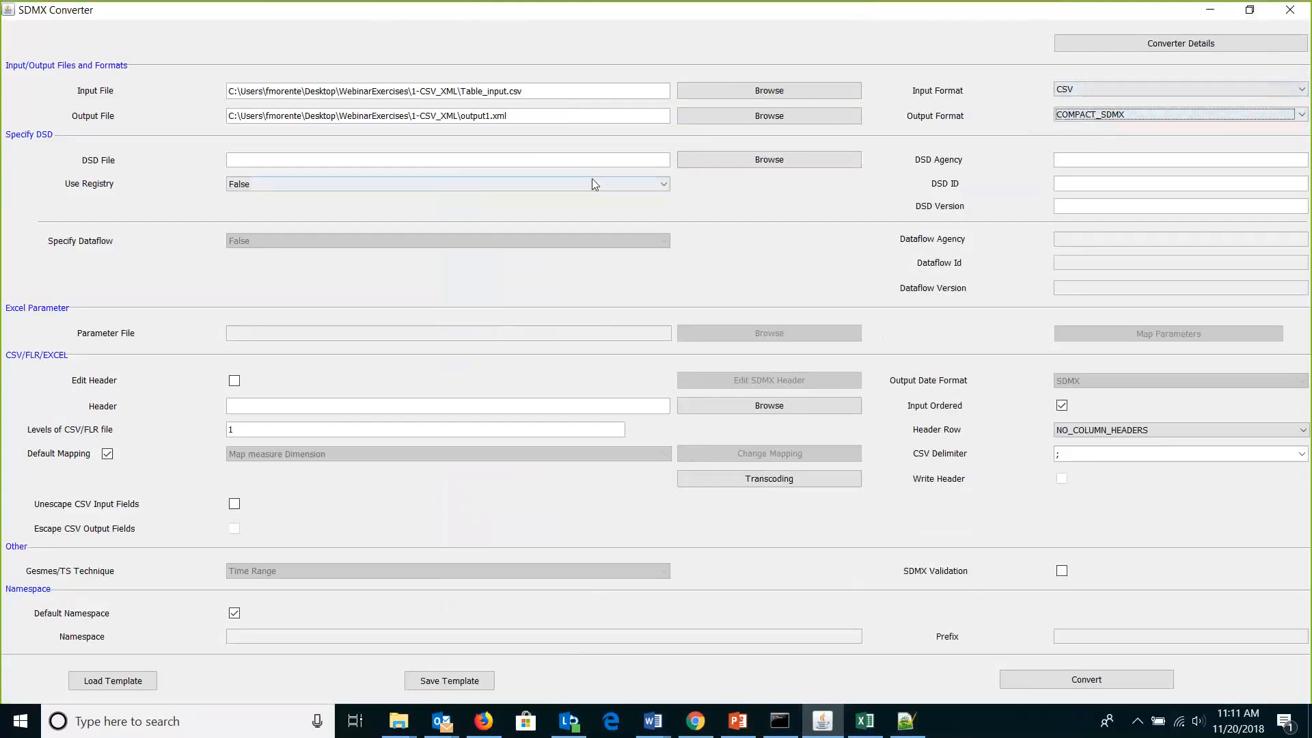
{"action": "left_click", "coordinate": [430, 189]}
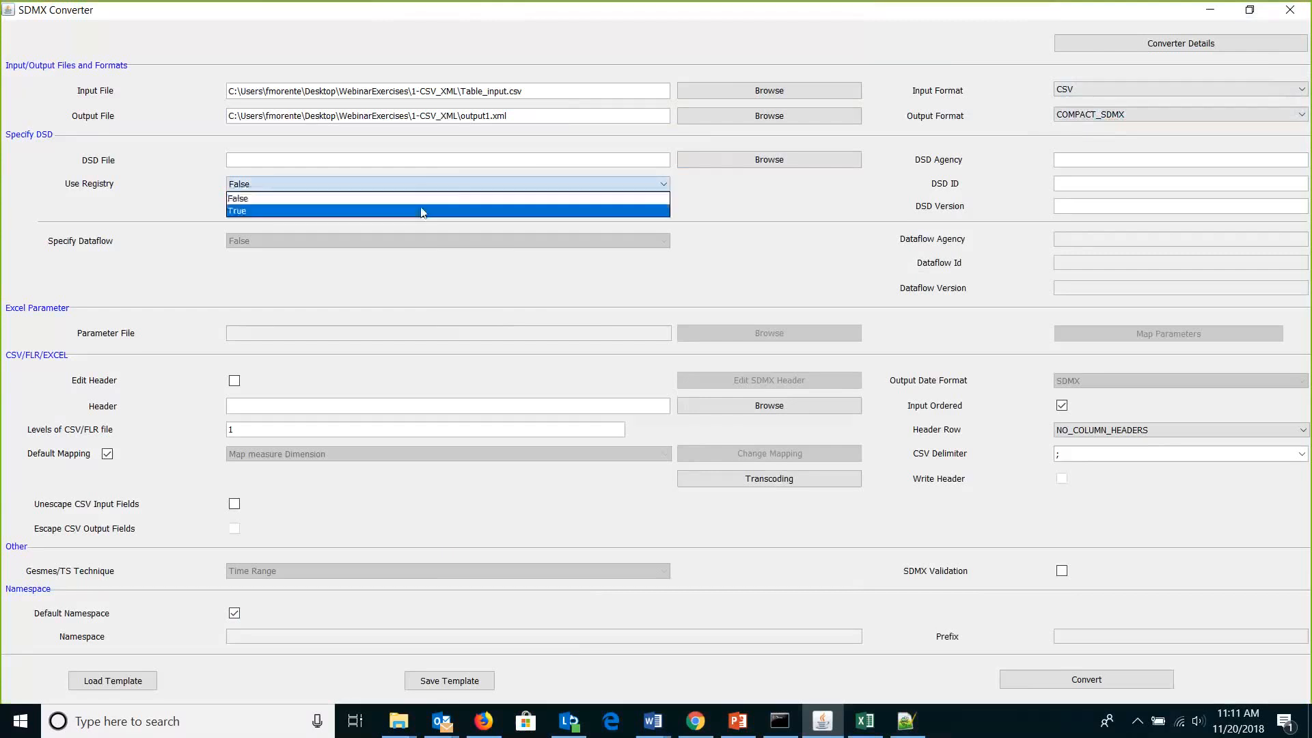
{"action": "left_click", "coordinate": [424, 211]}
{"action": "left_click", "coordinate": [1074, 161]}
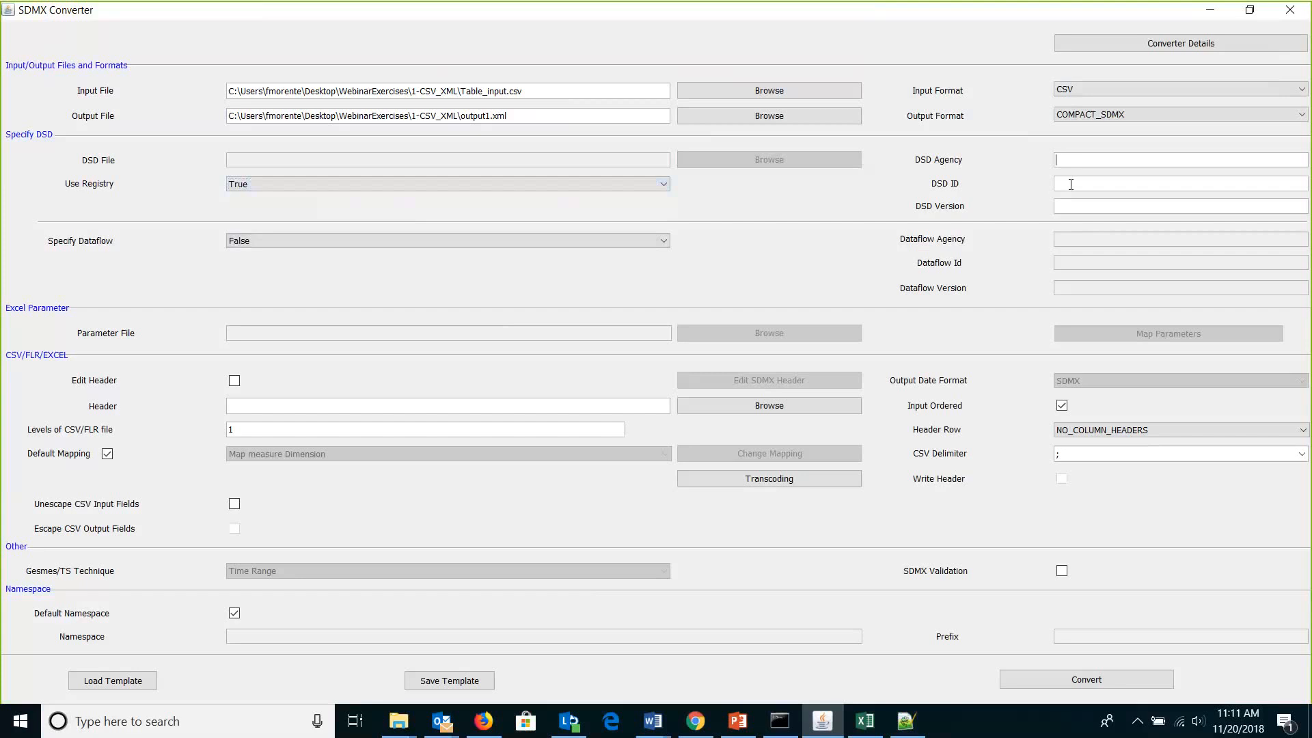
{"action": "left_click", "coordinate": [665, 185]}
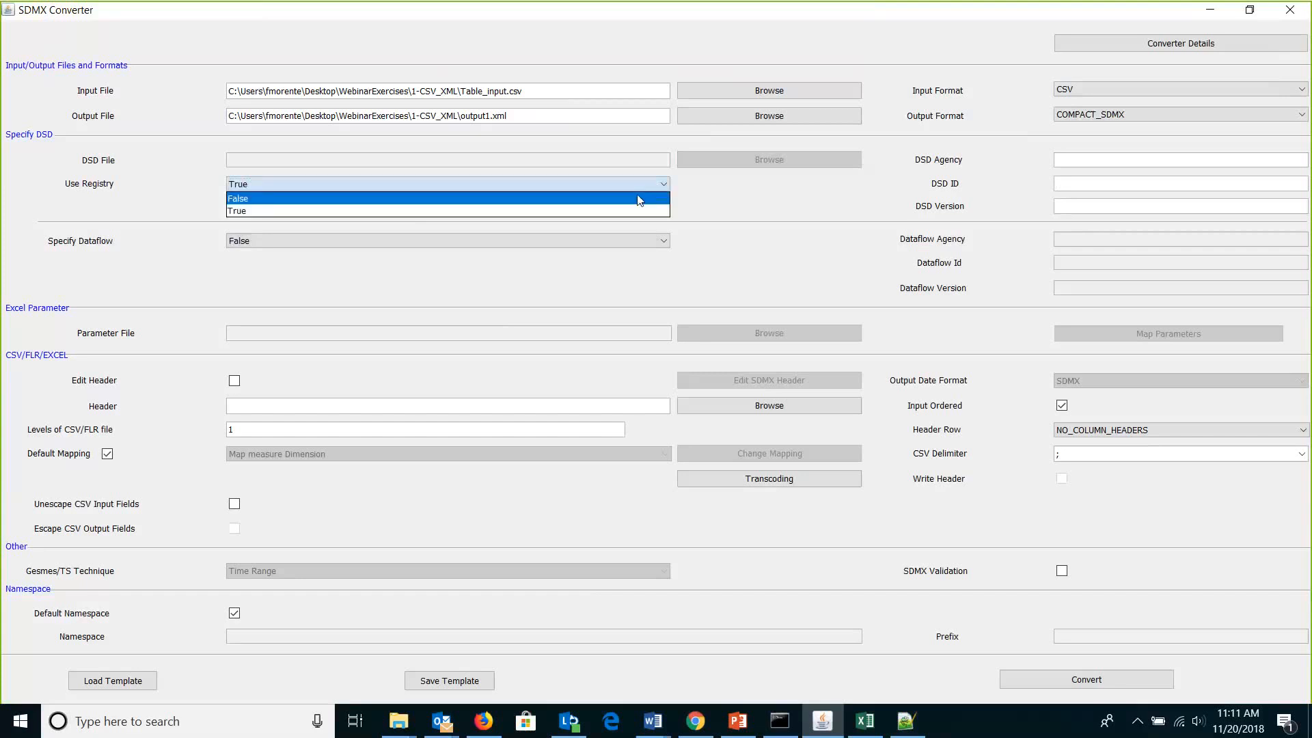
{"action": "left_click", "coordinate": [639, 201]}
Load TEC+ESTAT+1.0.xml from the 1-CSV_XML folder as the DSD file
{"action": "left_click", "coordinate": [568, 159]}
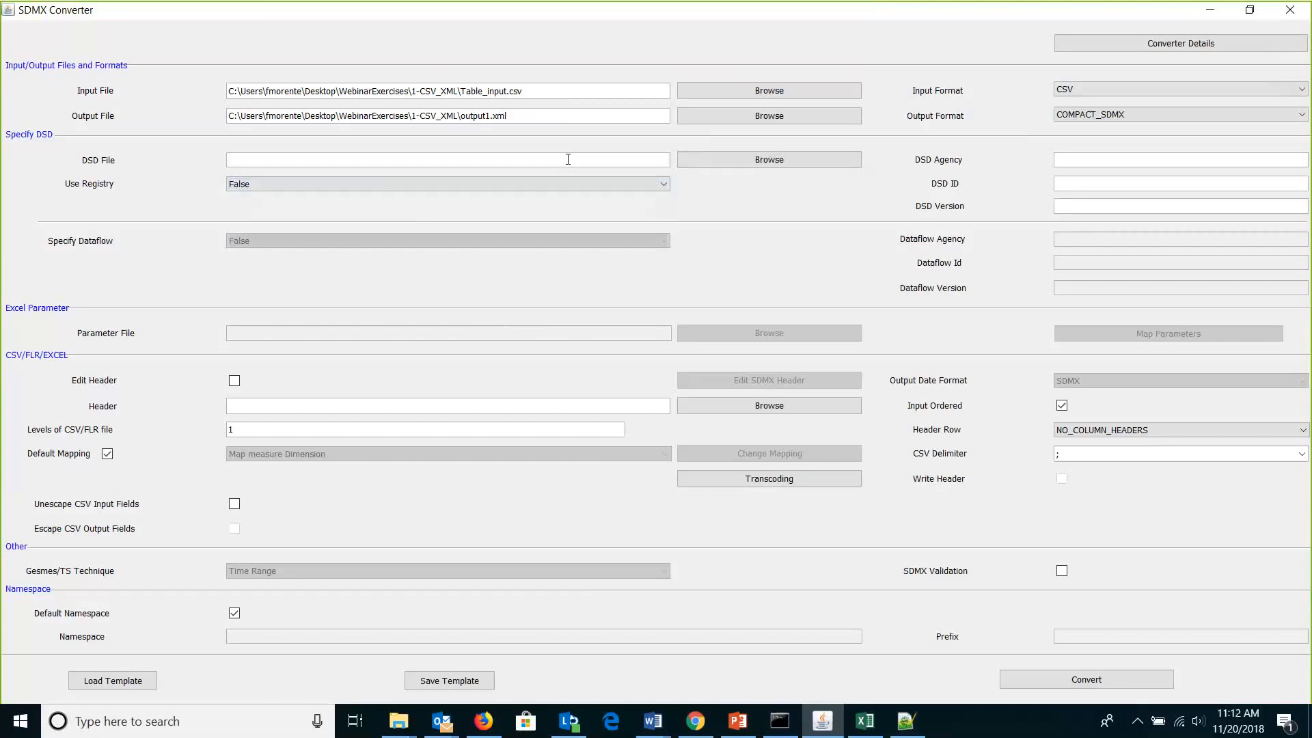
{"action": "left_click", "coordinate": [763, 162]}
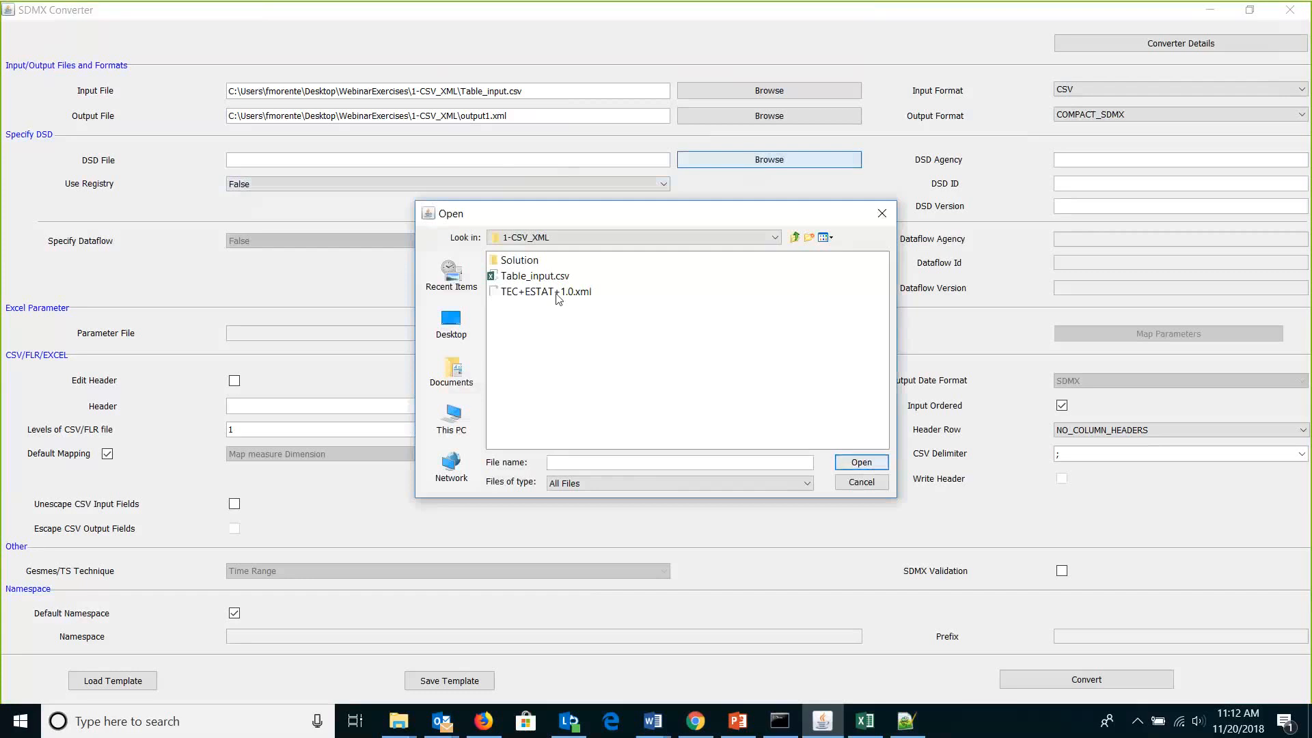
{"action": "left_click", "coordinate": [558, 291]}
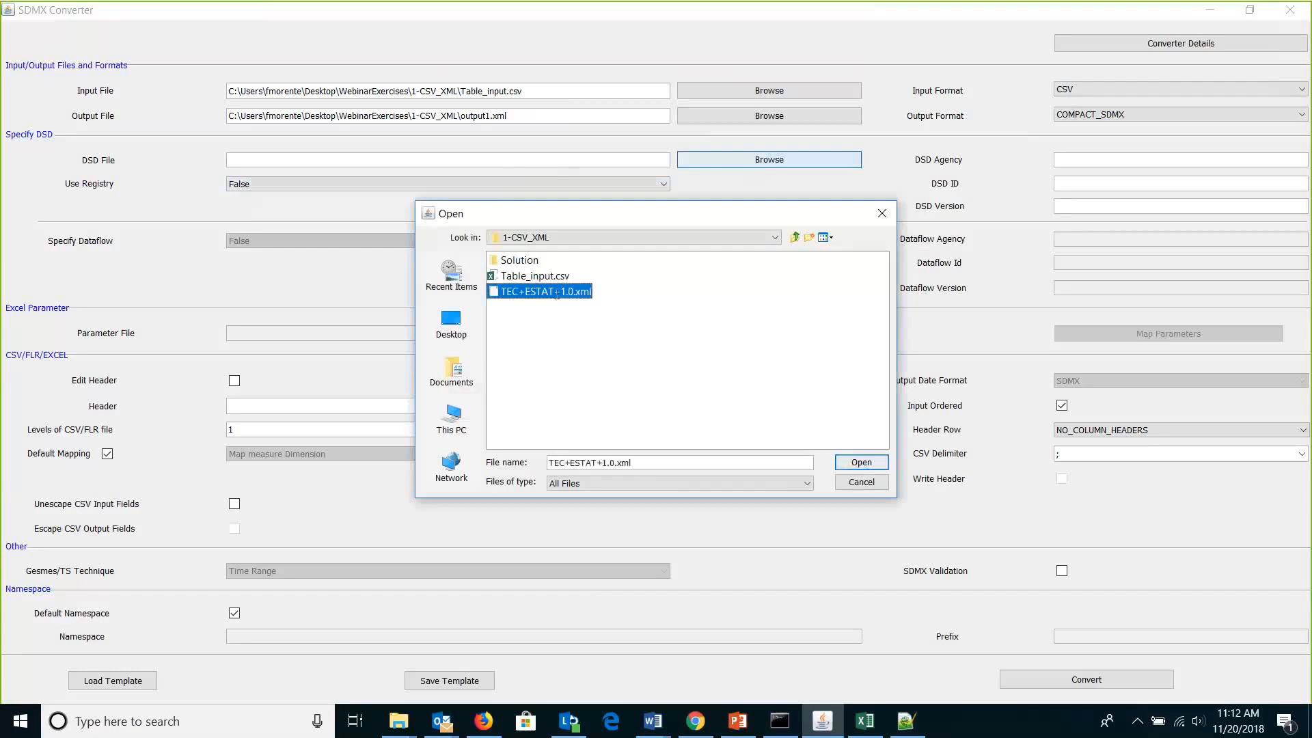
{"action": "left_click", "coordinate": [674, 318]}
{"action": "double_click", "coordinate": [513, 293]}
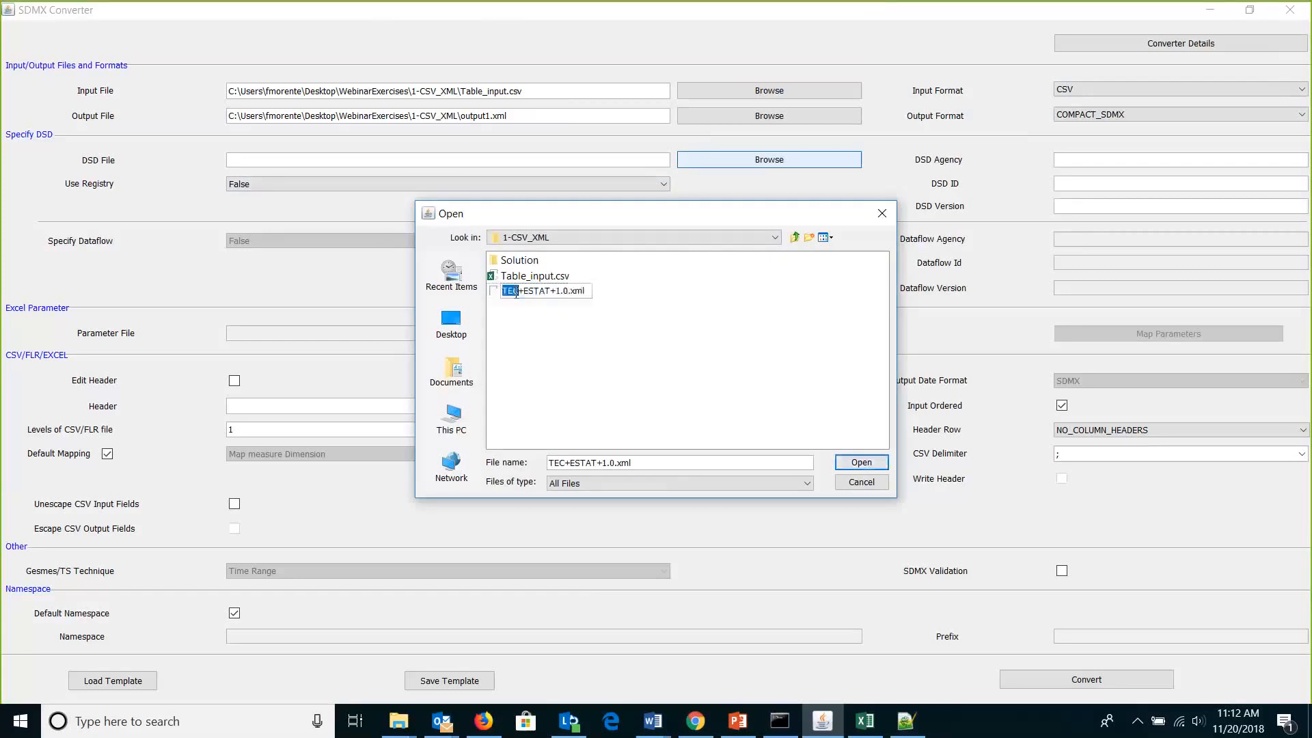
{"action": "left_click", "coordinate": [862, 463]}
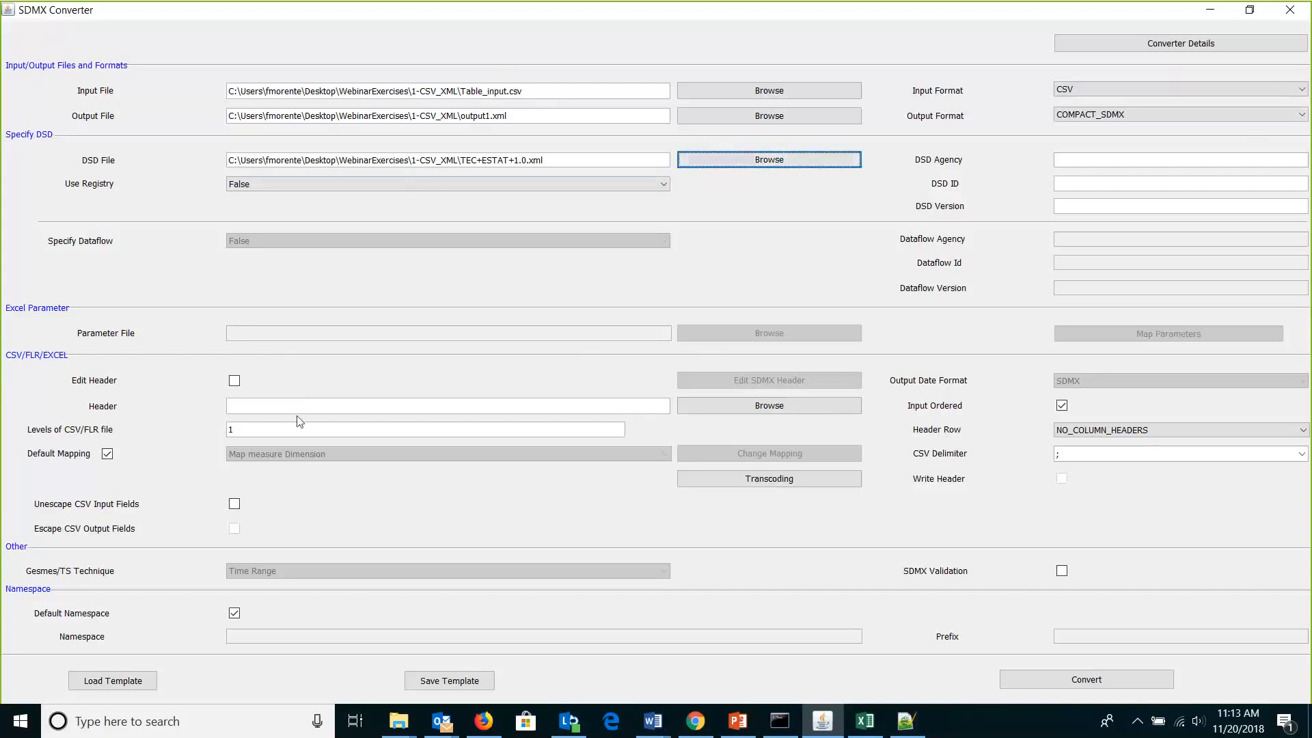
{"action": "left_click", "coordinate": [235, 381]}
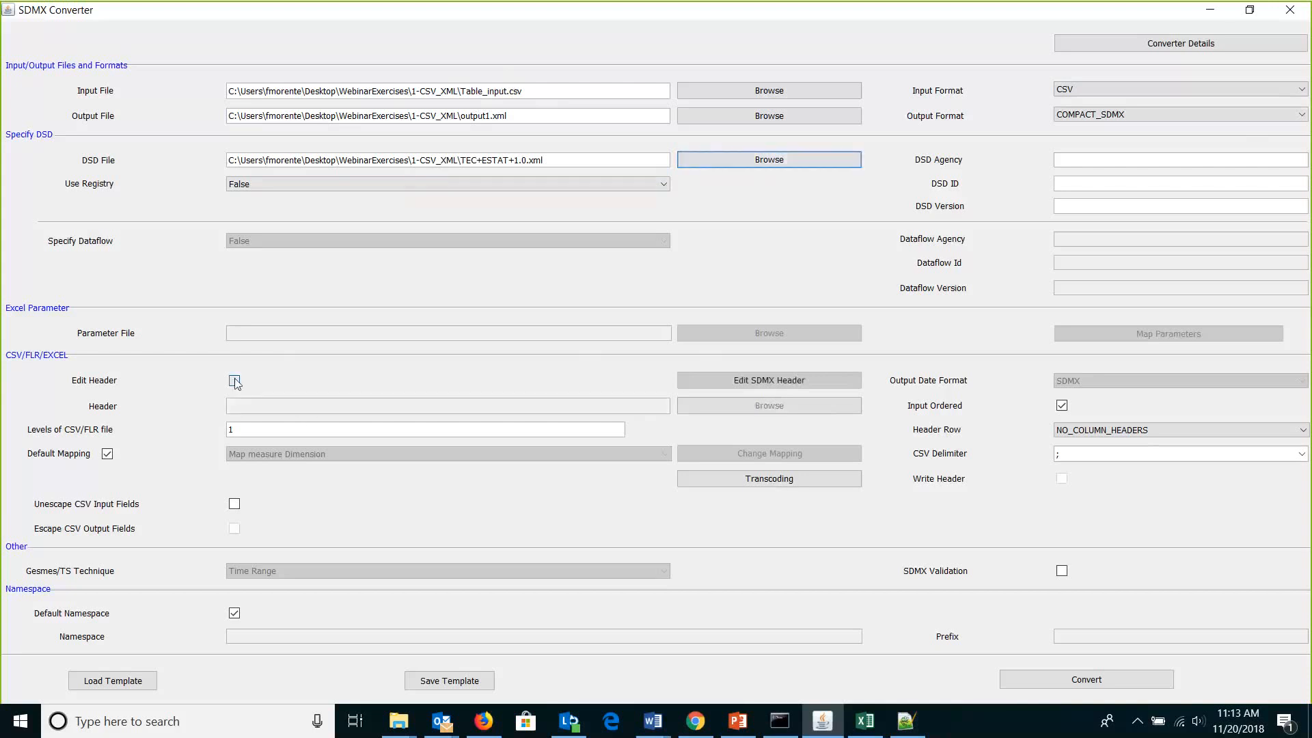
{"action": "left_click", "coordinate": [754, 385]}
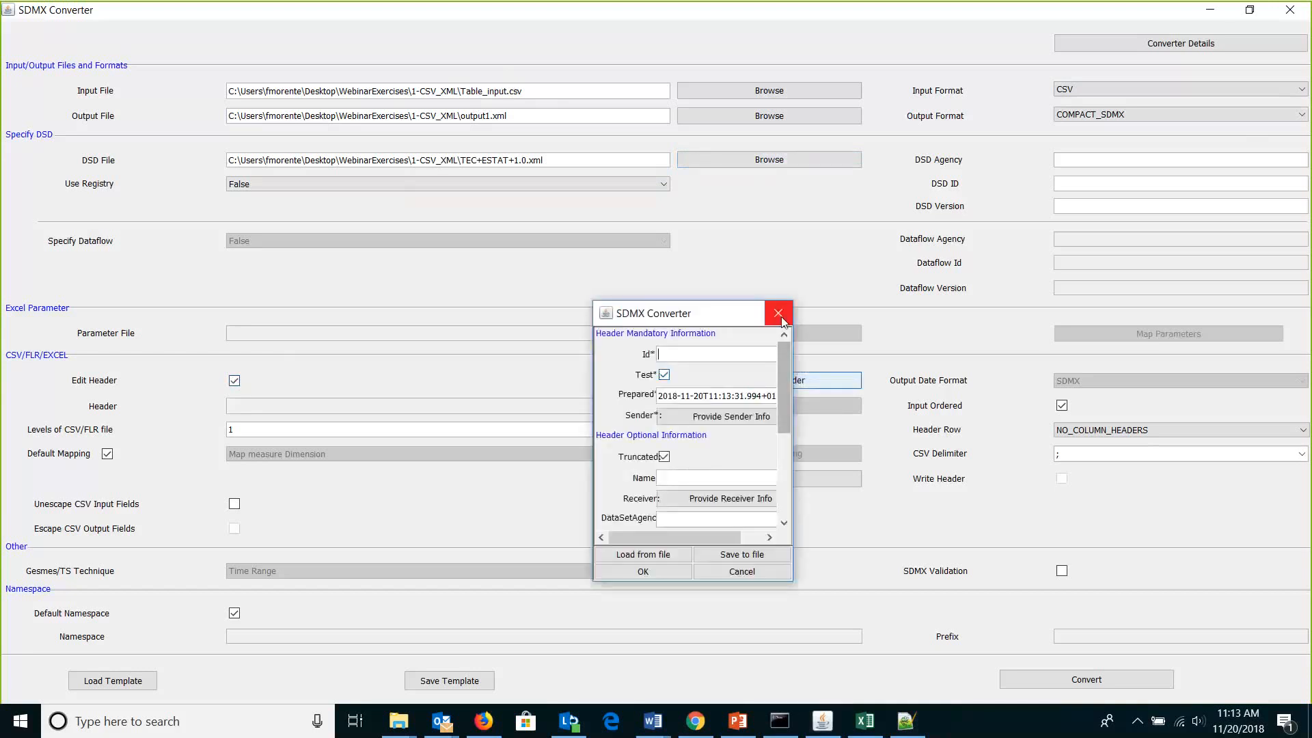
{"action": "left_click", "coordinate": [780, 315]}
{"action": "left_click", "coordinate": [234, 380]}
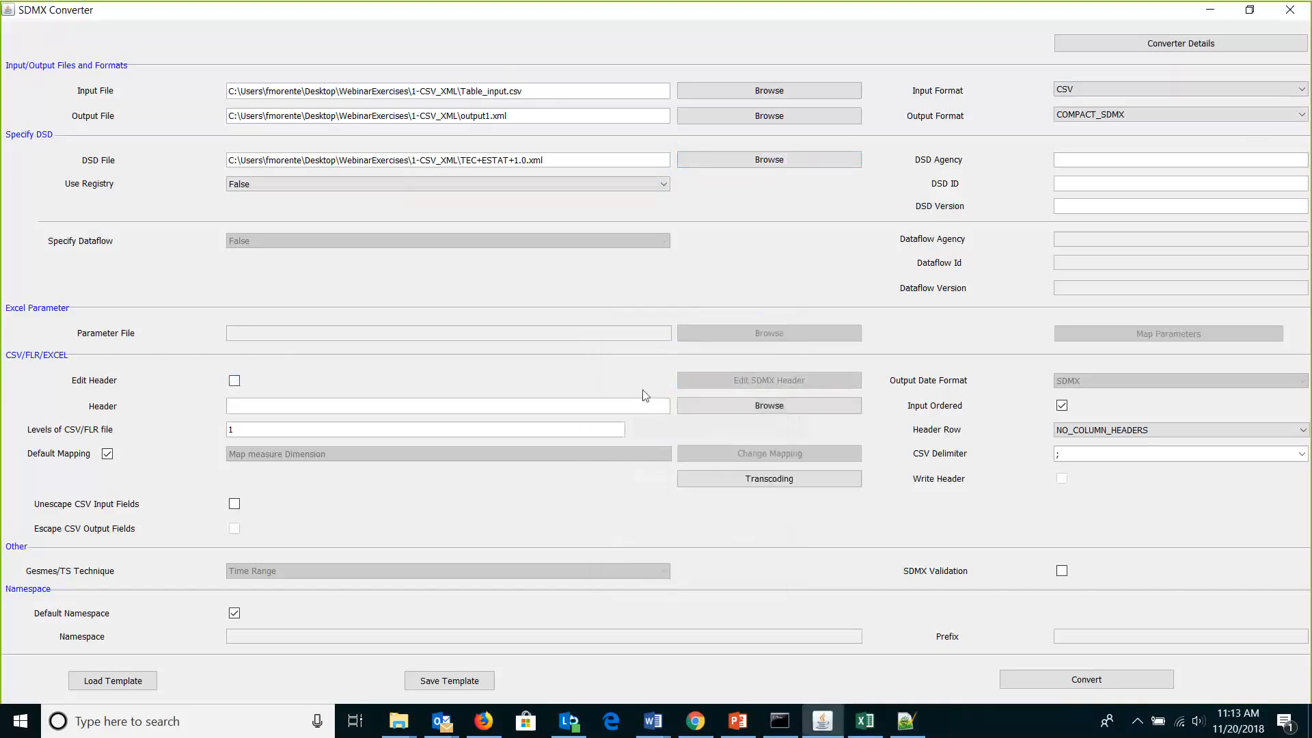
Load header.prop from the Solution subfolder of 1-CSV_XML as the header file
{"action": "left_click", "coordinate": [743, 410]}
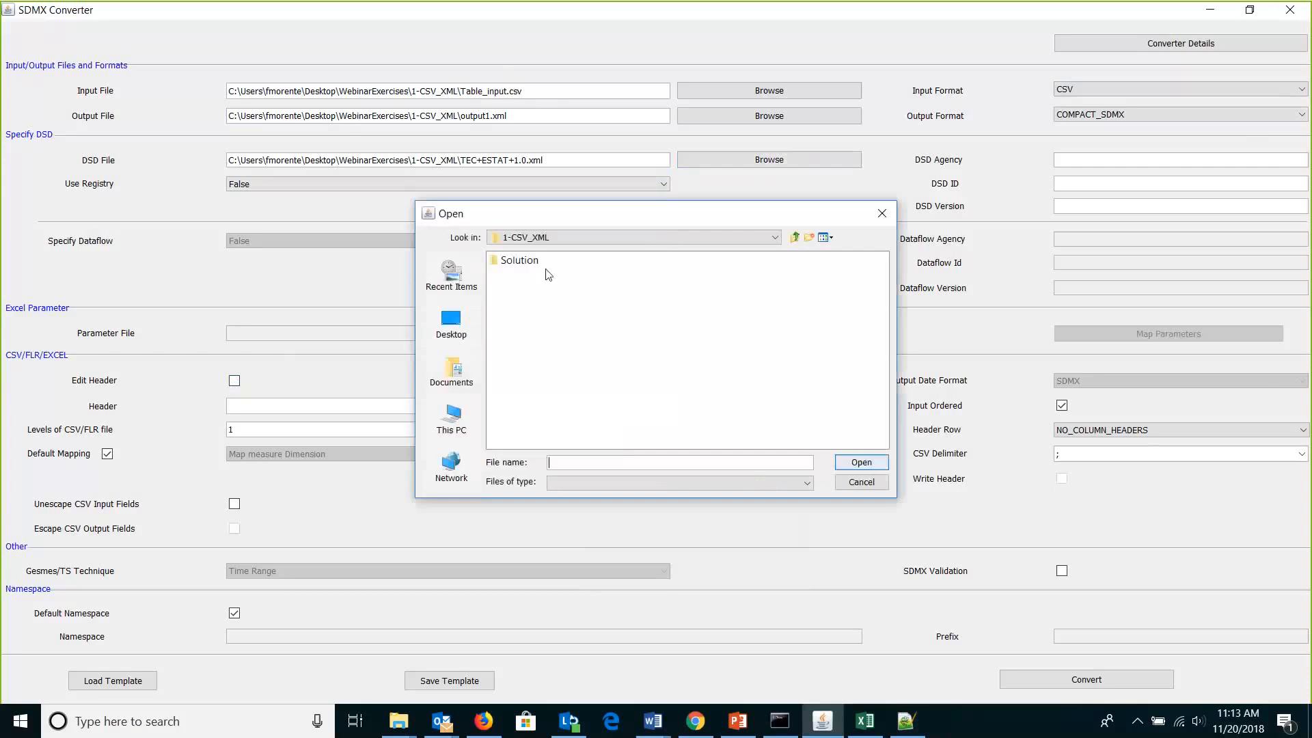
{"action": "double_click", "coordinate": [508, 264]}
{"action": "double_click", "coordinate": [511, 260]}
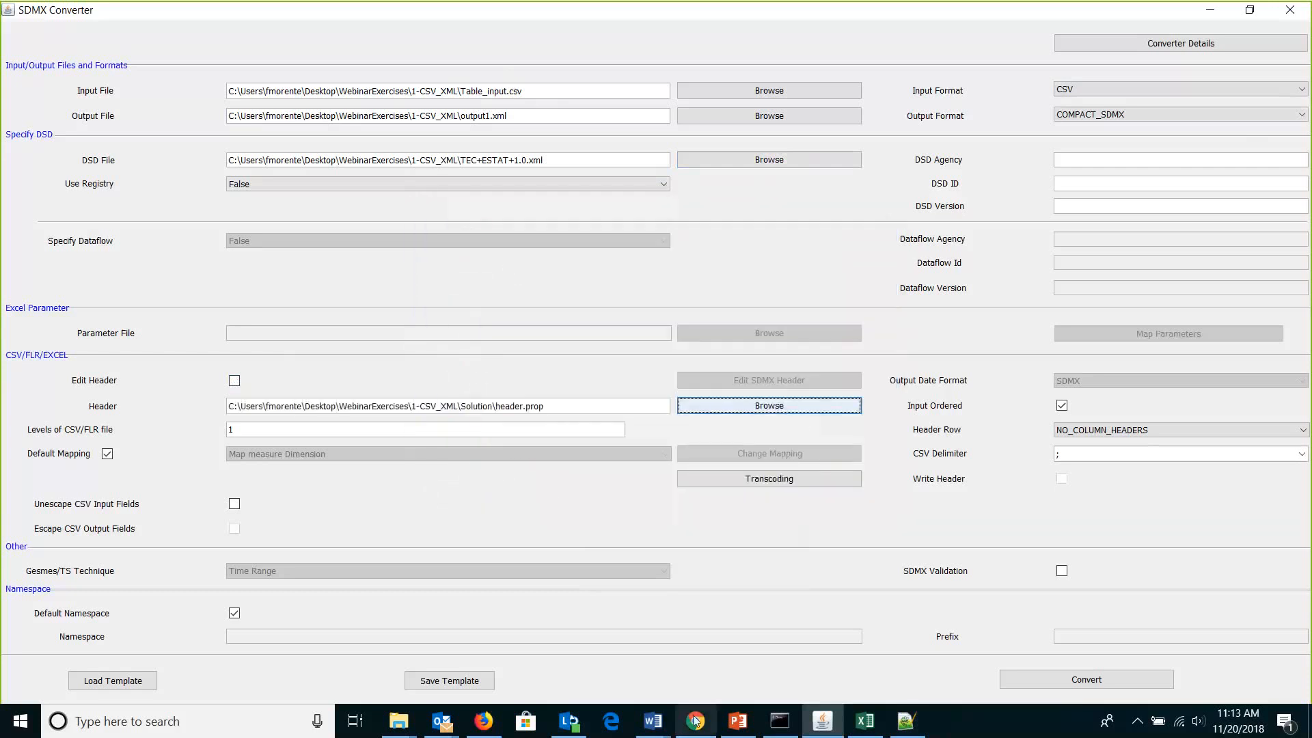
Switch to the 1-CSV_XML folder in File Explorer and open header.prop from its Solution subfolder in Notepad++
{"action": "left_click", "coordinate": [408, 721]}
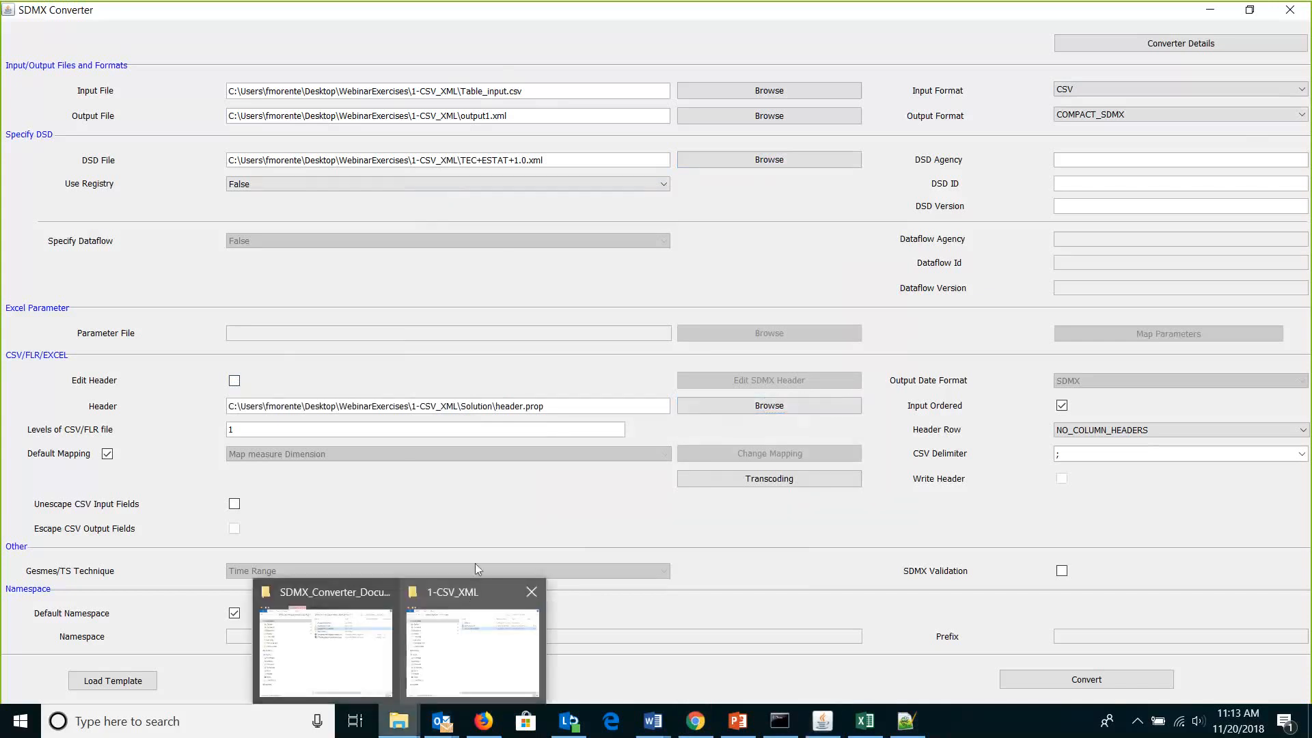
{"action": "left_click", "coordinate": [477, 592]}
{"action": "double_click", "coordinate": [826, 118]}
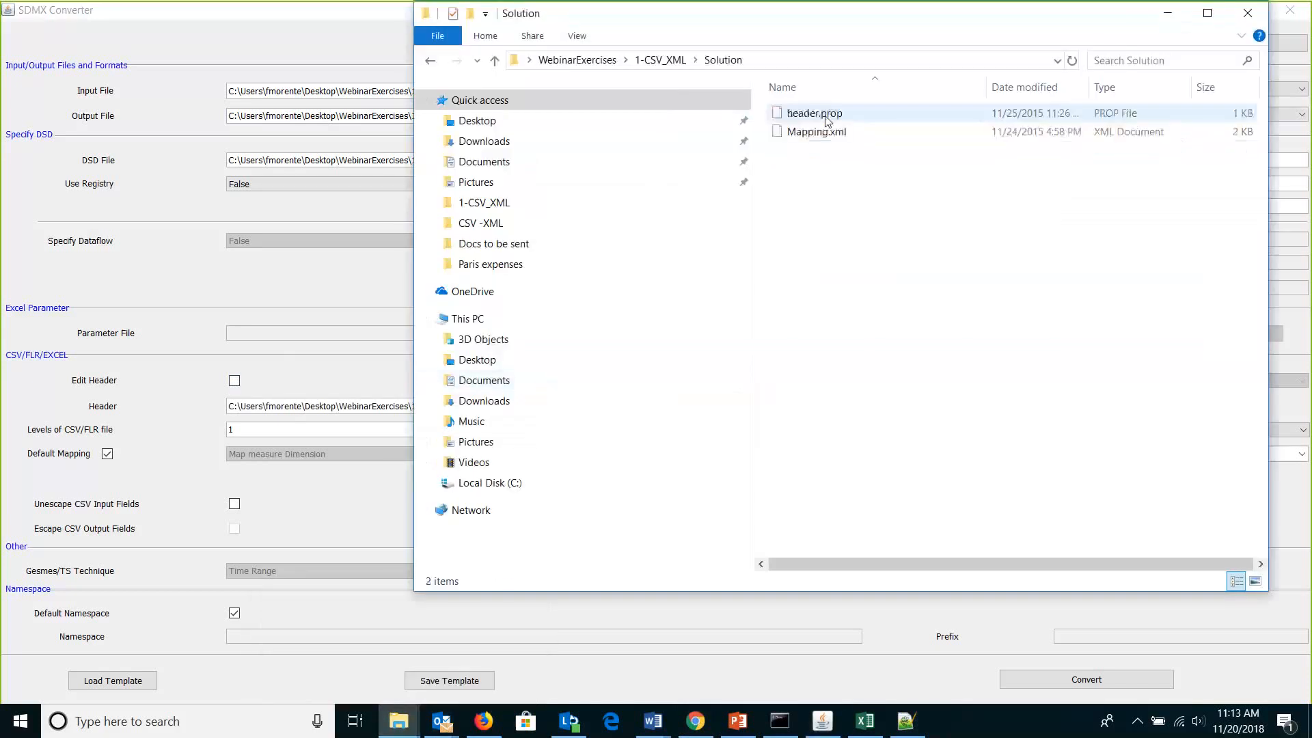
{"action": "right_click", "coordinate": [820, 117]}
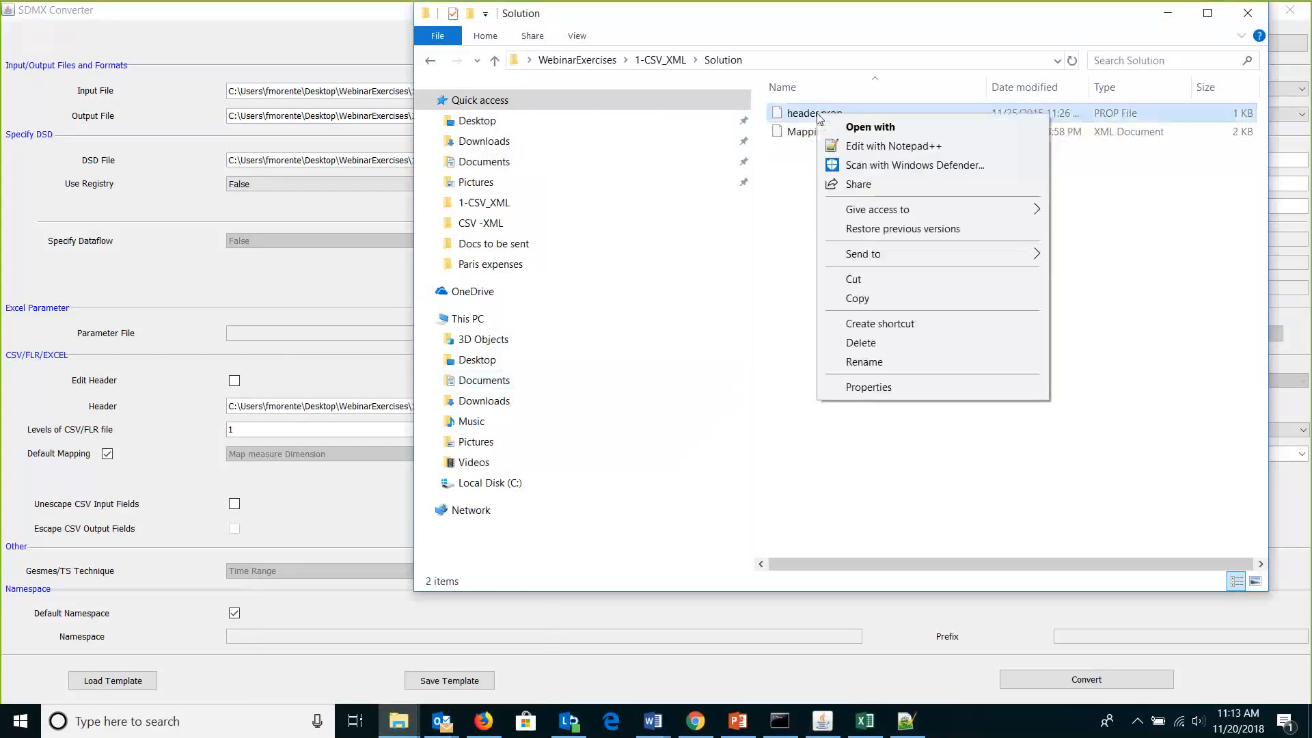
{"action": "left_click", "coordinate": [858, 145]}
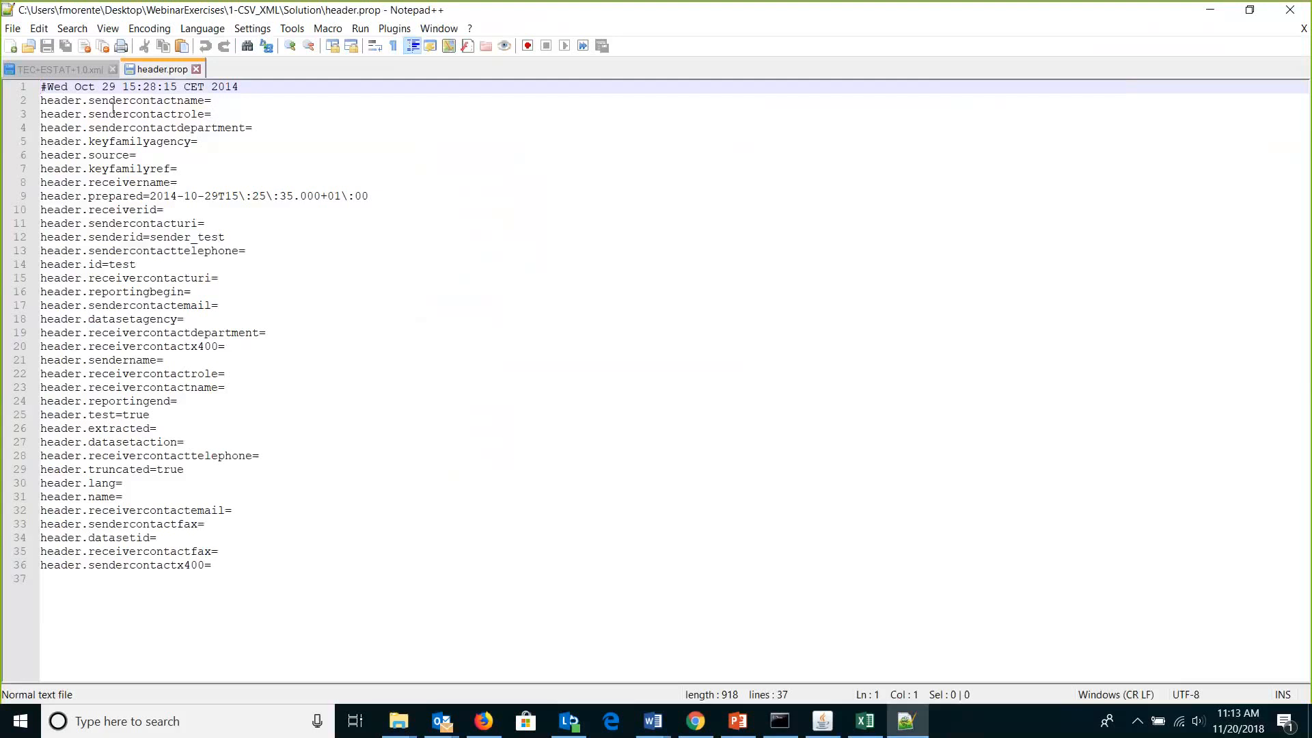
Examine the contact fields, id, prepared date and sender id entries of header.prop, and minimize Notepad++
{"action": "left_click_drag", "start_coordinate": [91, 101], "coordinate": [232, 227]}
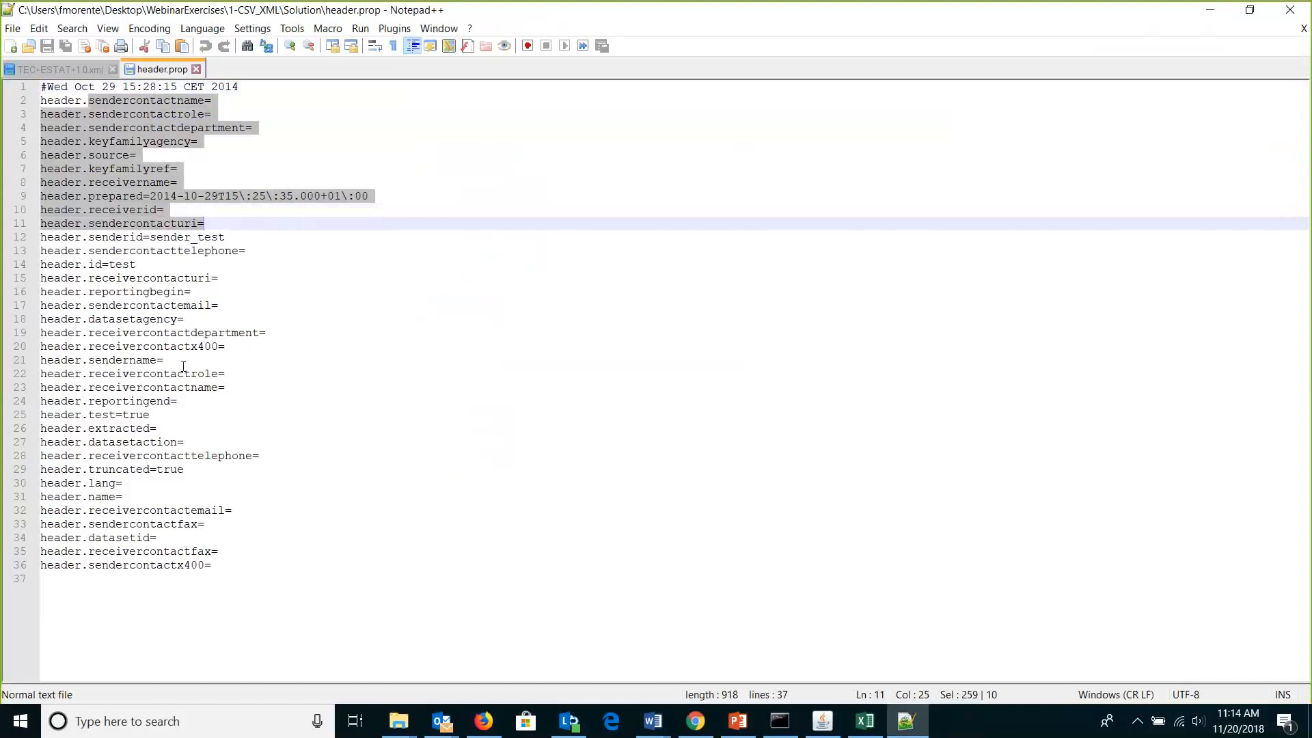
{"action": "left_click_drag", "start_coordinate": [137, 264], "coordinate": [115, 264]}
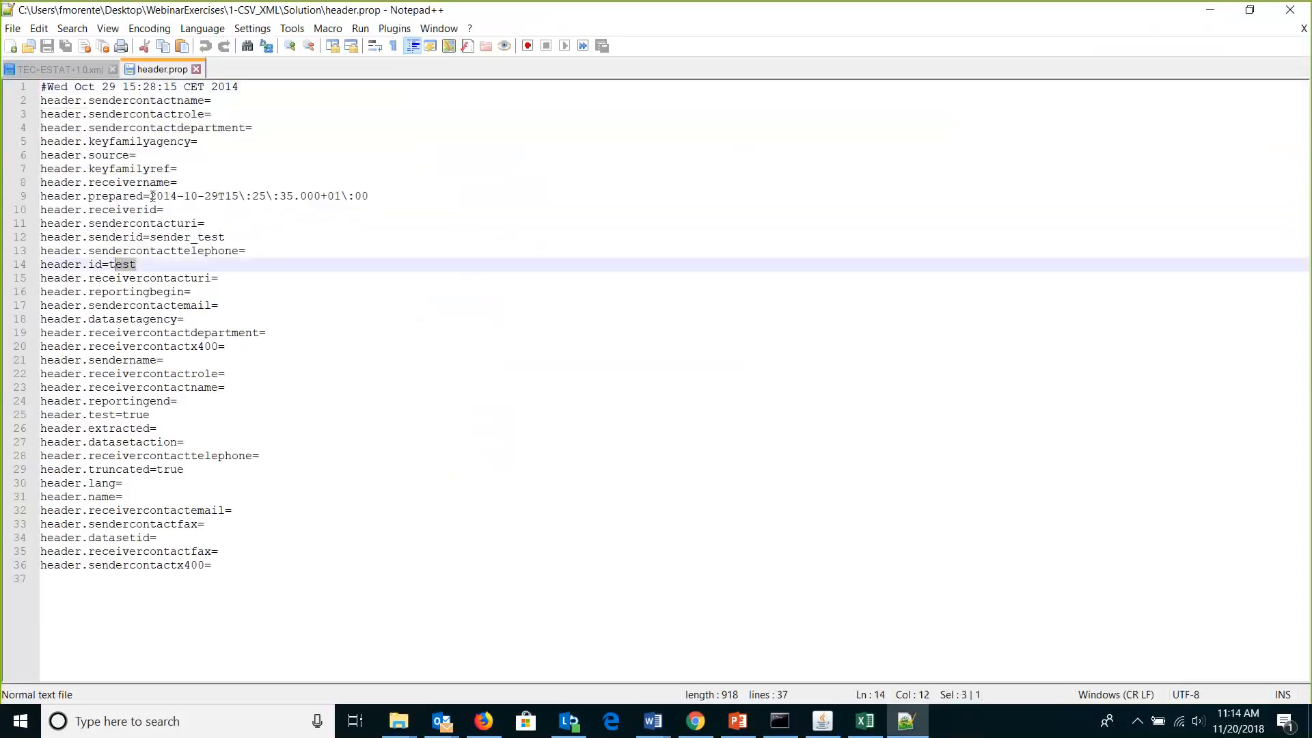
{"action": "left_click_drag", "start_coordinate": [152, 196], "coordinate": [331, 207]}
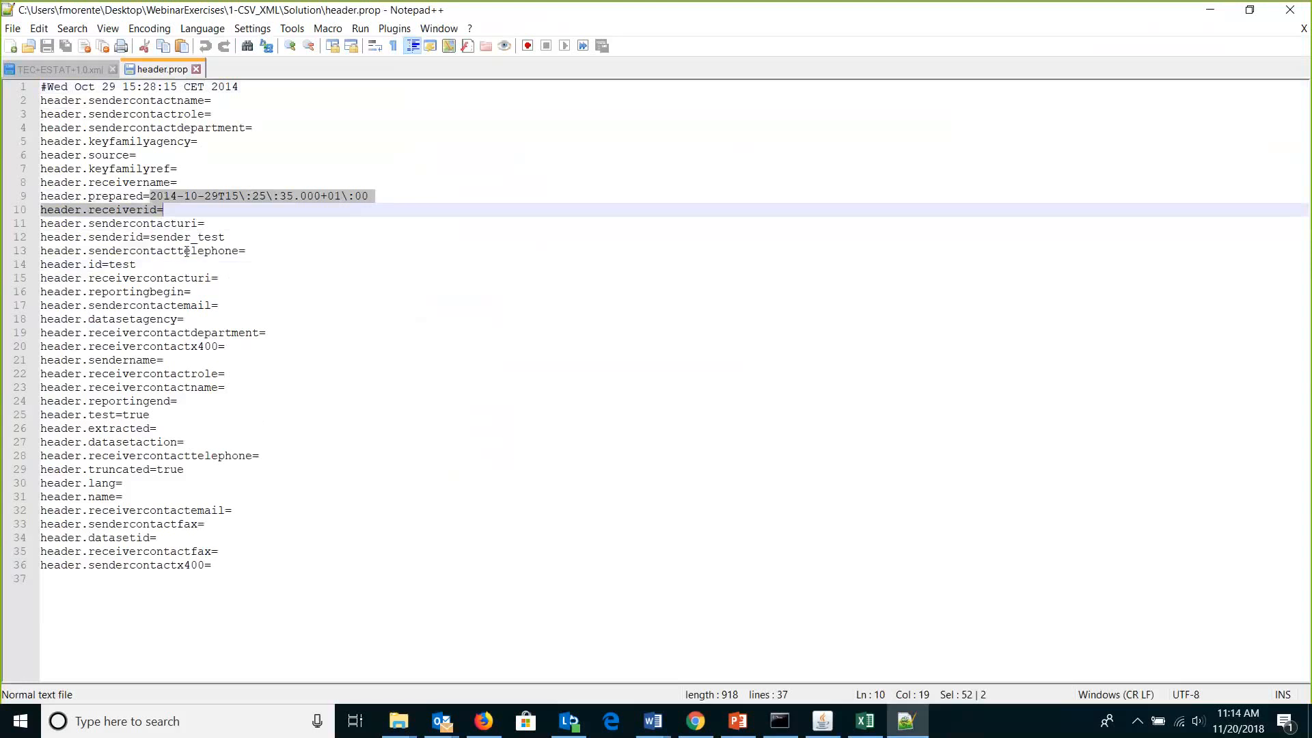
{"action": "left_click_drag", "start_coordinate": [197, 238], "coordinate": [236, 238]}
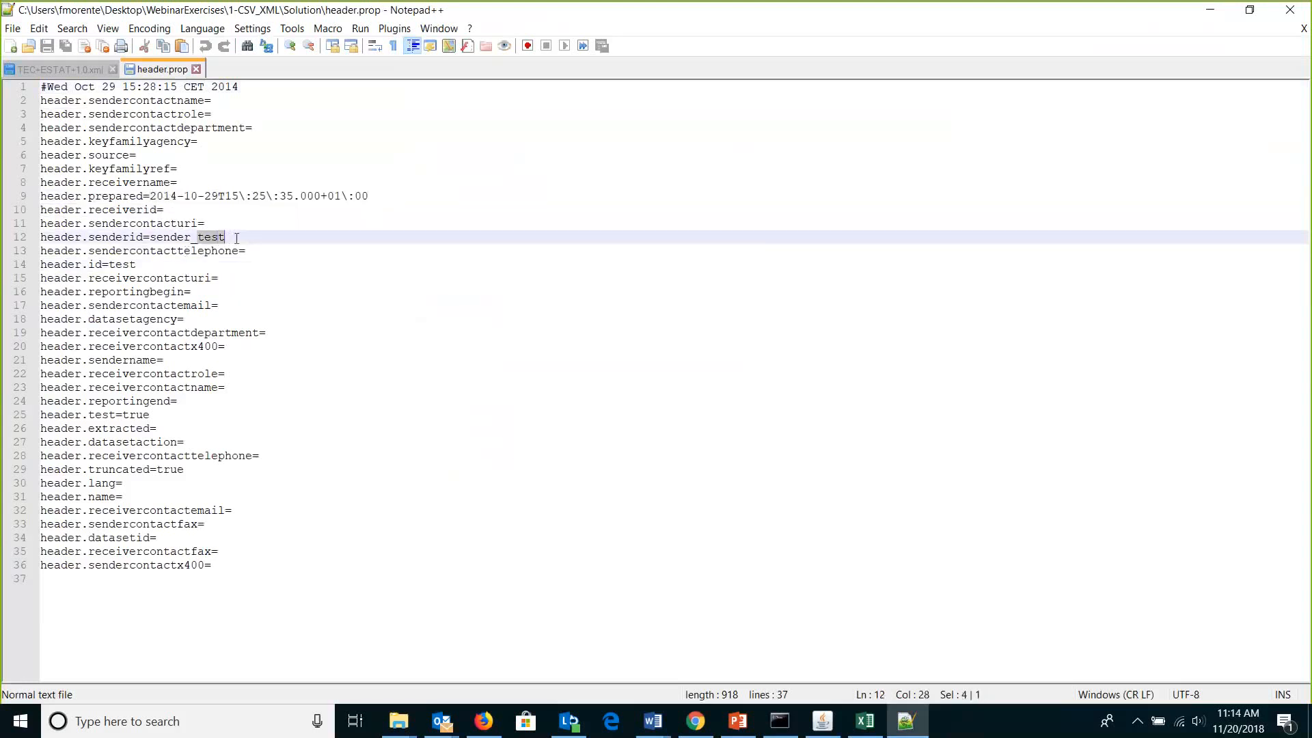
{"action": "left_click", "coordinate": [1208, 11]}
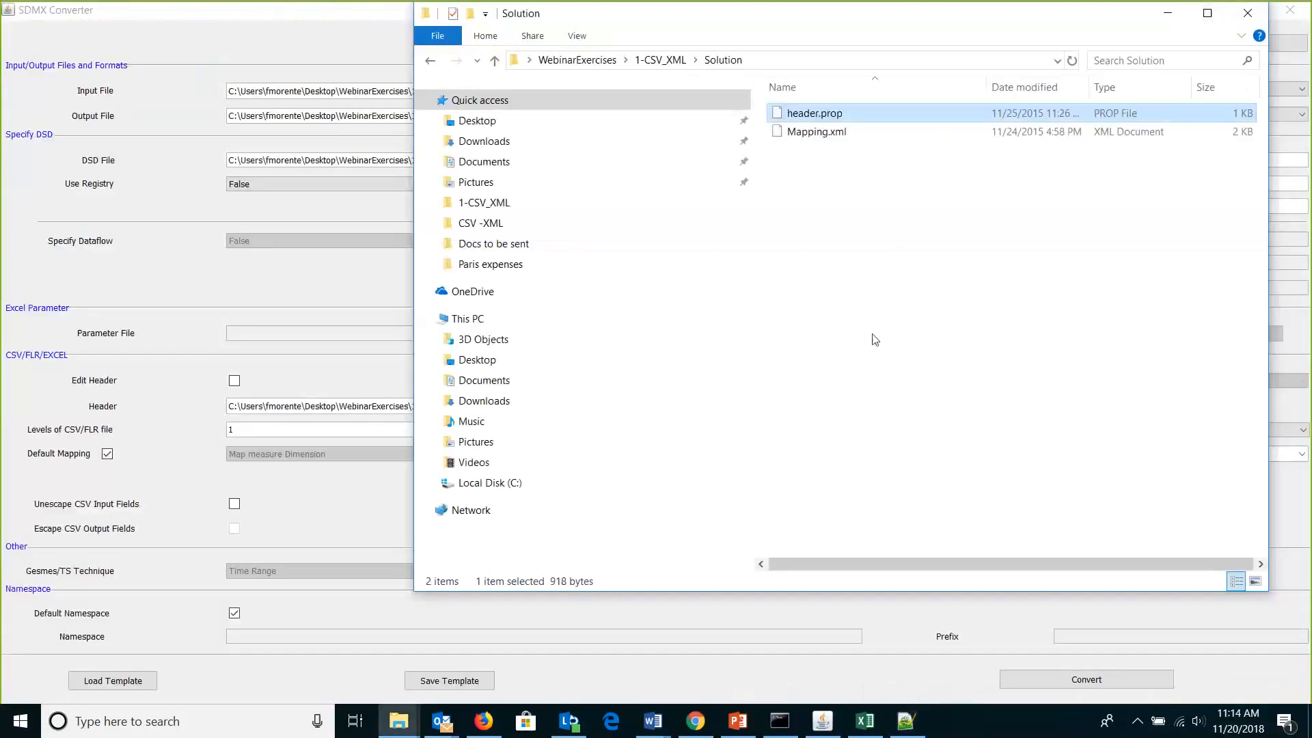
Minimize File Explorer, check Table_input.csv in Excel for a header row, and set Header Row to NO_COLUMN_HEADERS in SDMX Converter
{"action": "left_click", "coordinate": [1180, 16]}
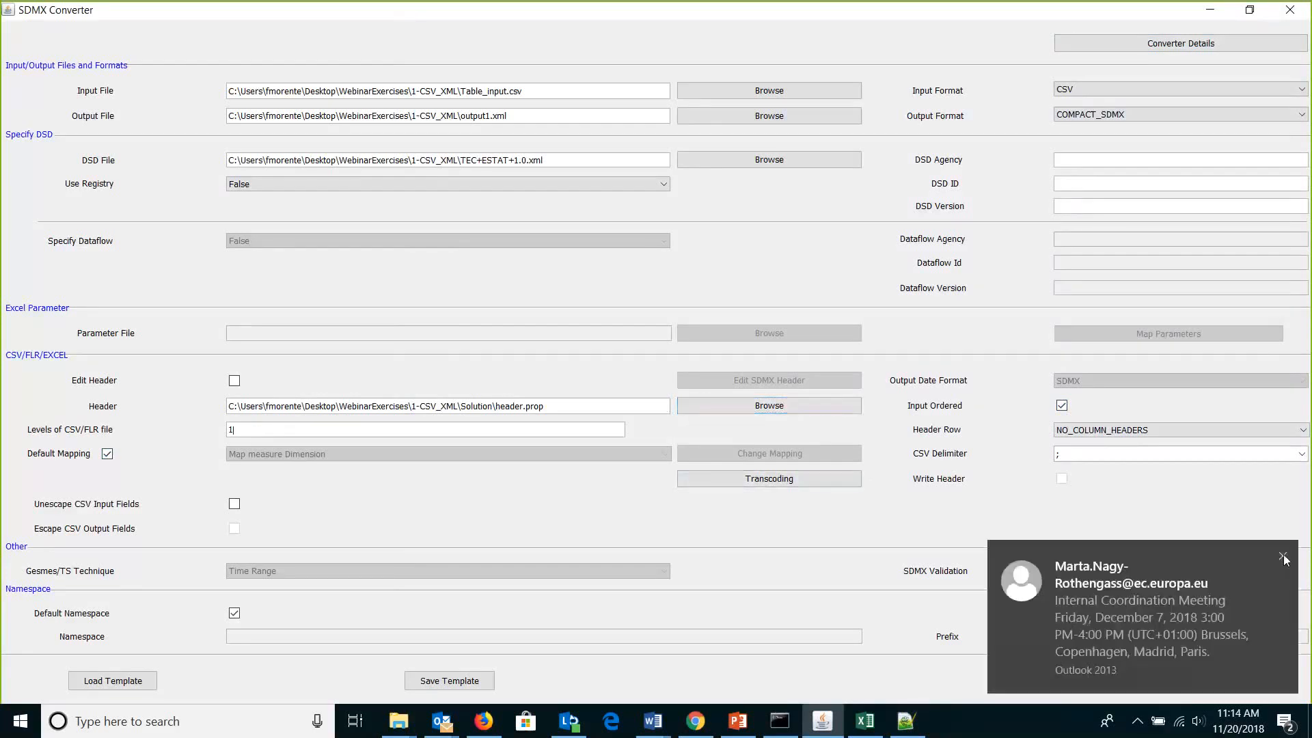
{"action": "left_click", "coordinate": [1284, 555]}
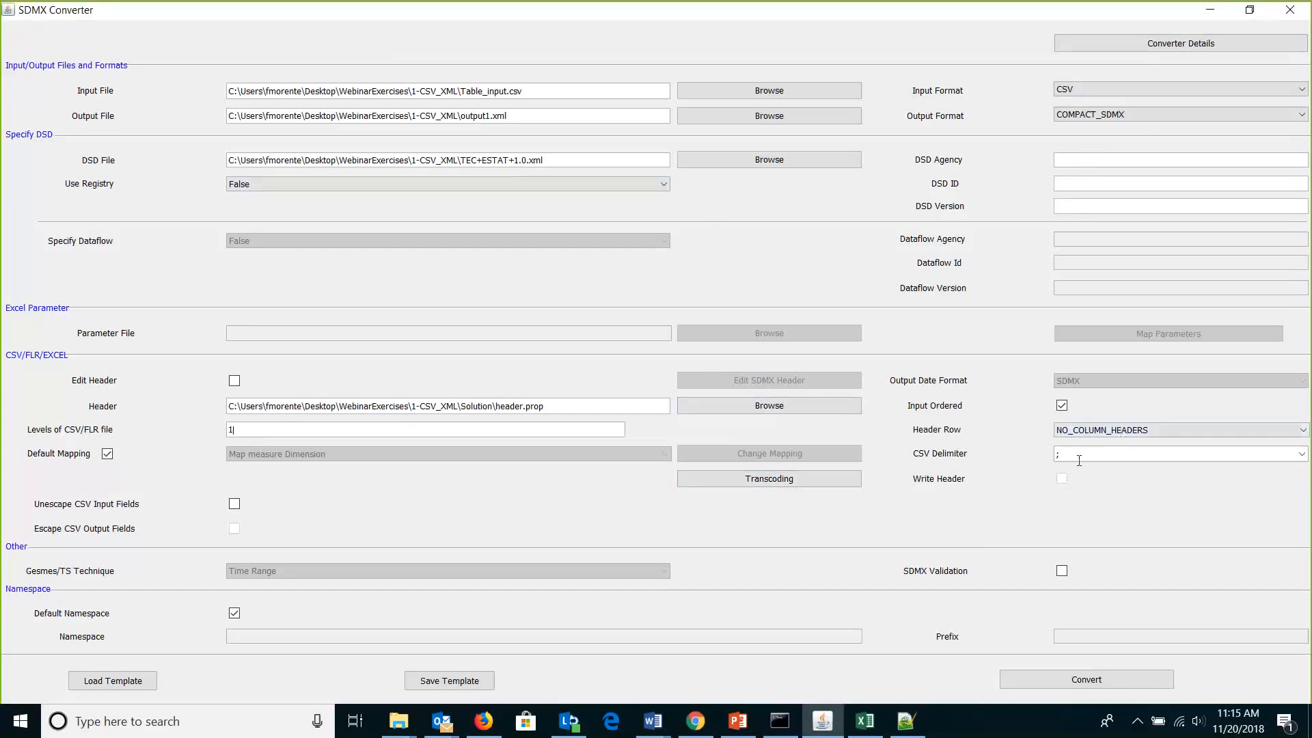
{"action": "left_click", "coordinate": [1091, 434]}
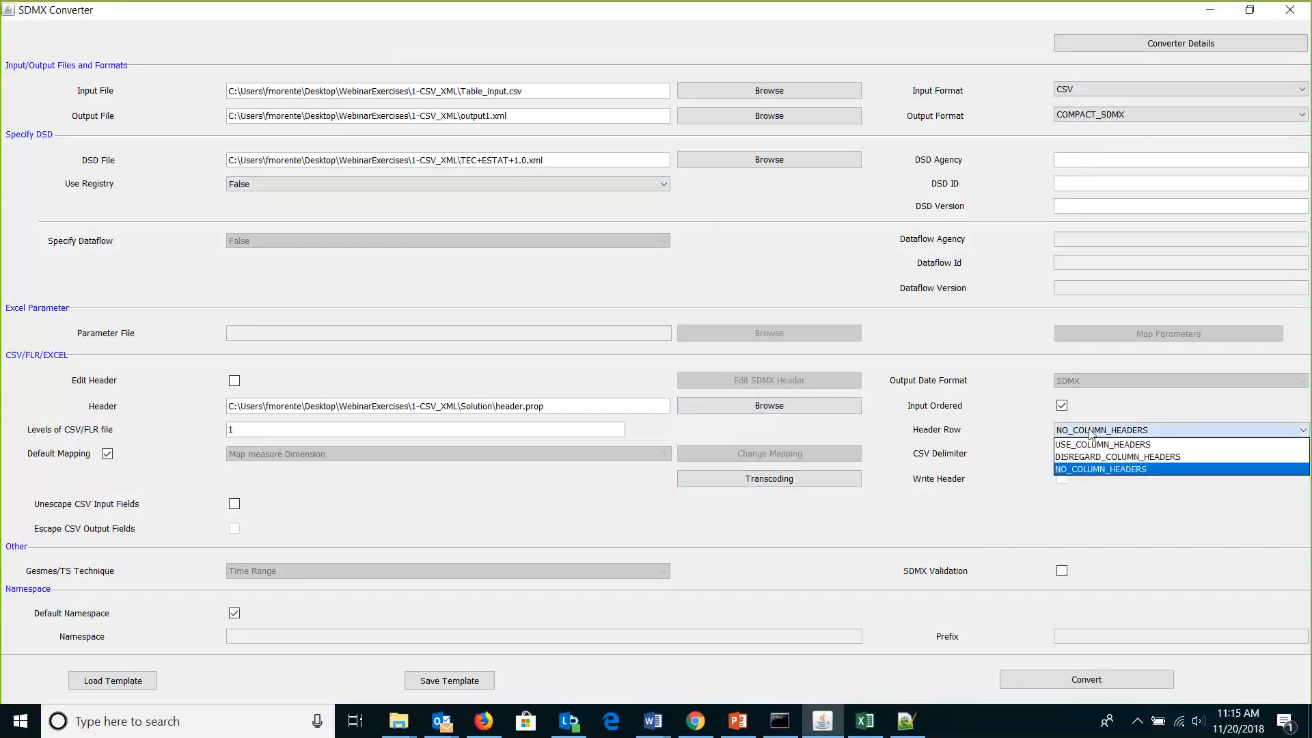
{"action": "left_click", "coordinate": [865, 722]}
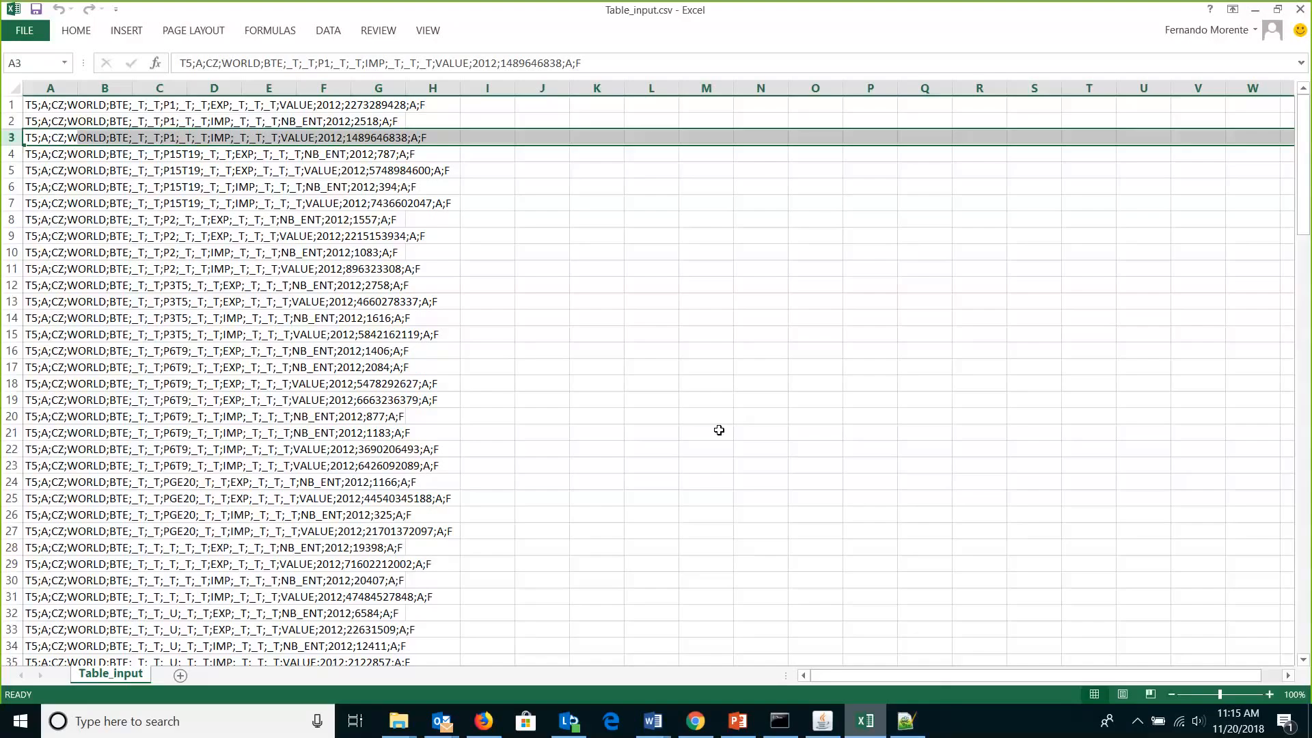
{"action": "left_click", "coordinate": [1258, 9]}
{"action": "left_click", "coordinate": [1181, 433]}
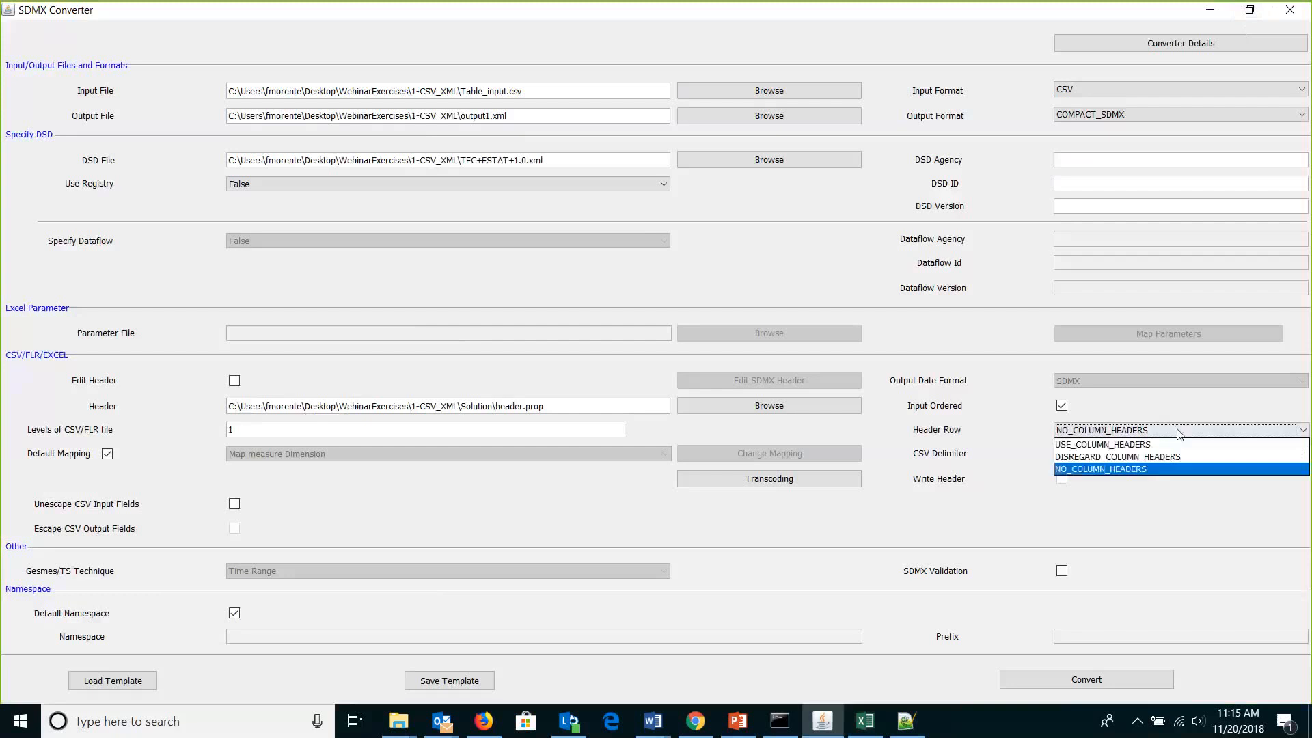
{"action": "left_click", "coordinate": [1156, 472]}
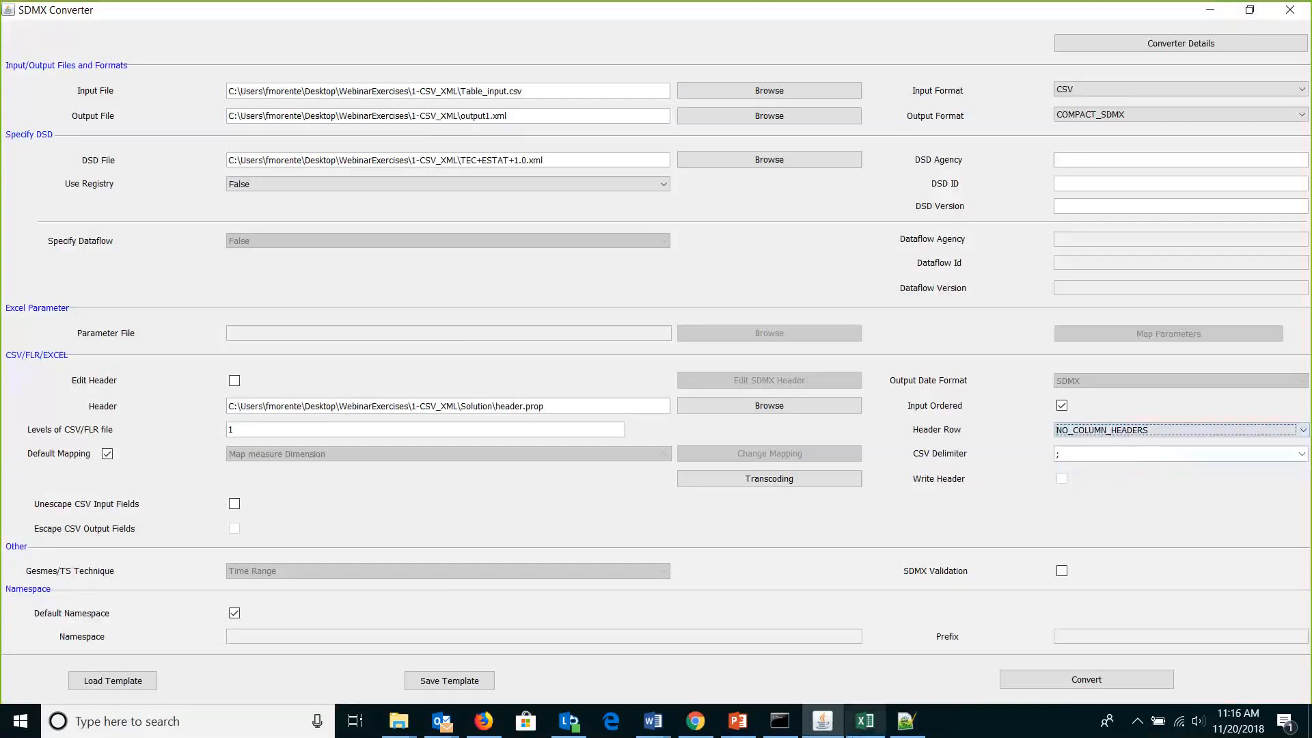
Examine the delimiter and field contents of the Table_input.csv rows in Excel, and return to SDMX Converter
{"action": "left_click", "coordinate": [863, 734]}
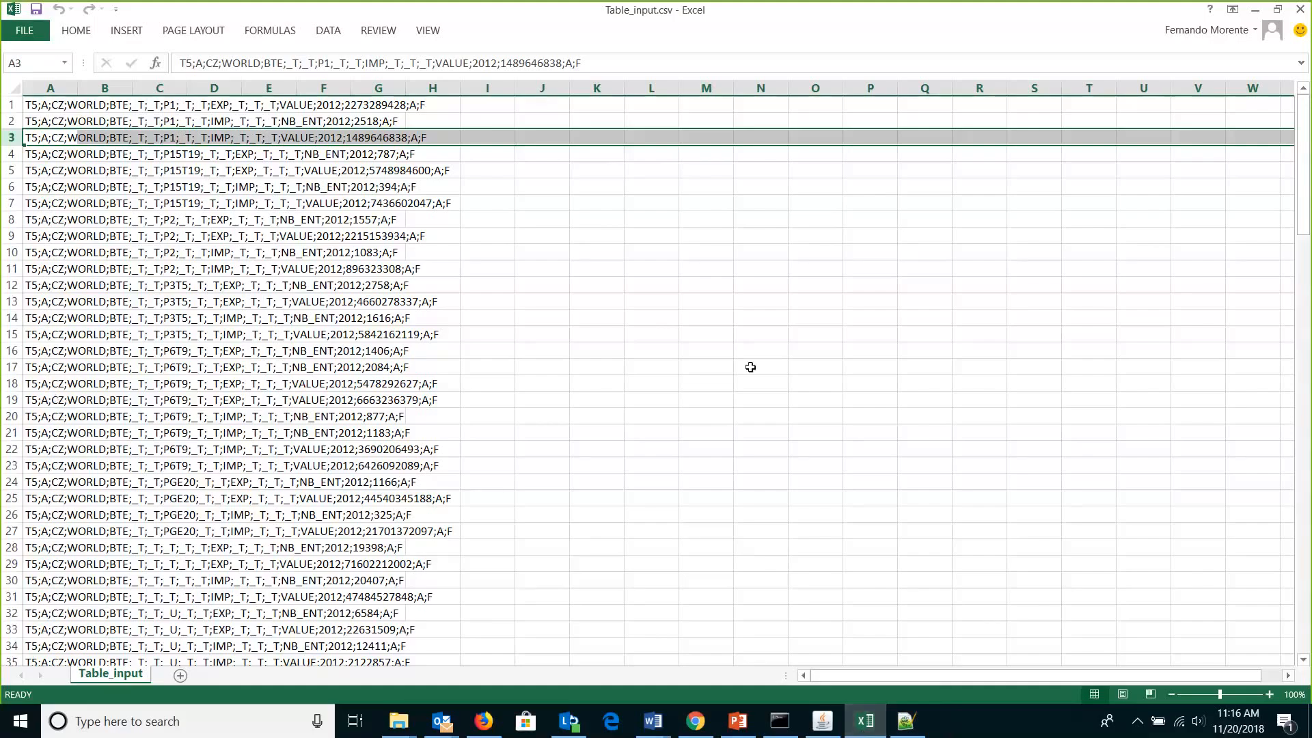
{"action": "left_click", "coordinate": [1260, 10]}
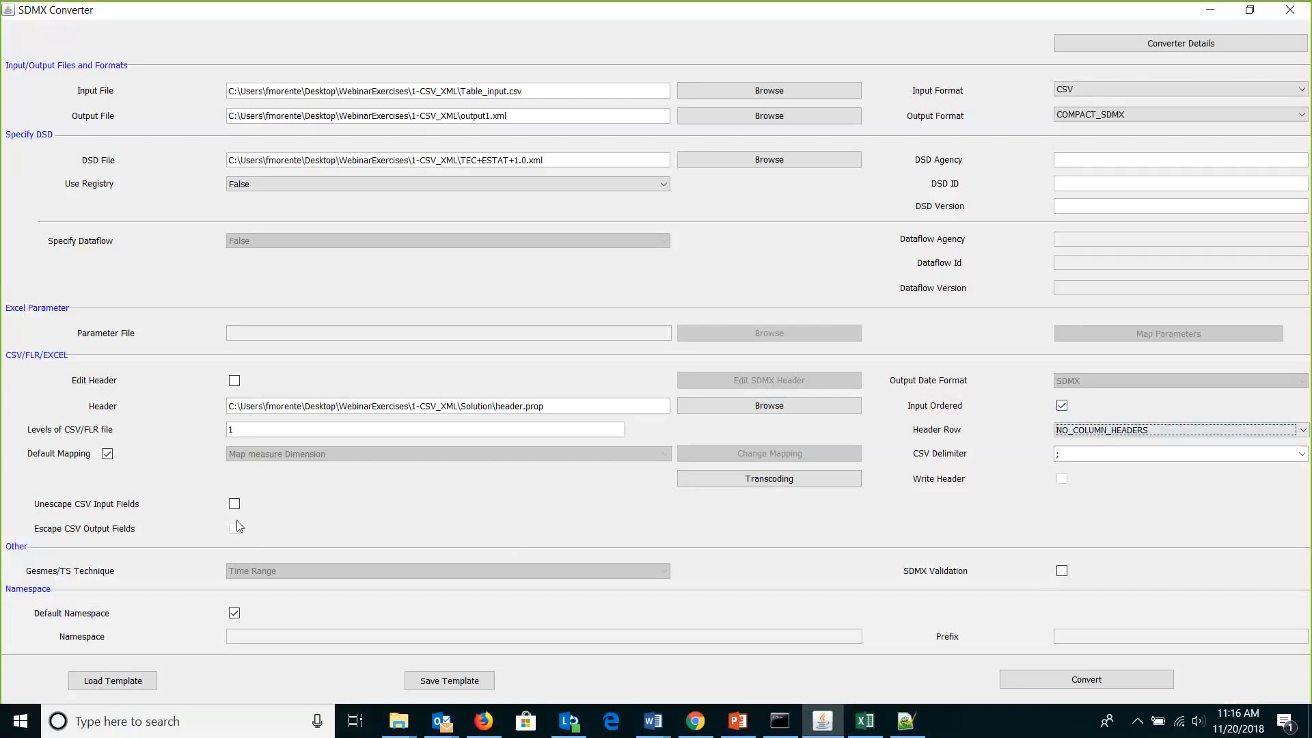
{"action": "left_click", "coordinate": [865, 721]}
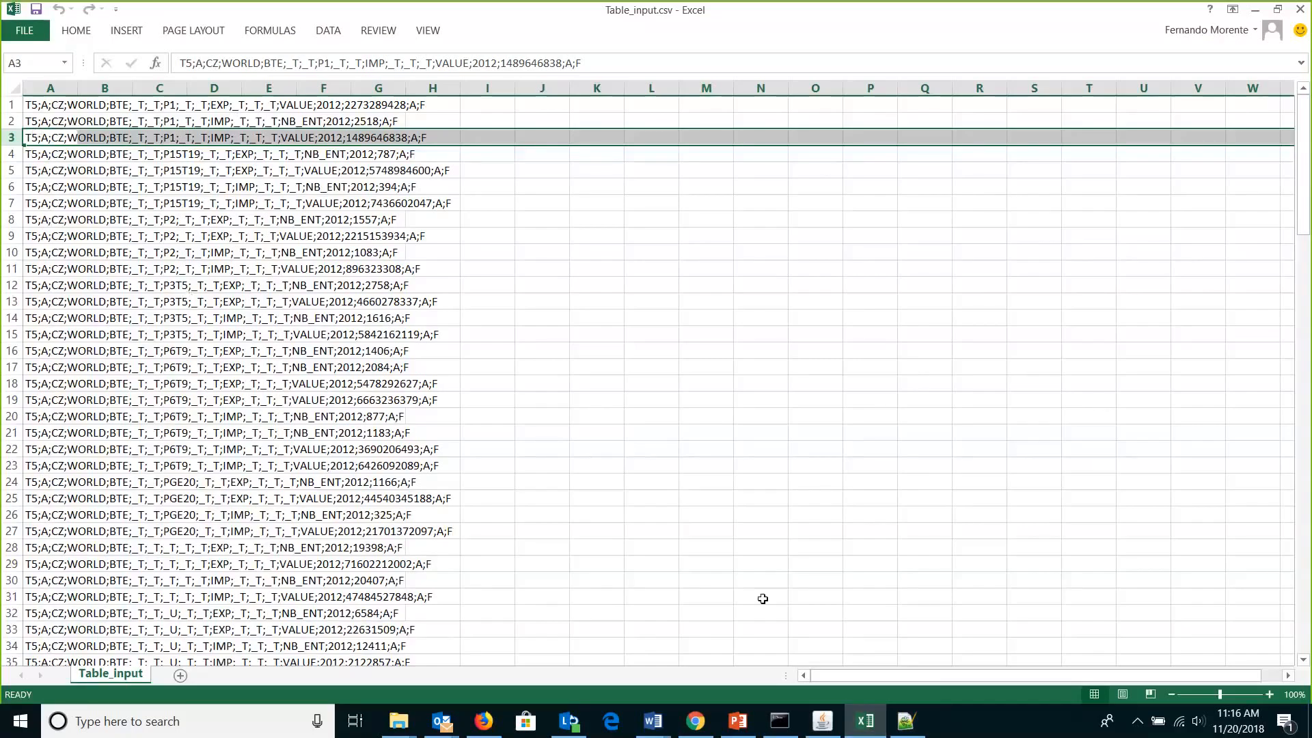
{"action": "left_click", "coordinate": [866, 727]}
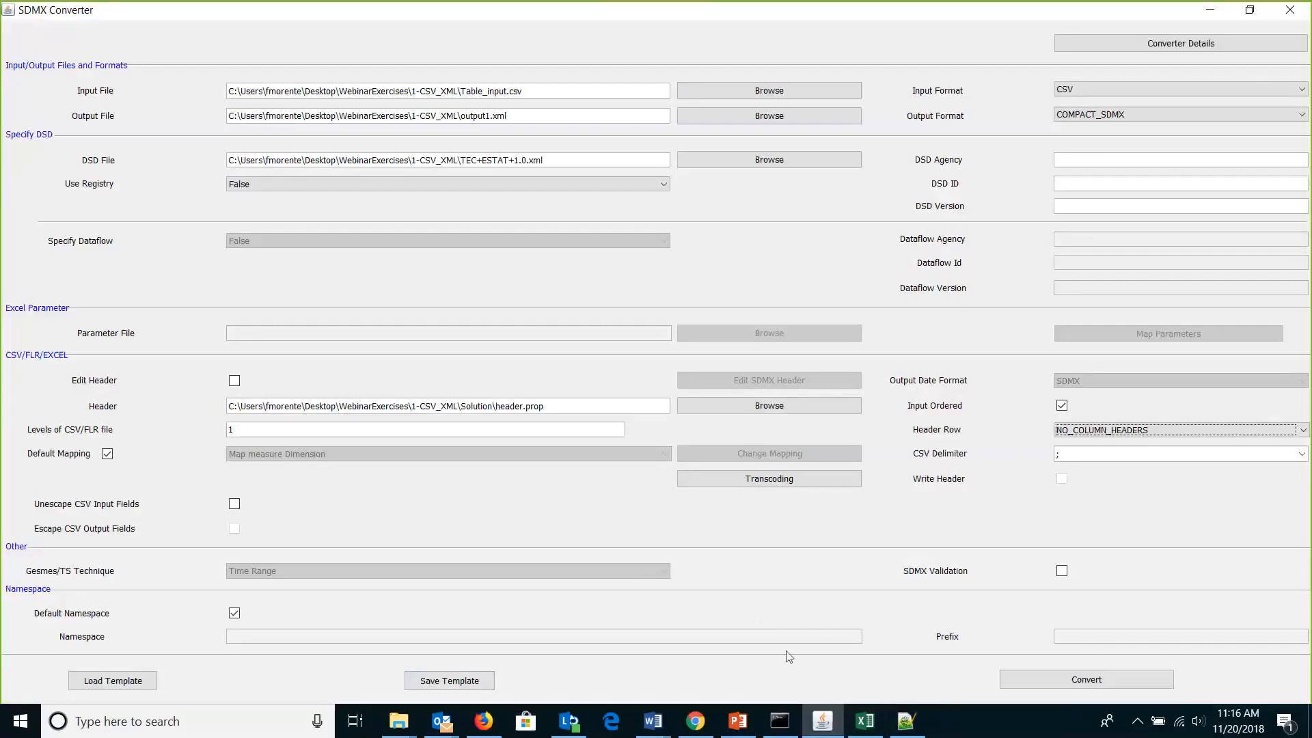
Enable SDMX Validation with the default namespace kept, run the conversion to output1.xml, and dismiss the resulting message
{"action": "left_click", "coordinate": [235, 613]}
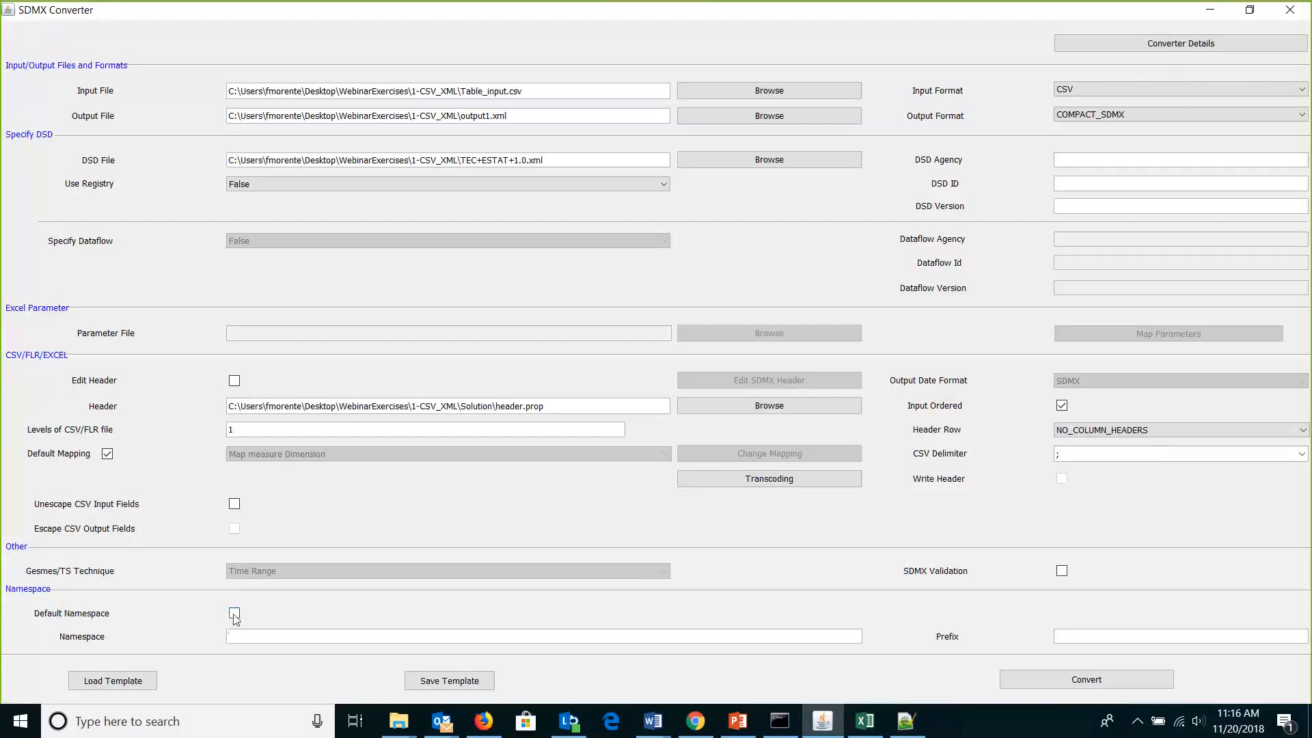
{"action": "left_click", "coordinate": [235, 613]}
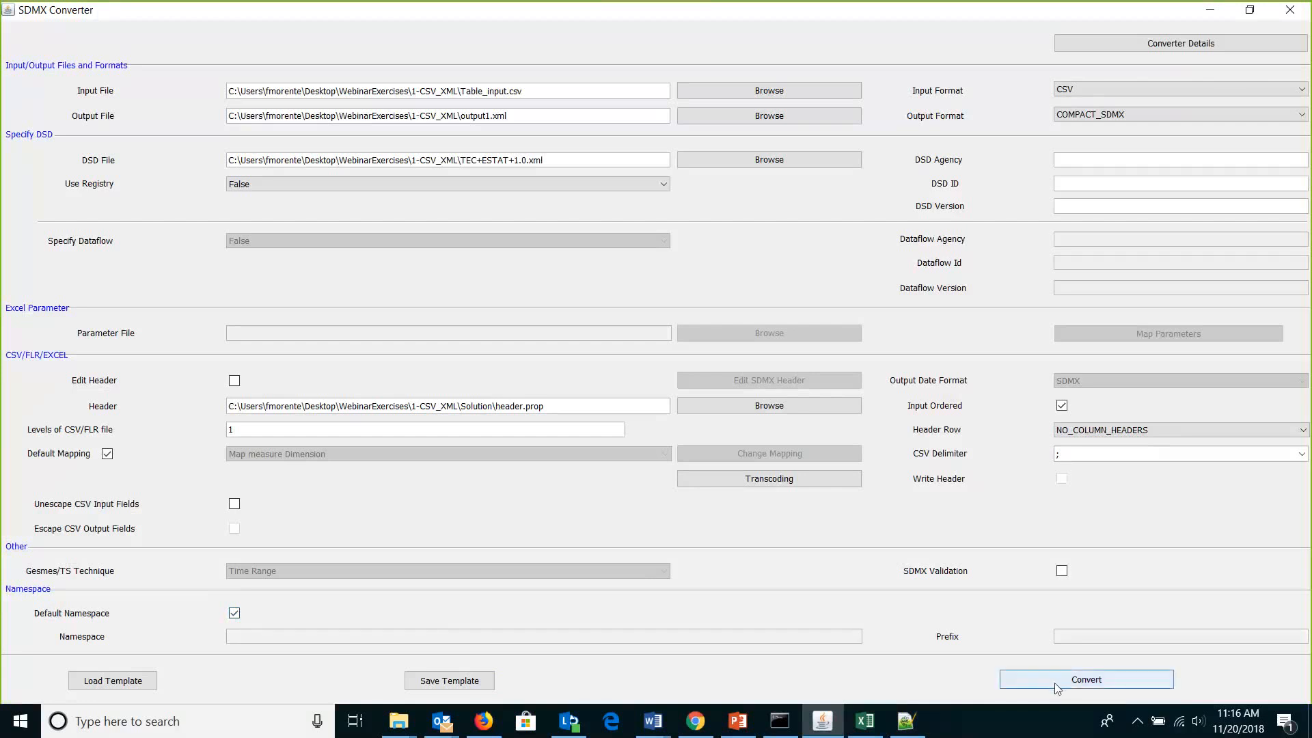
{"action": "left_click", "coordinate": [1062, 571]}
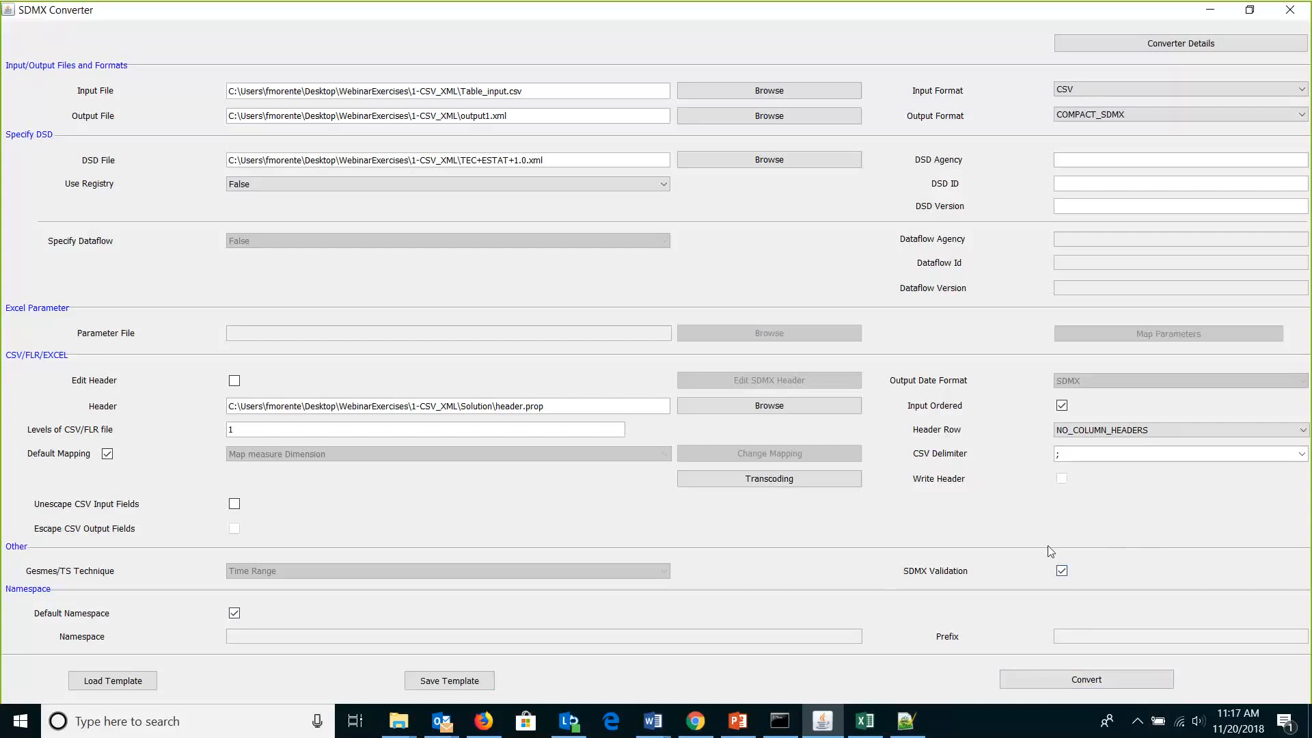
{"action": "left_click", "coordinate": [1087, 686]}
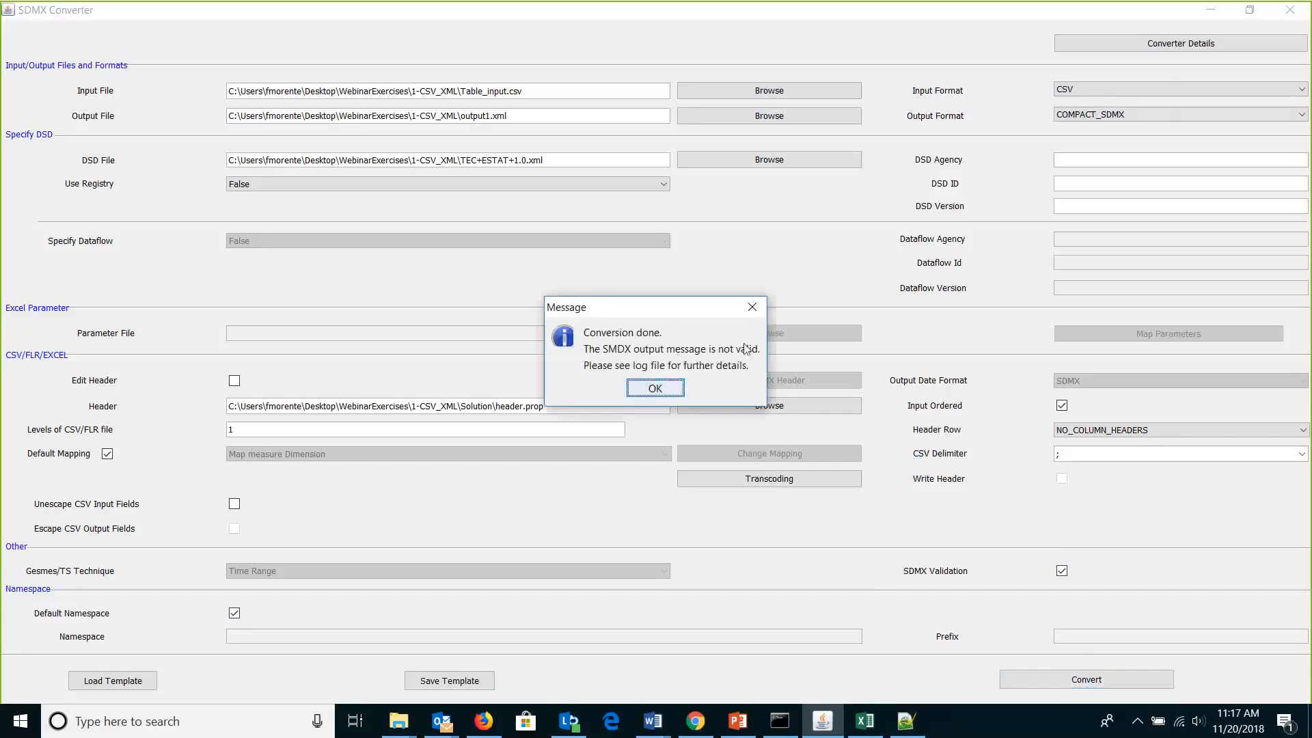
{"action": "left_click", "coordinate": [753, 307]}
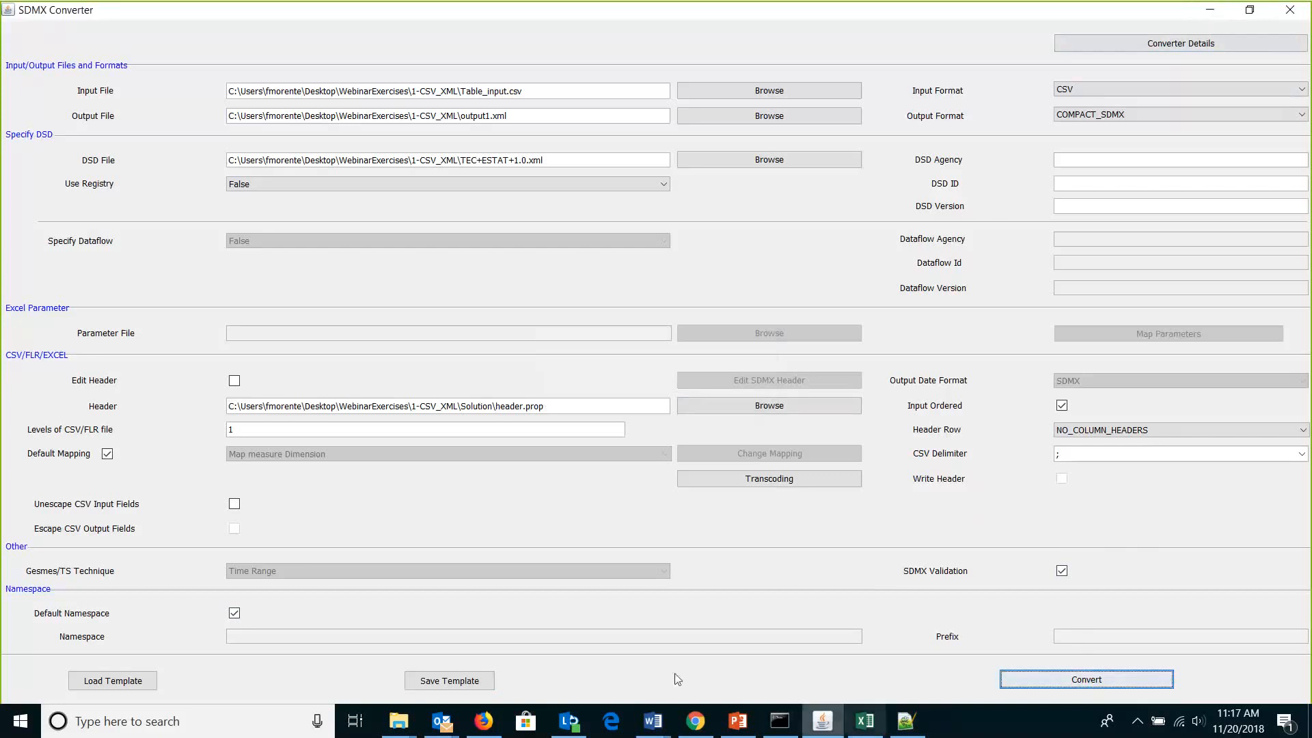
Switch to the 1-CSV_XML folder in File Explorer and open output1.xml in Notepad++
{"action": "left_click", "coordinate": [399, 721]}
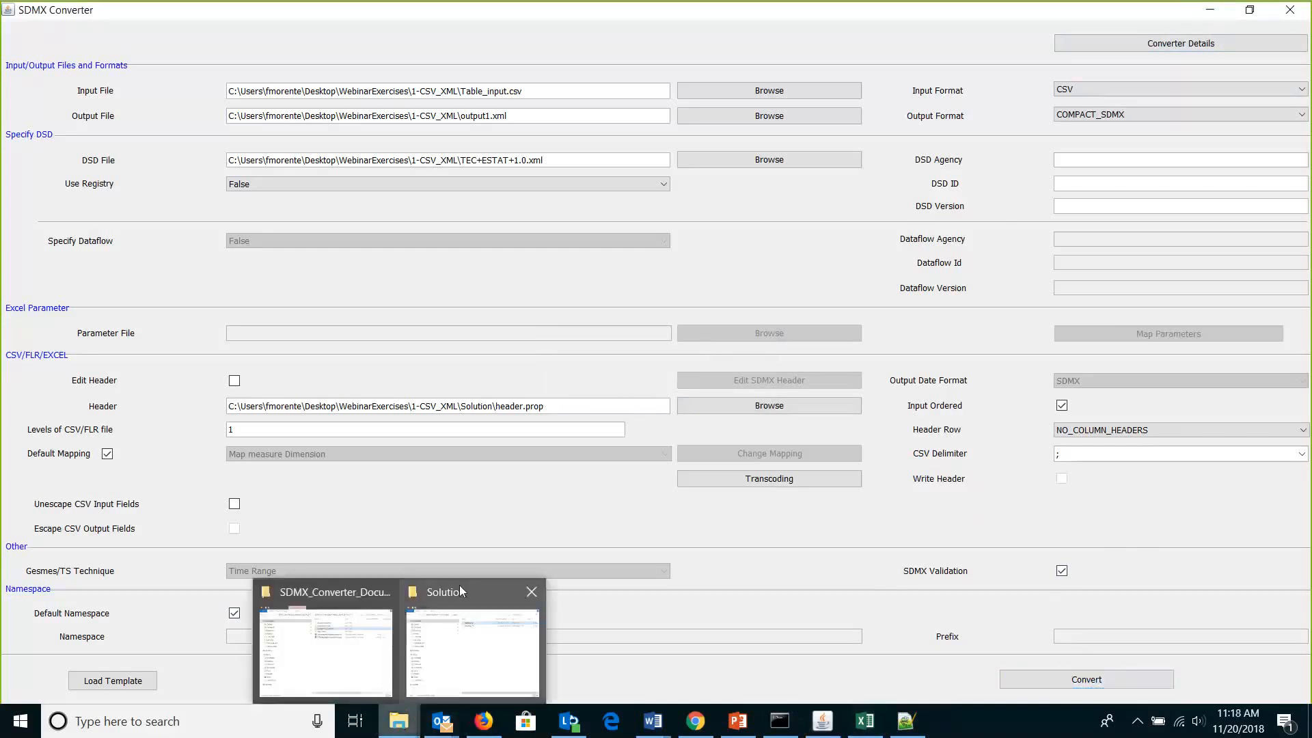
{"action": "left_click", "coordinate": [326, 639]}
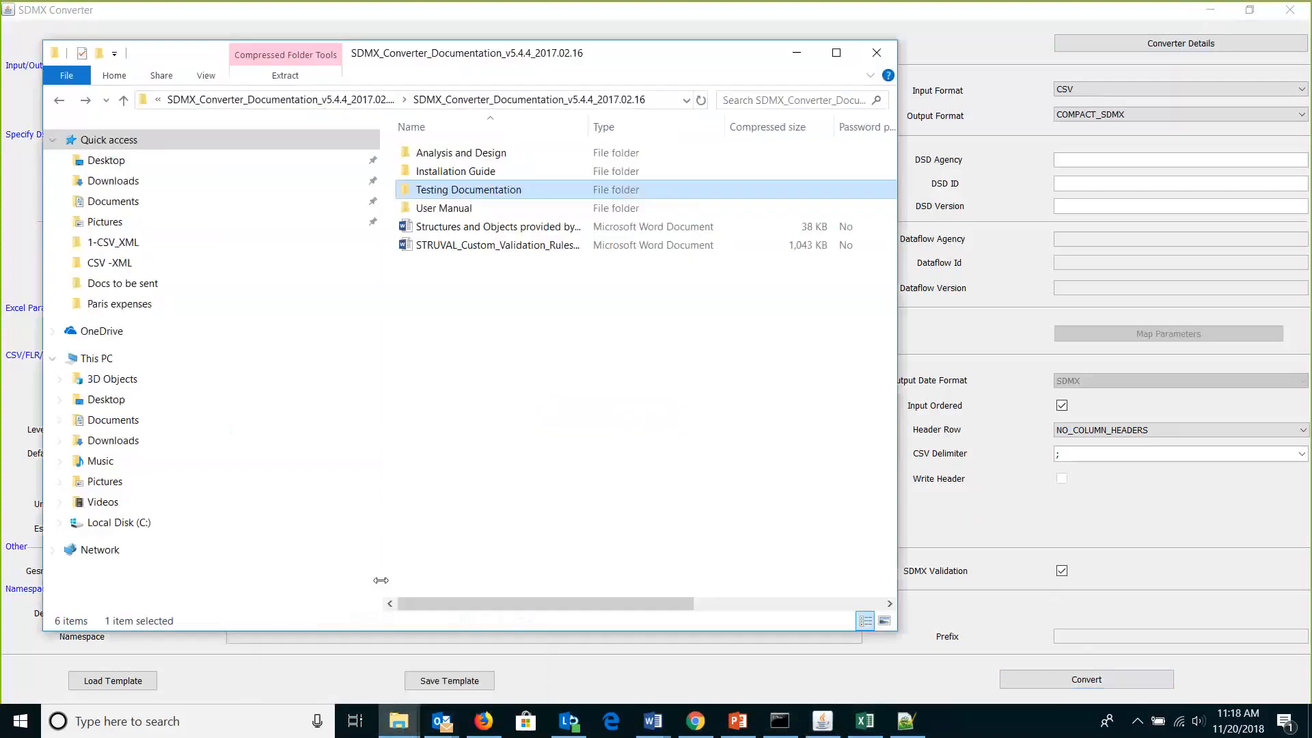
{"action": "left_click", "coordinate": [797, 53]}
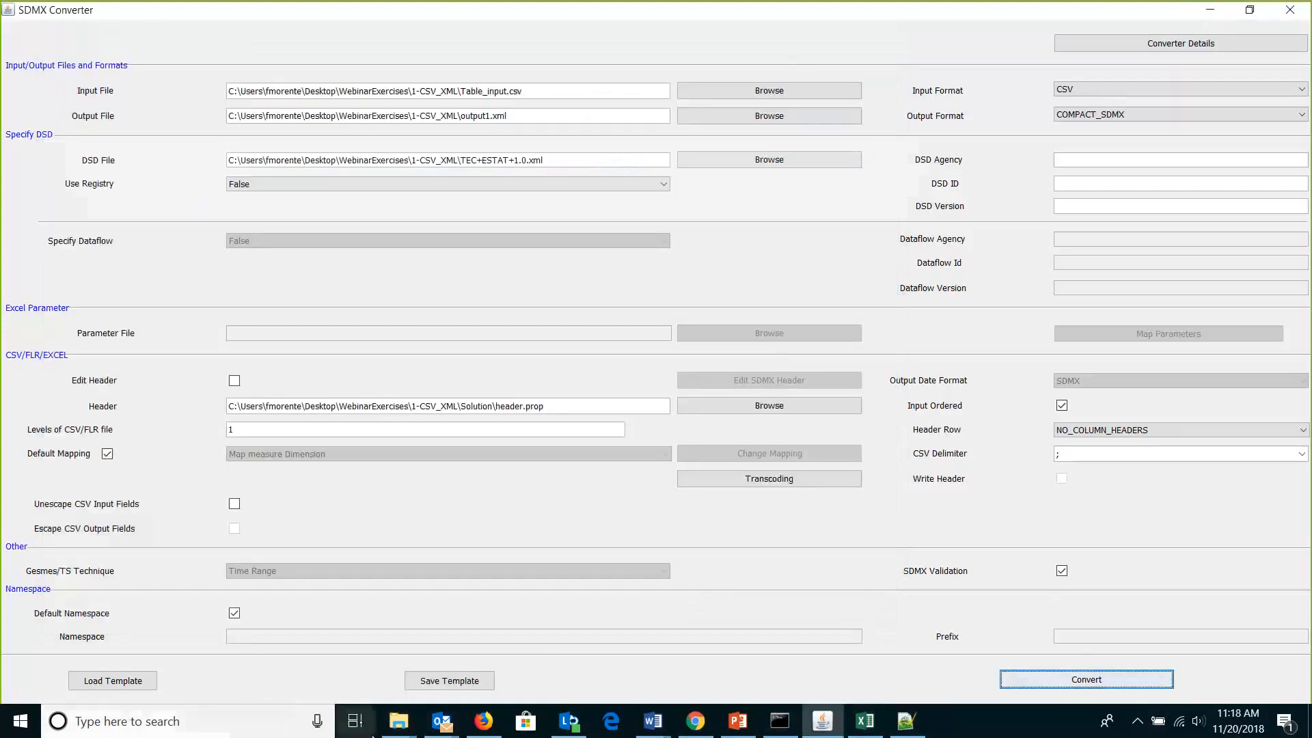
{"action": "left_click", "coordinate": [398, 721]}
{"action": "left_click", "coordinate": [470, 592]}
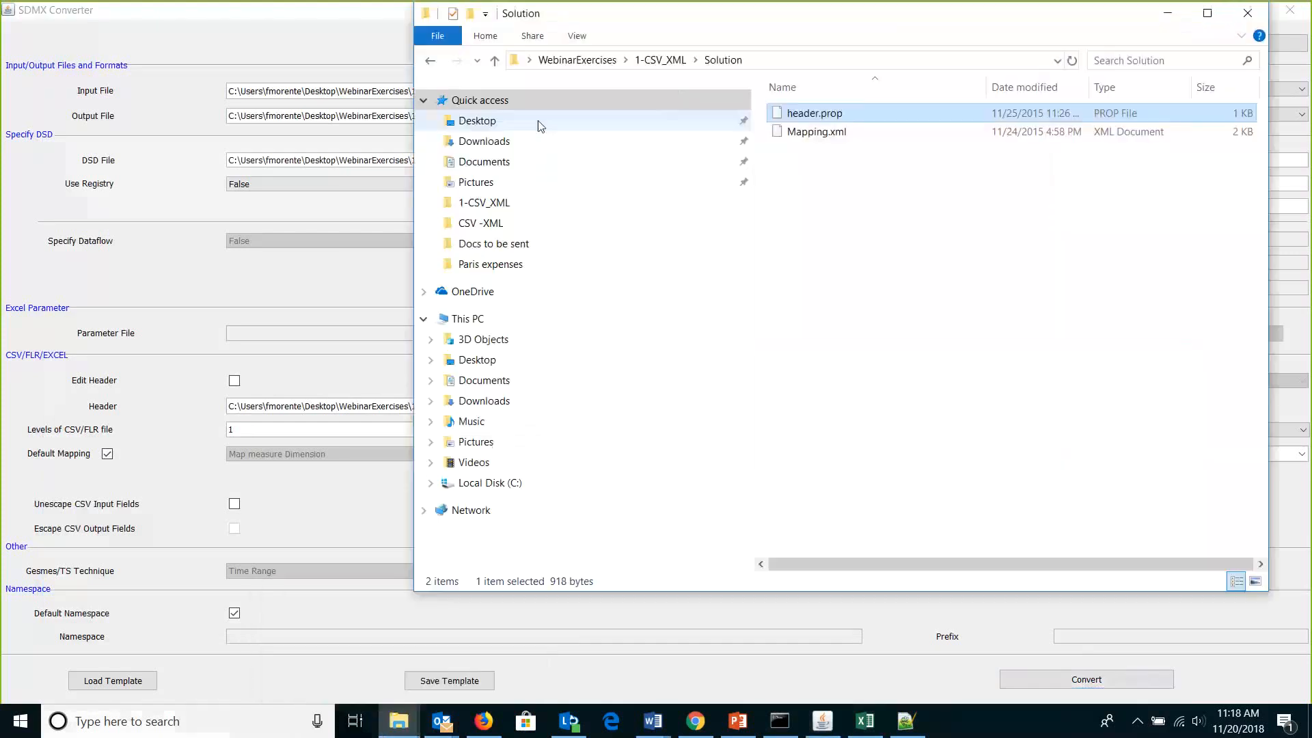
{"action": "left_click", "coordinate": [494, 59]}
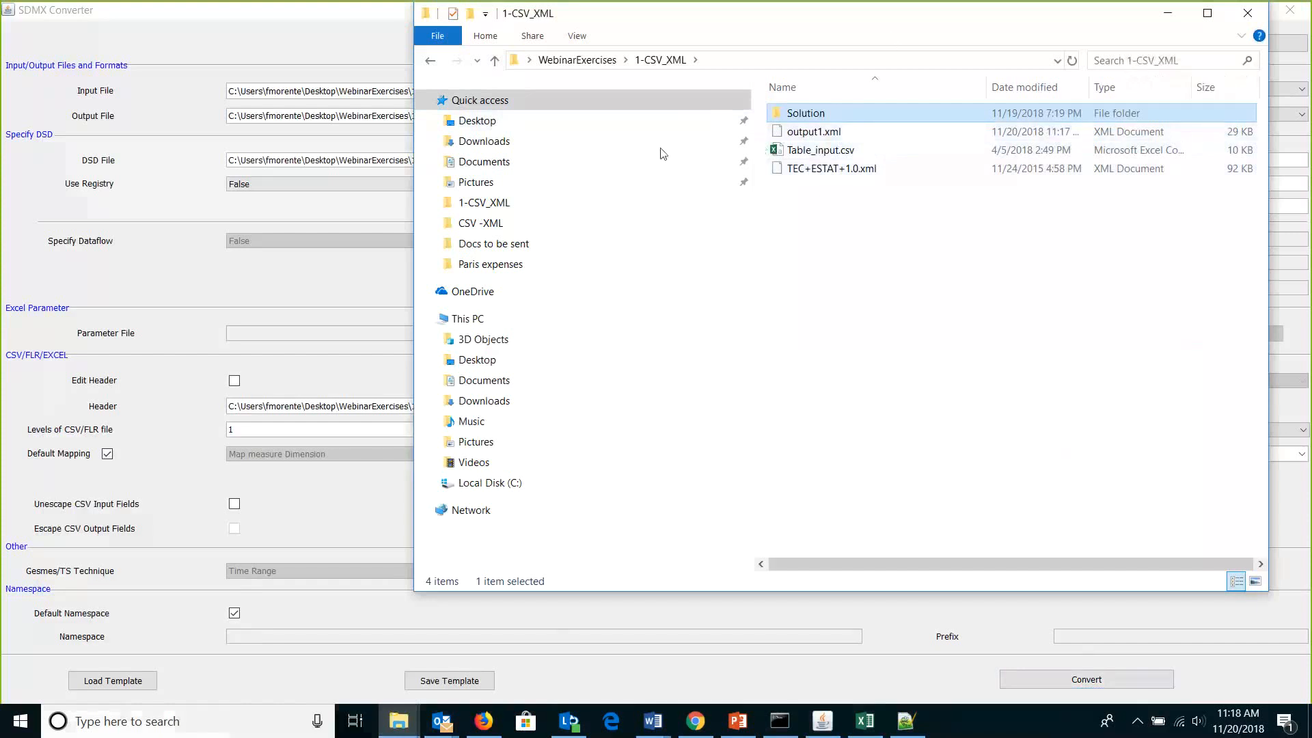
{"action": "left_click_drag", "start_coordinate": [717, 13], "coordinate": [486, 141]}
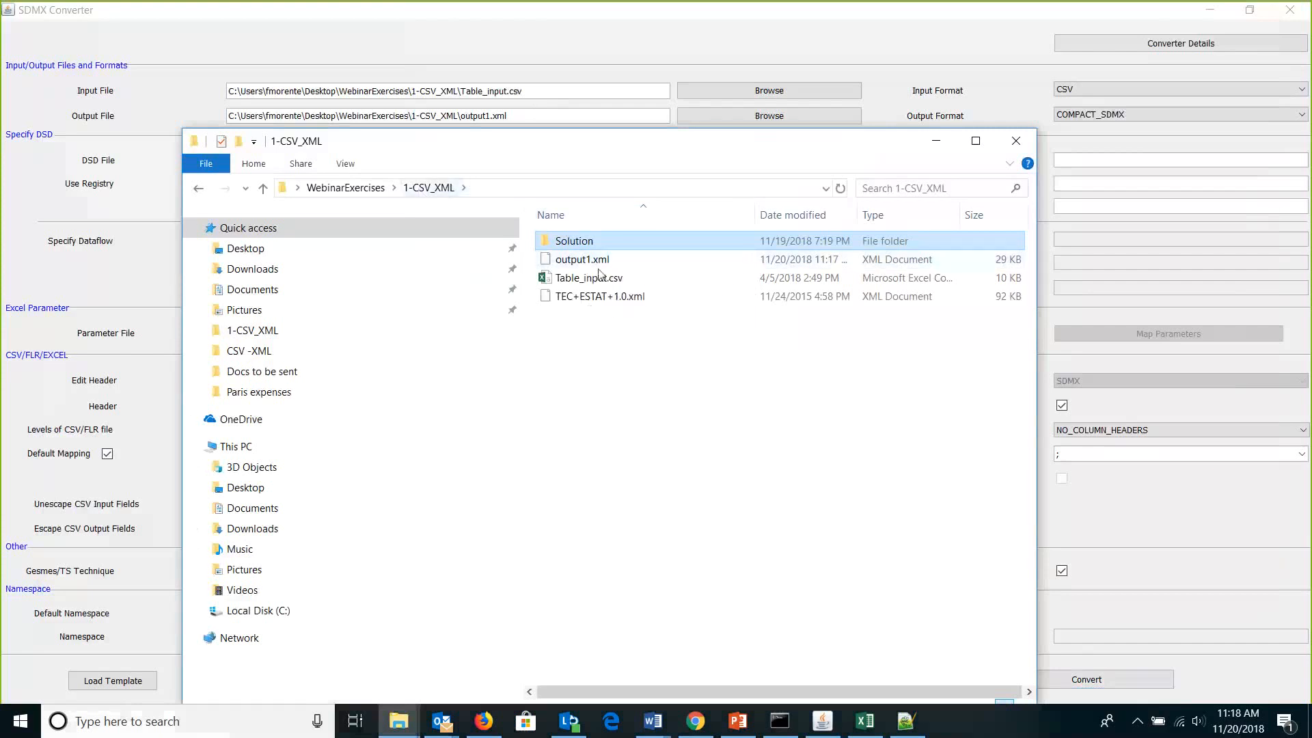
{"action": "right_click", "coordinate": [596, 259]}
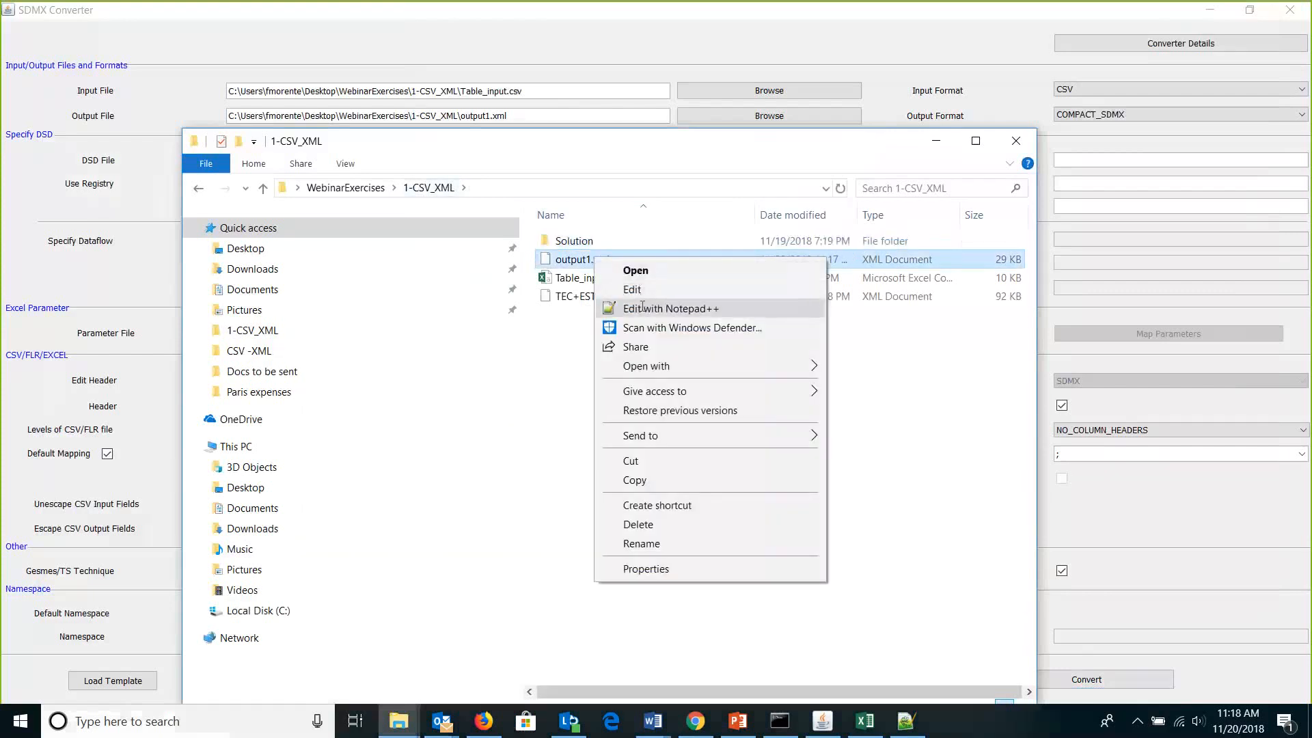
{"action": "left_click", "coordinate": [643, 308]}
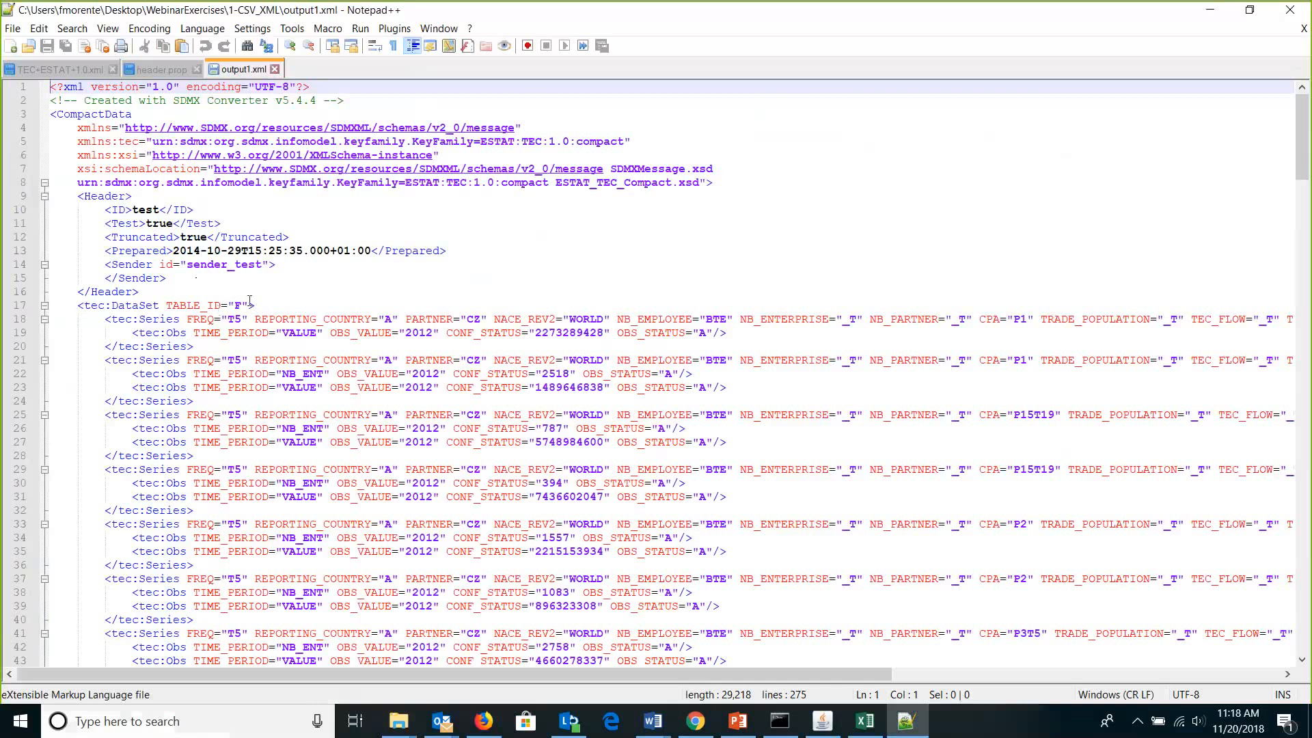
Examine the TABLE_ID and FREQ values in output1.xml against the CL_SDMX_FREQ codes in TEC+ESTAT+1.0.xml
{"action": "left_click_drag", "start_coordinate": [89, 305], "coordinate": [290, 304]}
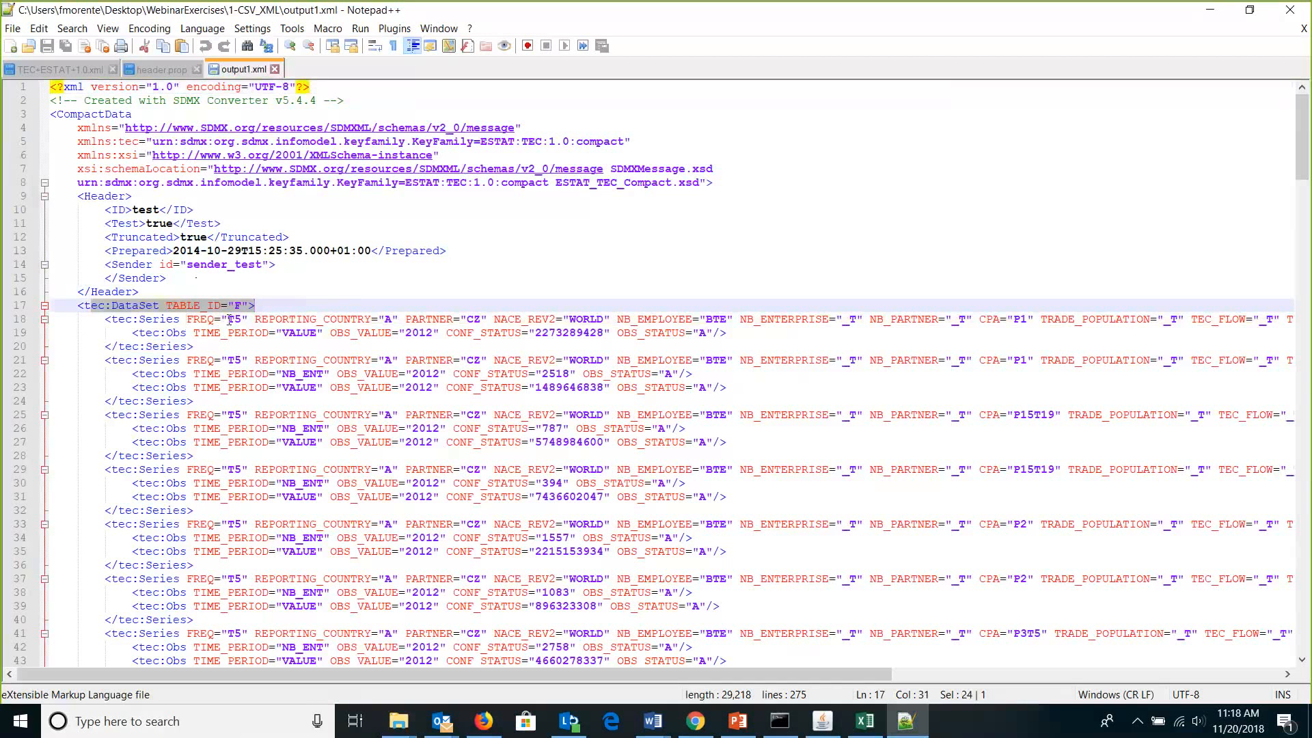
{"action": "left_click_drag", "start_coordinate": [229, 321], "coordinate": [244, 324]}
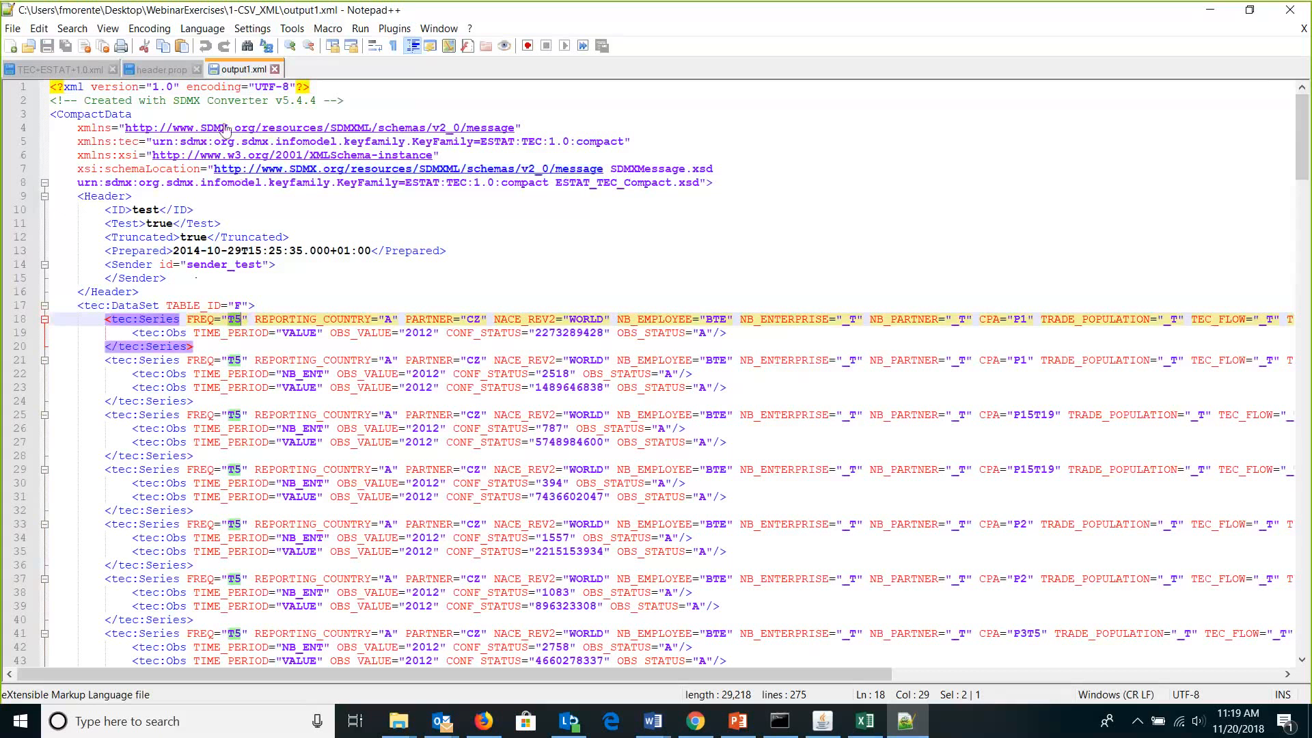
{"action": "left_click", "coordinate": [71, 71]}
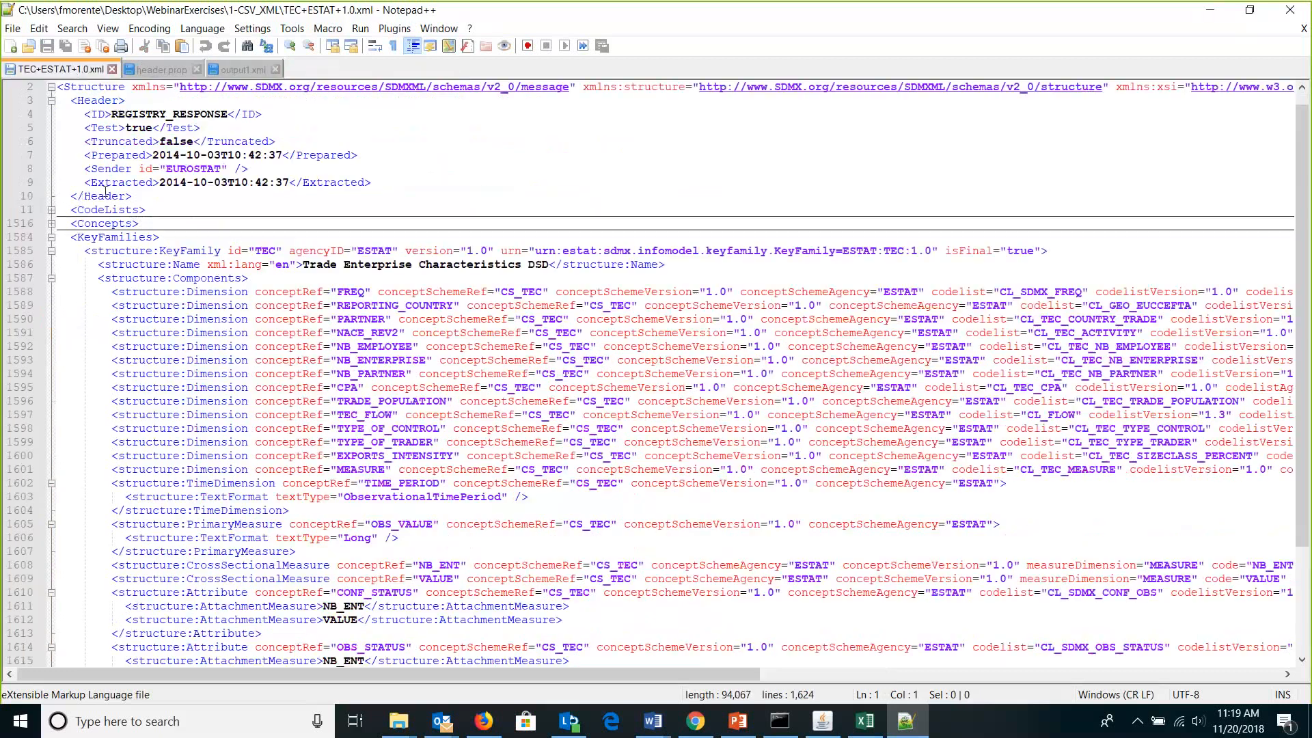
{"action": "left_click", "coordinate": [50, 211]}
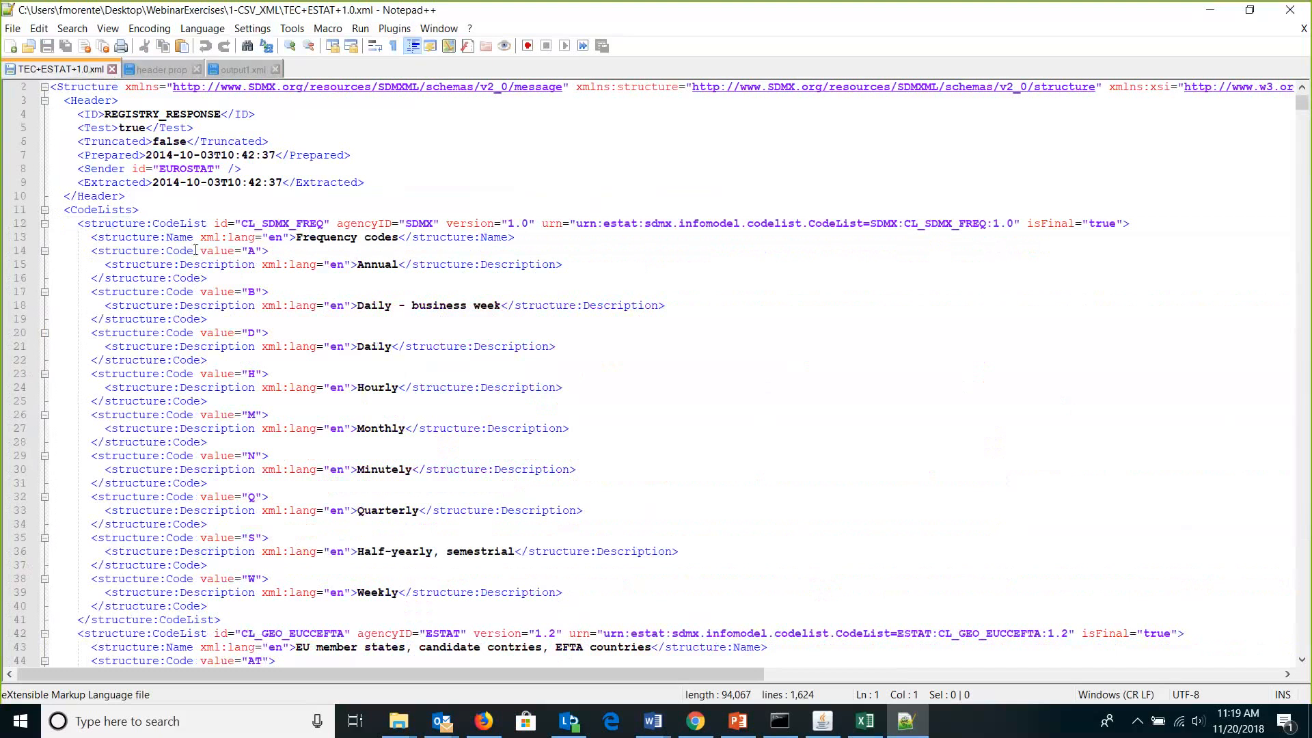
{"action": "left_click_drag", "start_coordinate": [92, 251], "coordinate": [423, 580]}
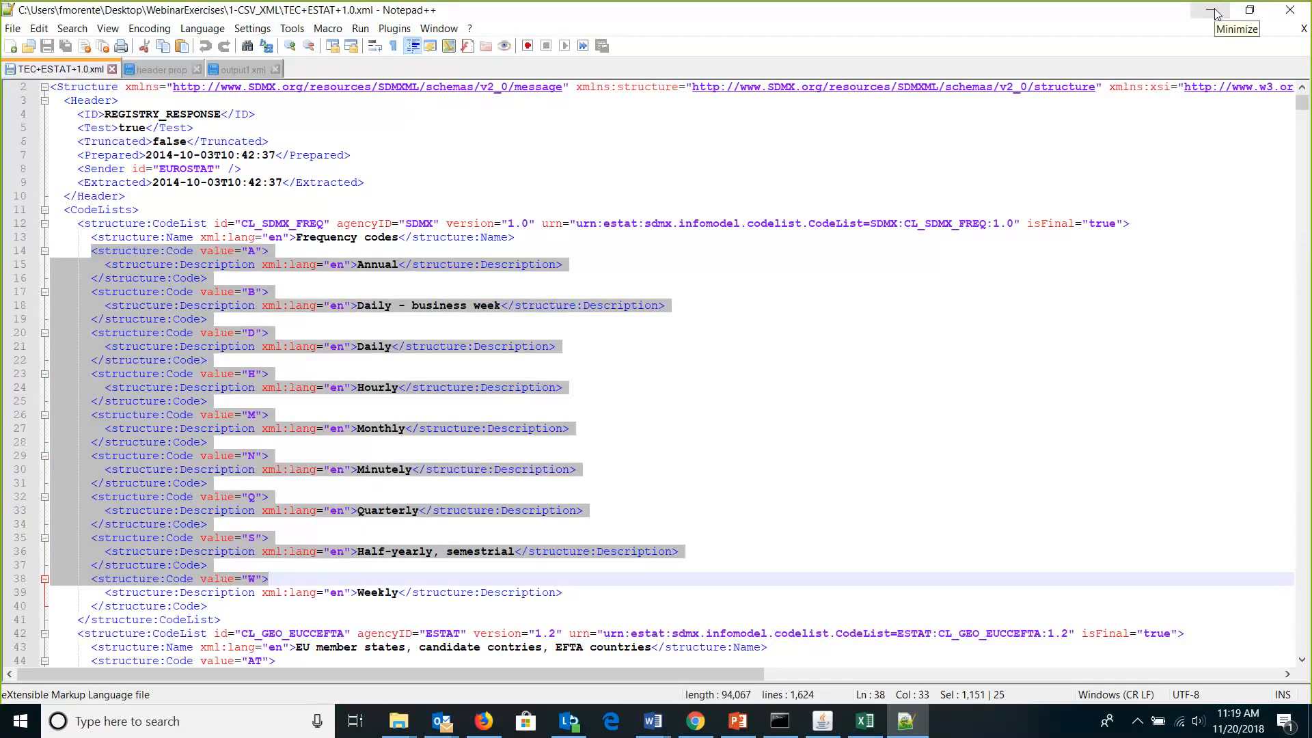
Compare the leading fields of Table_input.csv in a restored-down Excel window with the FREQ value in output1.xml, and minimize Notepad++
{"action": "left_click", "coordinate": [864, 722]}
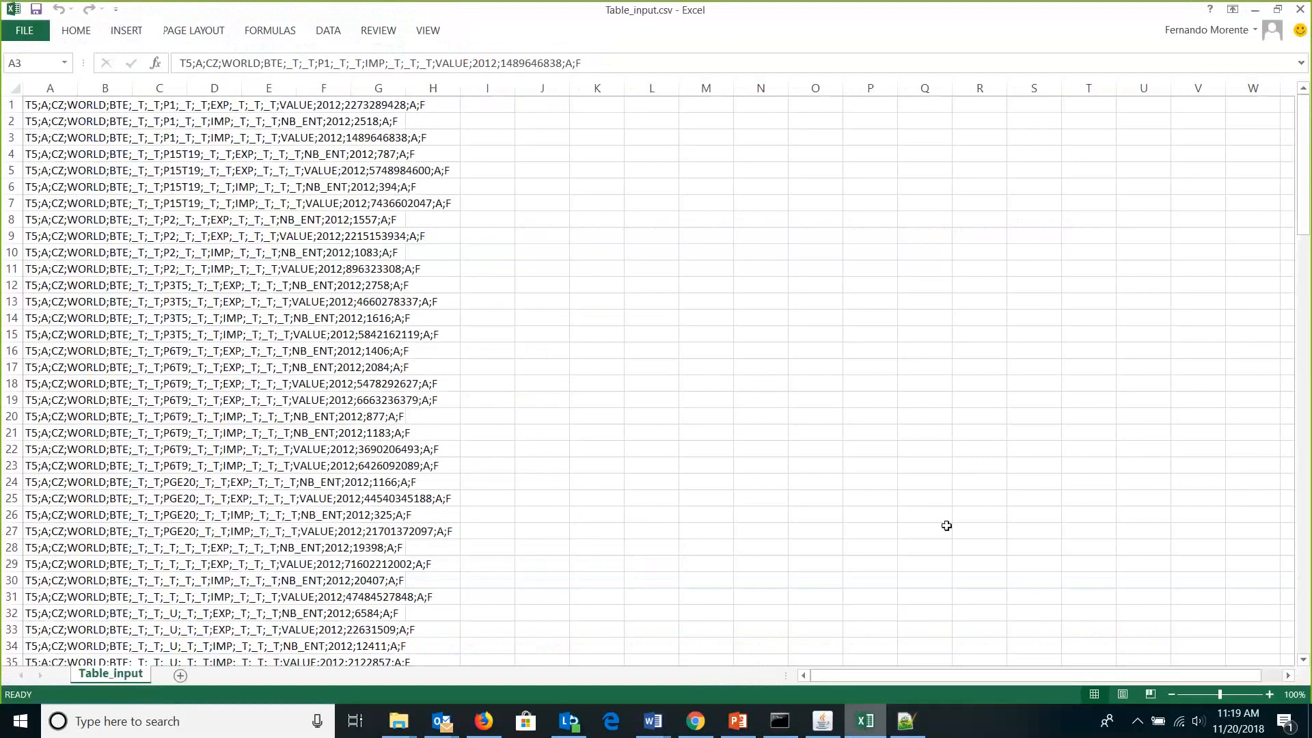
{"action": "left_click", "coordinate": [1275, 10]}
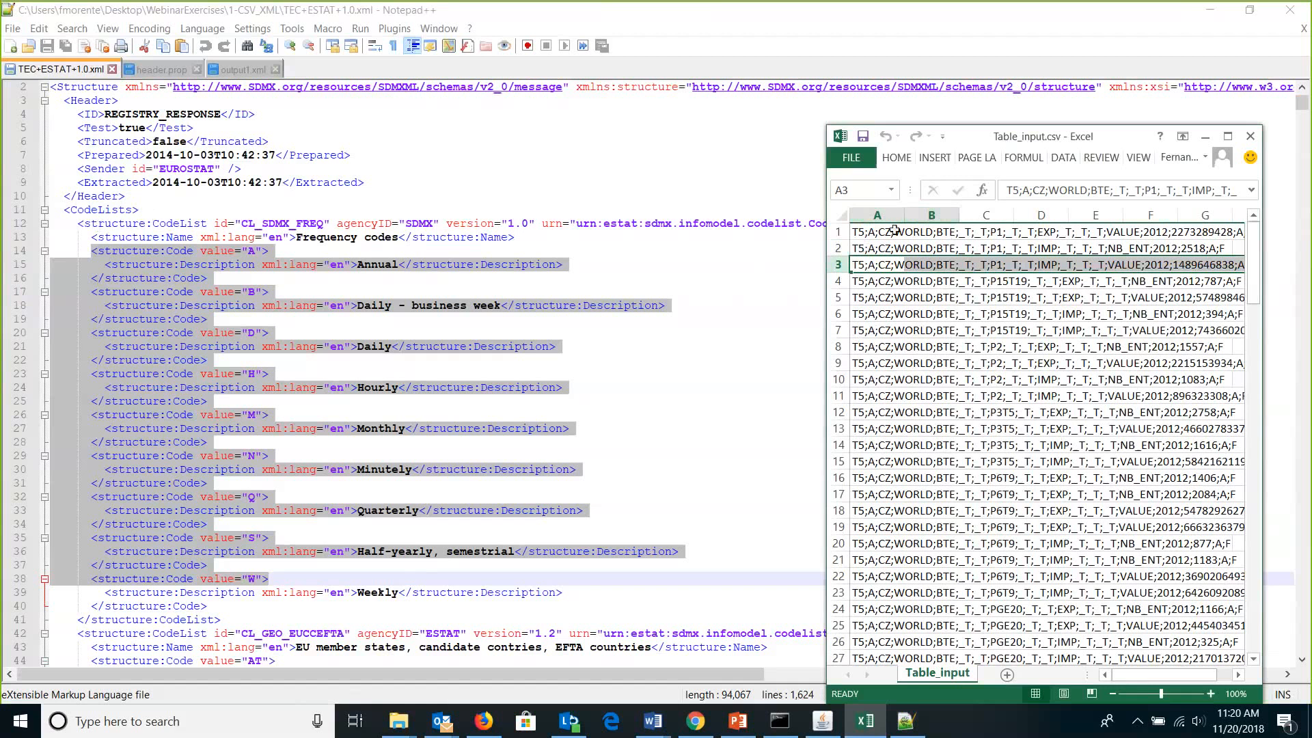
{"action": "left_click", "coordinate": [235, 70]}
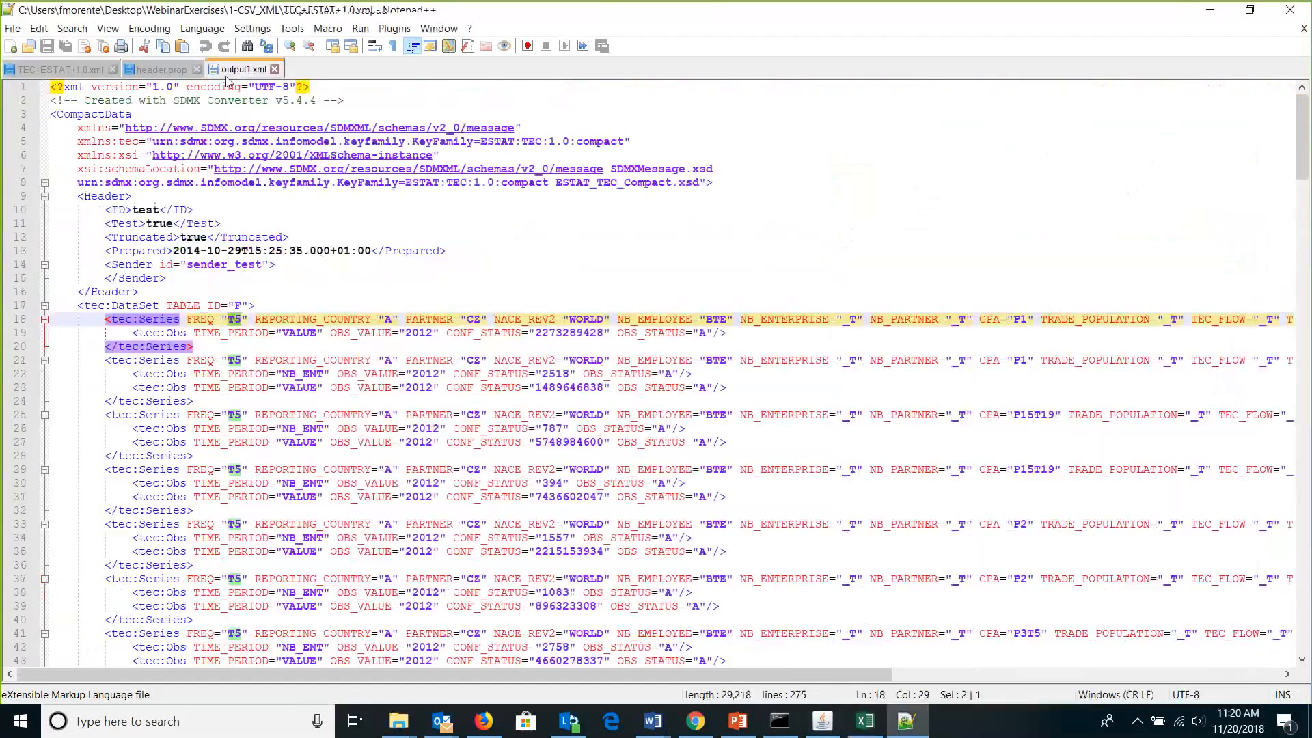
{"action": "double_click", "coordinate": [236, 320]}
{"action": "left_click", "coordinate": [909, 723]}
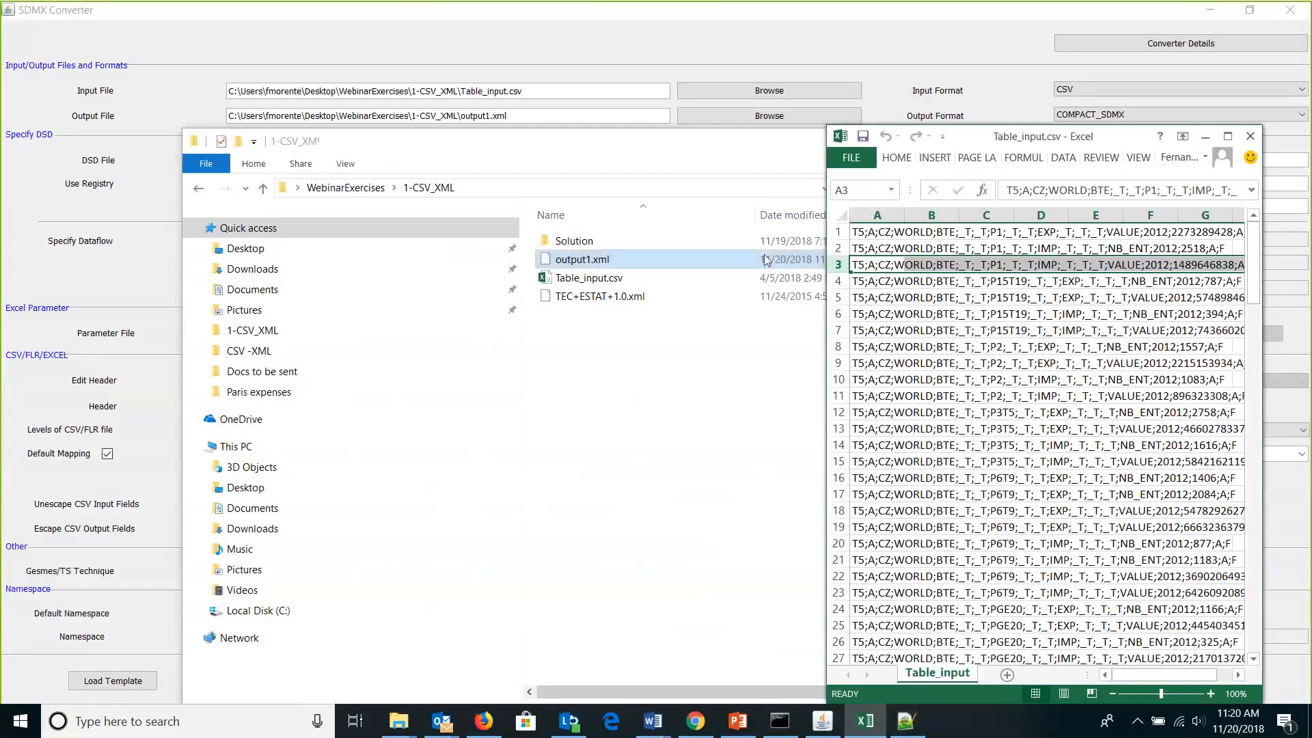
Minimize Excel and File Explorer, and turn off Default Mapping in SDMX Converter
{"action": "left_click", "coordinate": [1208, 140]}
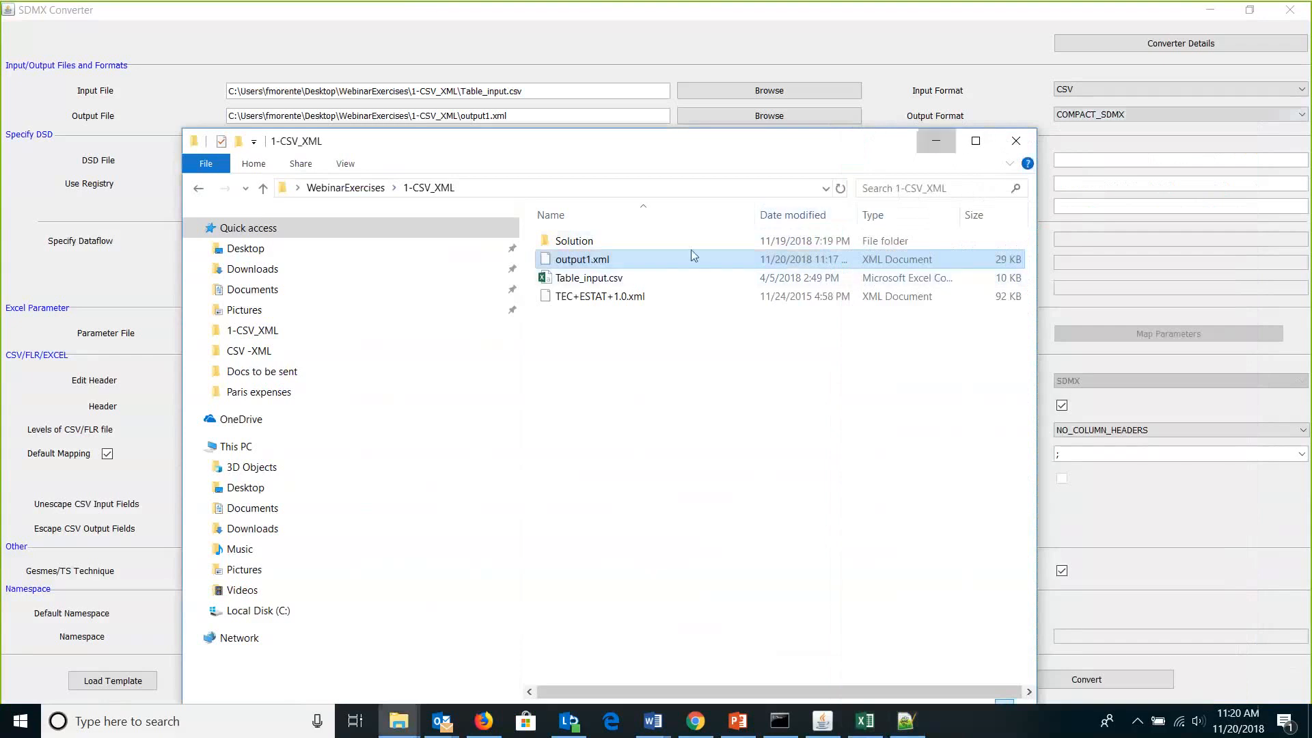
{"action": "left_click", "coordinate": [946, 142]}
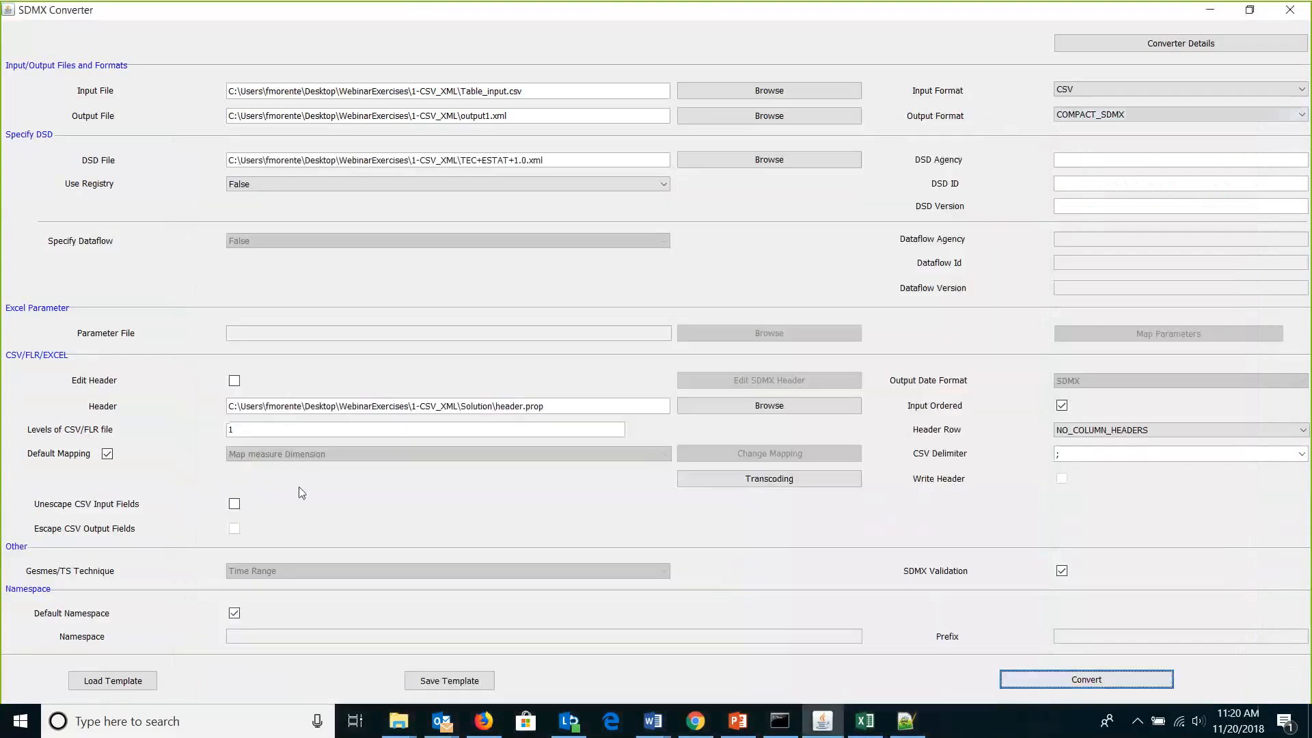
{"action": "left_click", "coordinate": [107, 454]}
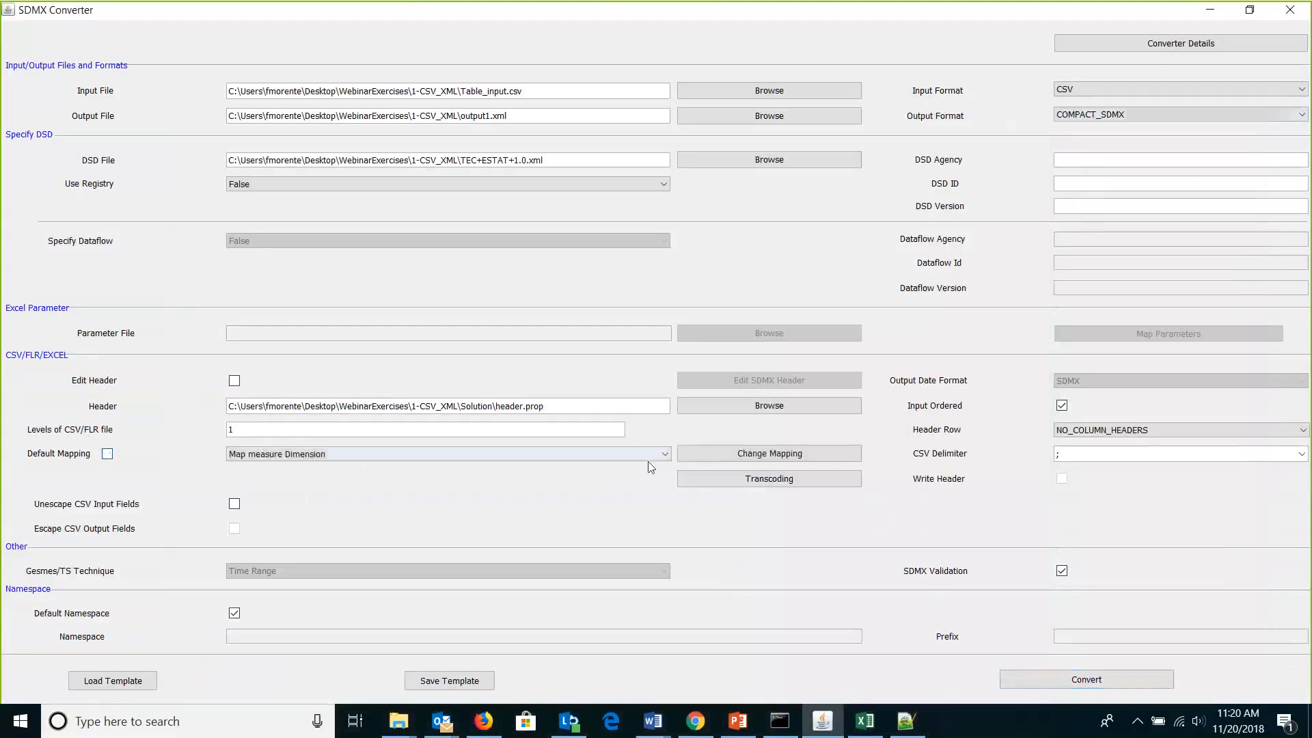
Open the column mapping for editing and enlarge its dialog until all components from FREQ to TABLE_ID fit
{"action": "left_click", "coordinate": [756, 460]}
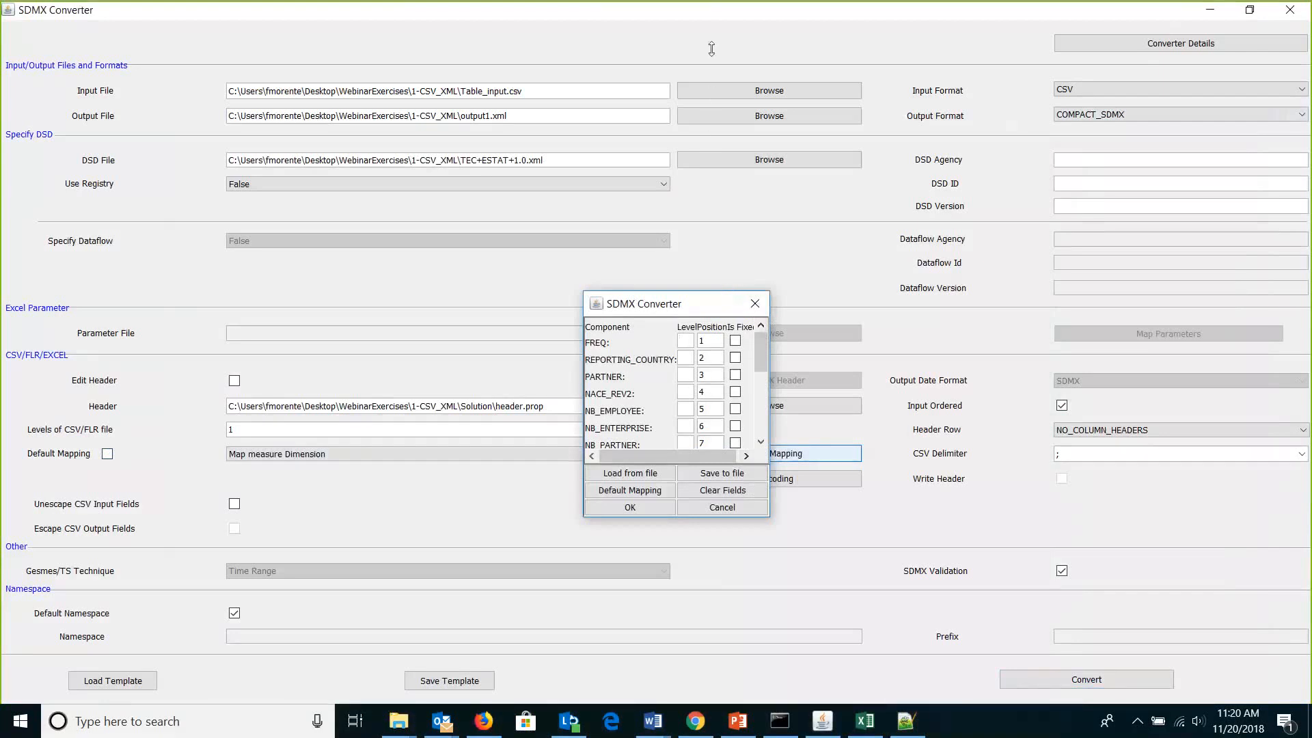
{"action": "left_click_drag", "start_coordinate": [740, 291], "coordinate": [741, 47]}
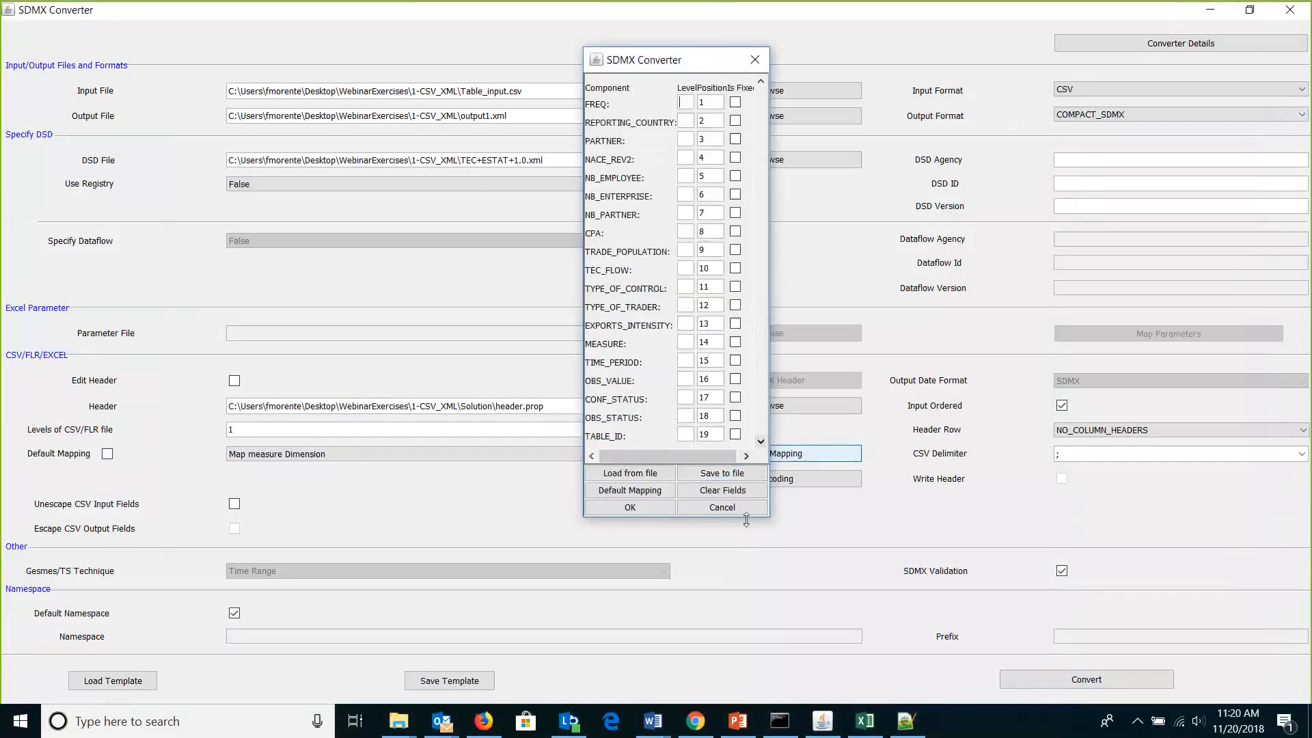
{"action": "left_click_drag", "start_coordinate": [745, 518], "coordinate": [748, 601]}
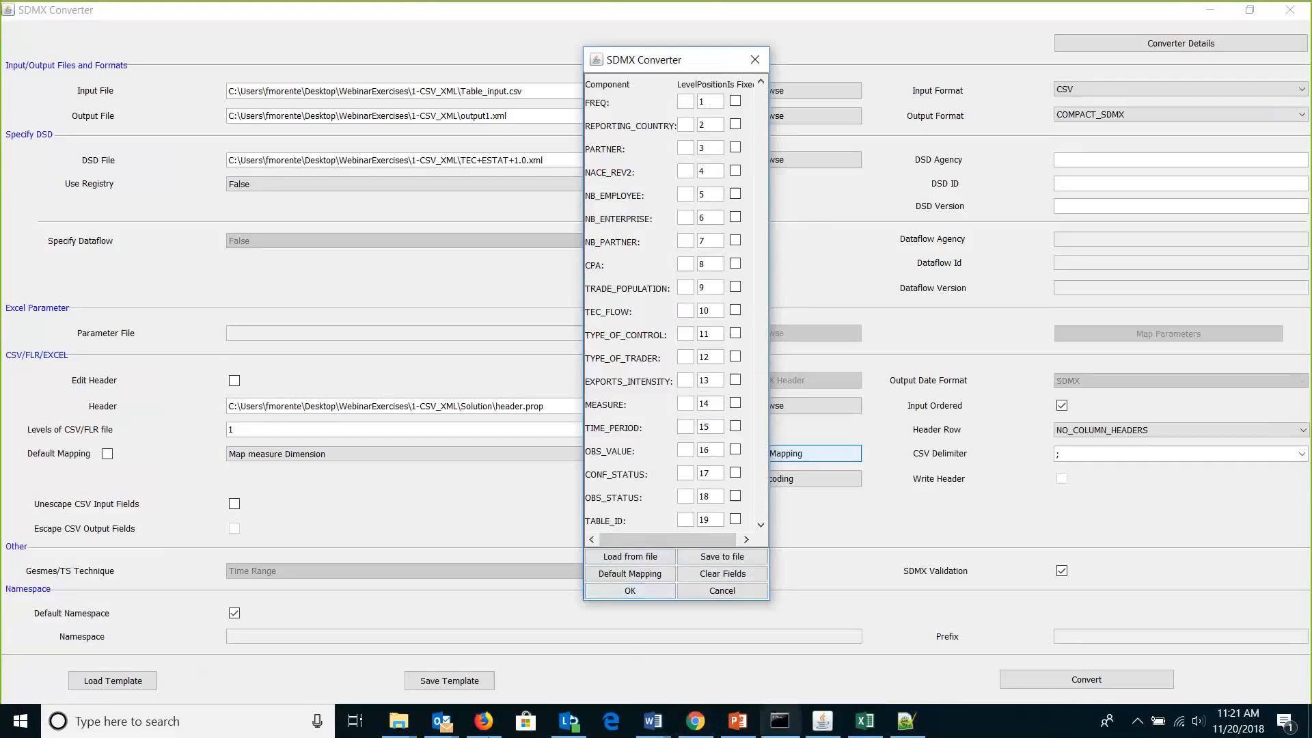
Switch to the 1-CSV_XML folder in File Explorer and open Mapping.xml from its Solution subfolder in Notepad++
{"action": "mouse_move", "coordinate": [398, 721]}
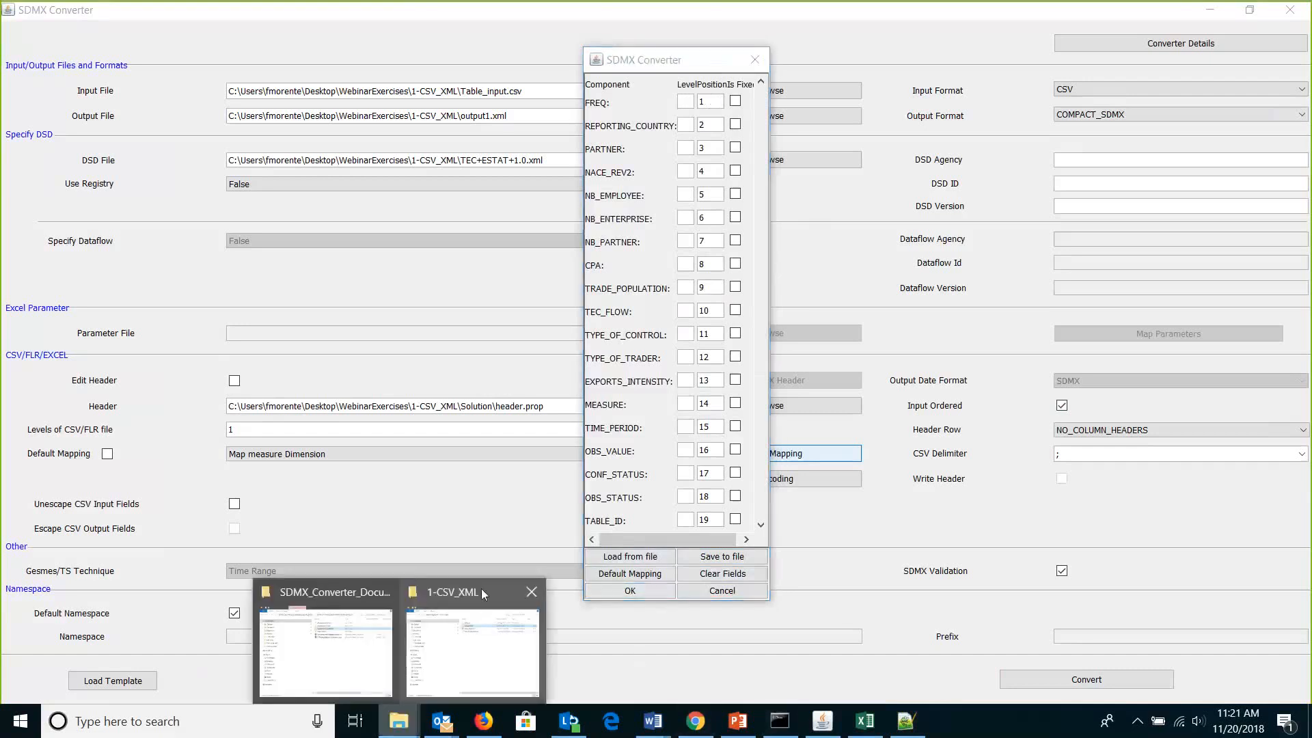
{"action": "left_click", "coordinate": [481, 592]}
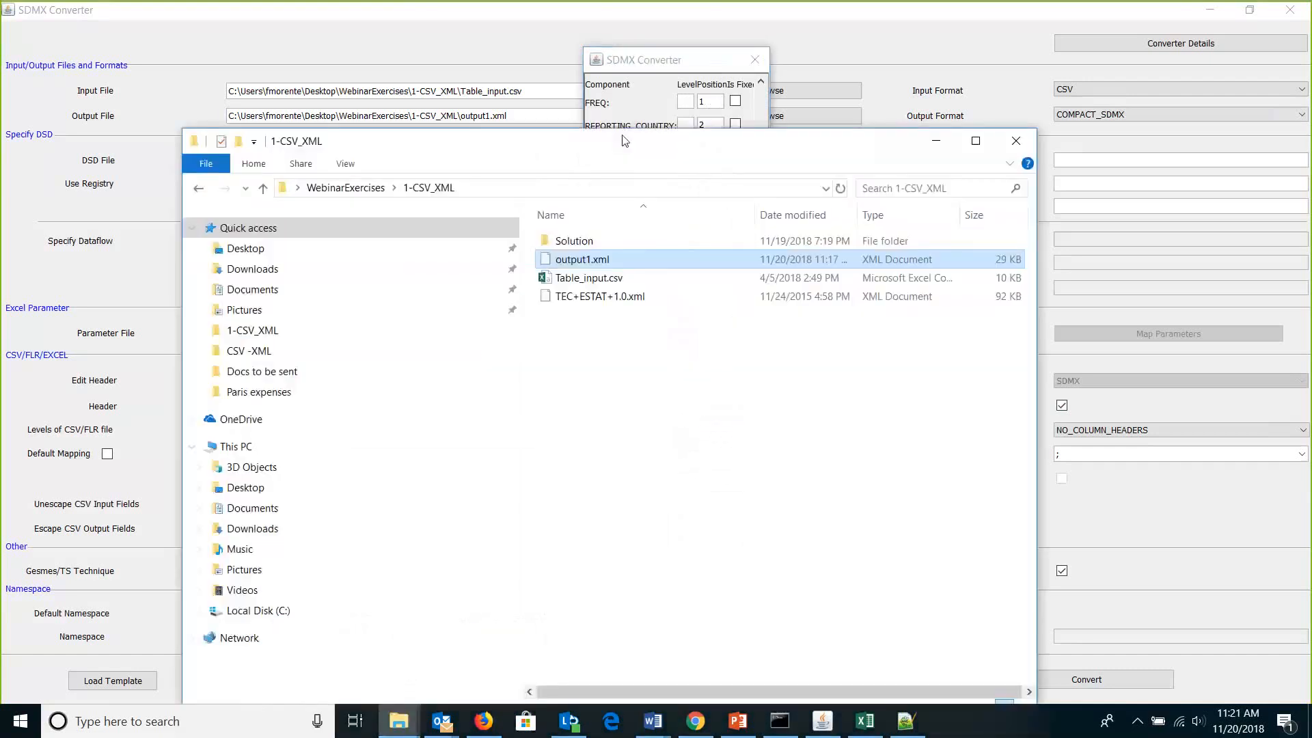
{"action": "double_click", "coordinate": [583, 241]}
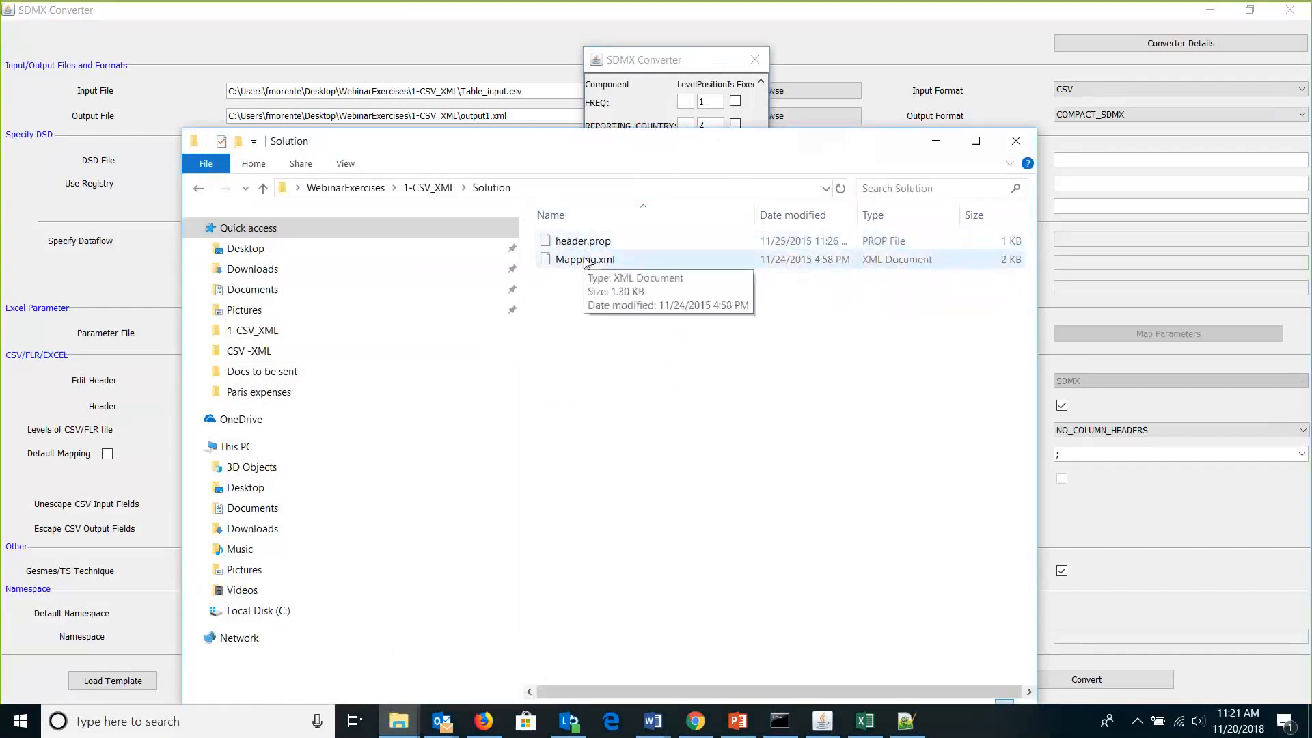
{"action": "right_click", "coordinate": [585, 261]}
{"action": "left_click", "coordinate": [652, 309]}
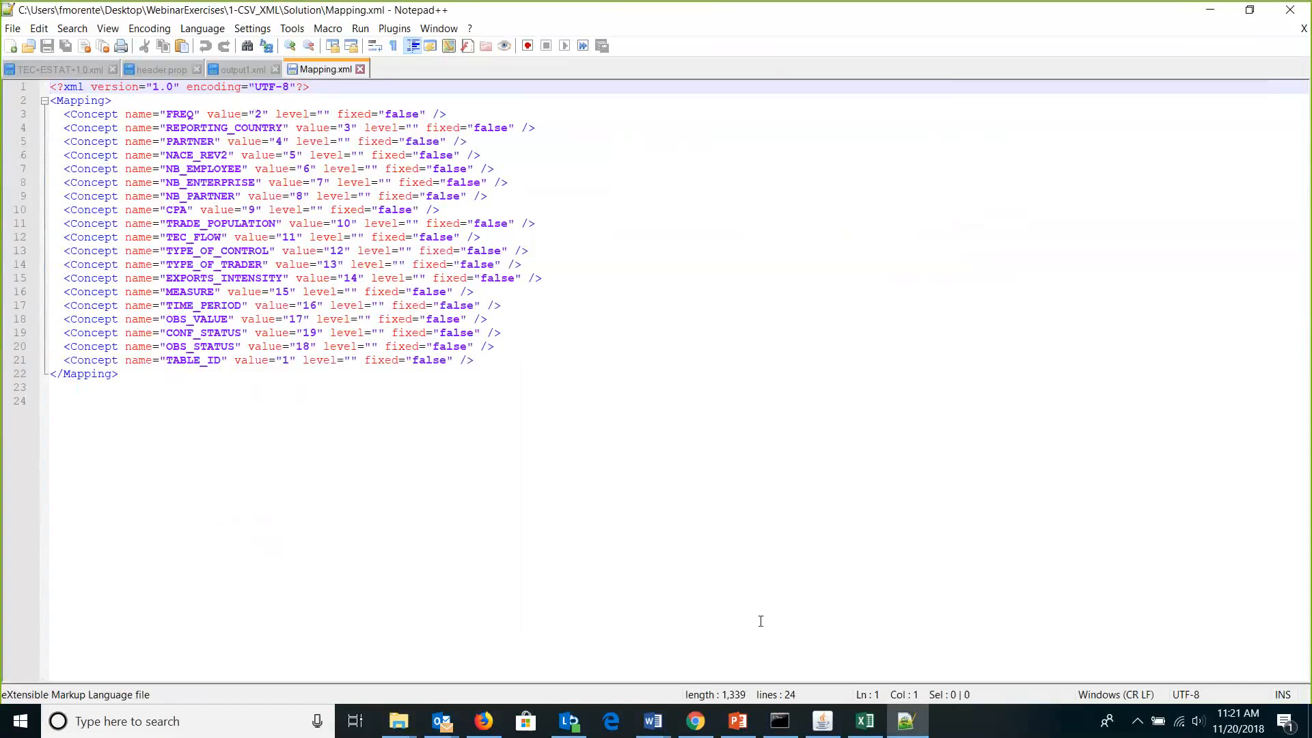
Compare the concept positions in Mapping.xml with the field order of Table_input.csv in Excel, and minimize both windows
{"action": "left_click", "coordinate": [866, 723]}
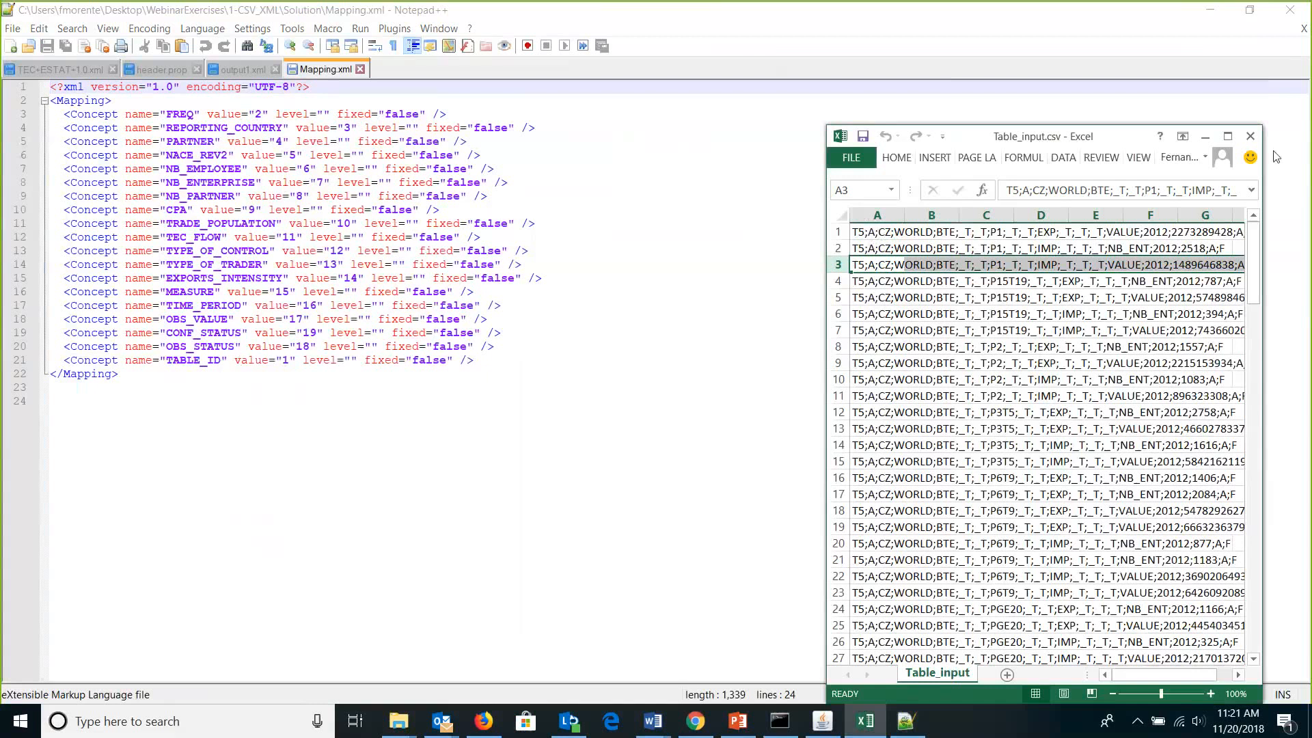
{"action": "left_click", "coordinate": [1206, 136]}
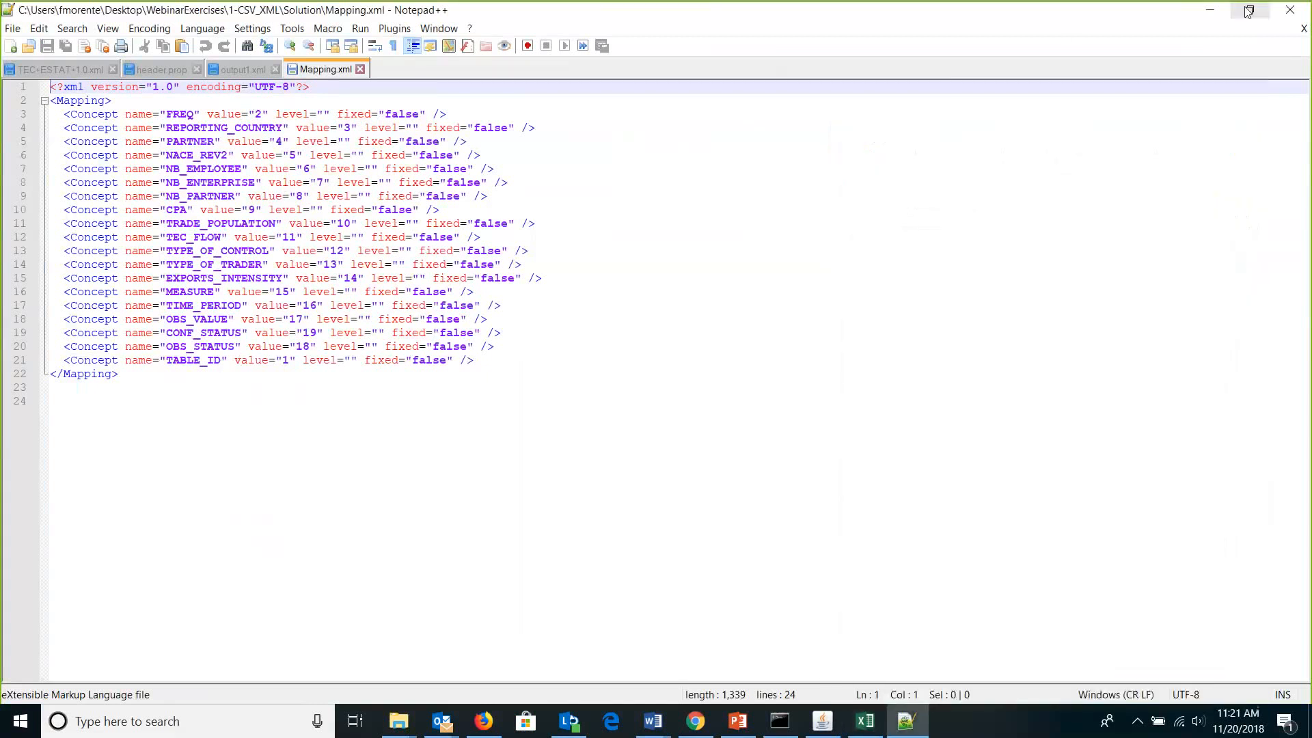
{"action": "left_click", "coordinate": [1210, 10]}
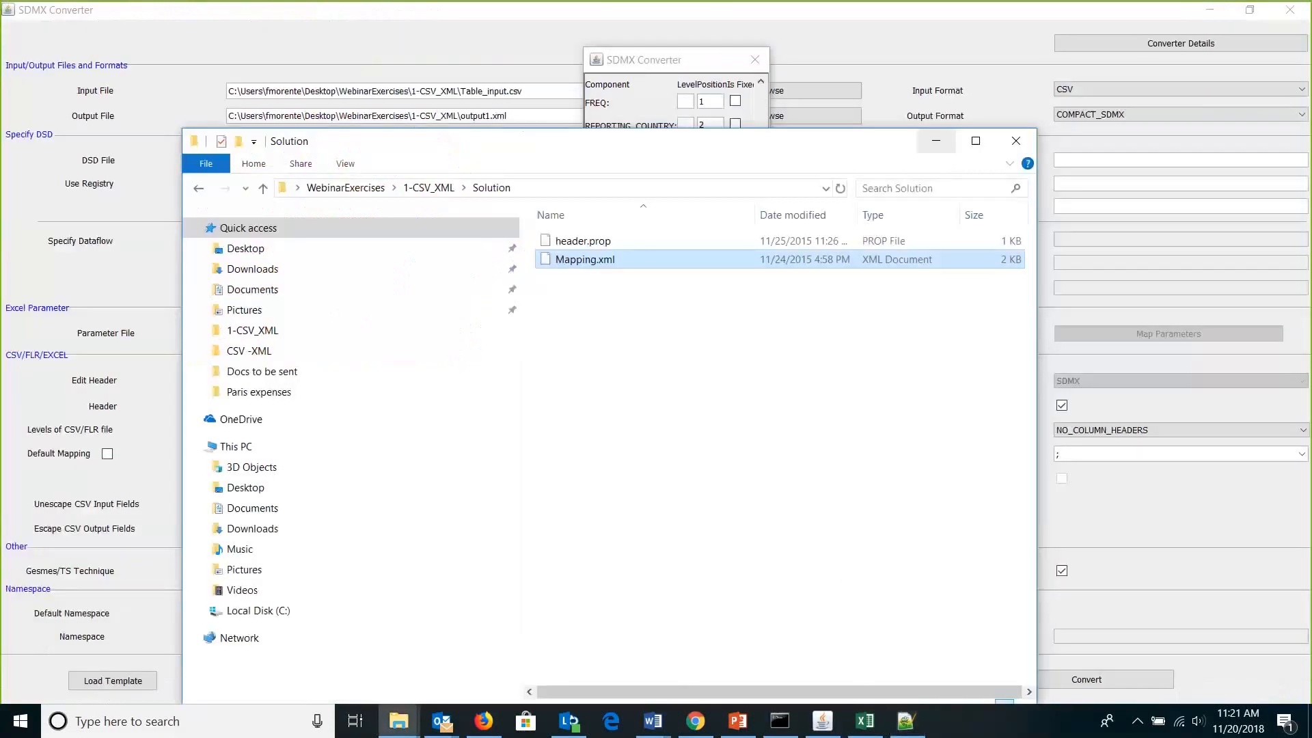
Close the File Explorer window showing the Solution folder to return to the column mapping dialog
{"action": "double_click", "coordinate": [648, 262]}
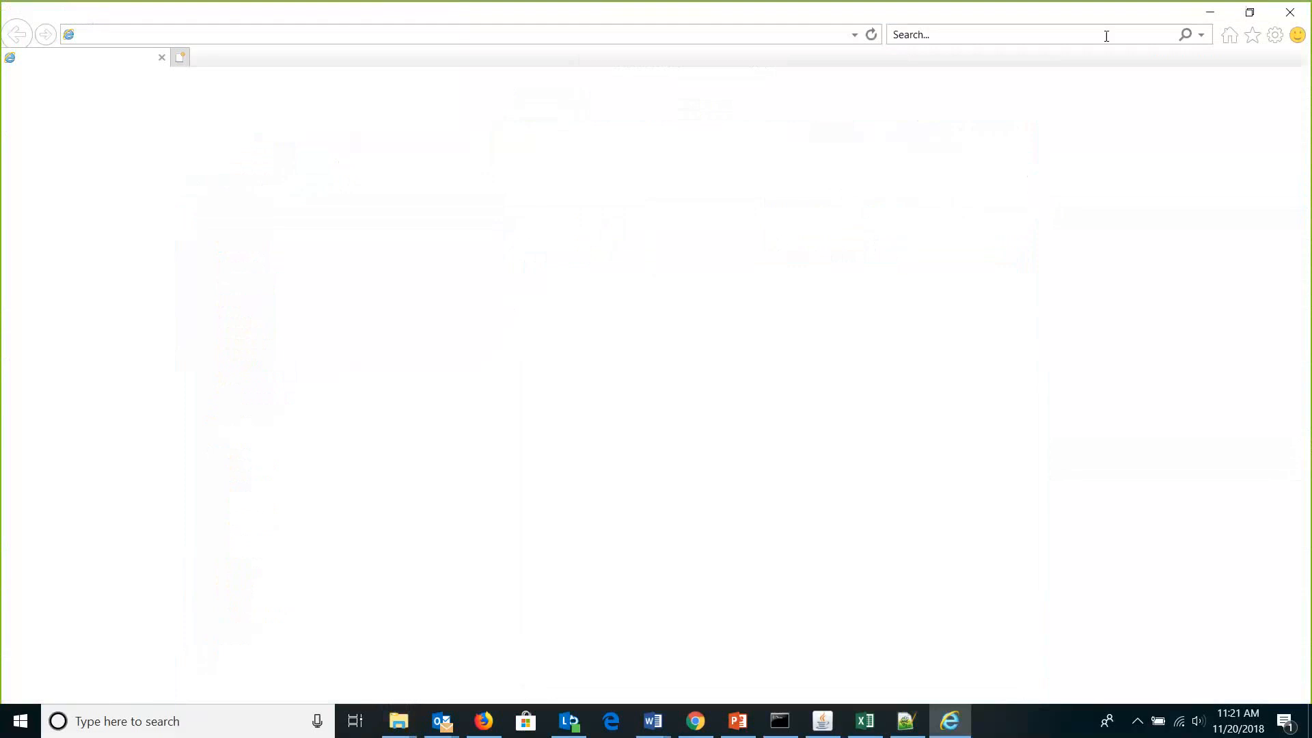
{"action": "left_click", "coordinate": [1215, 15]}
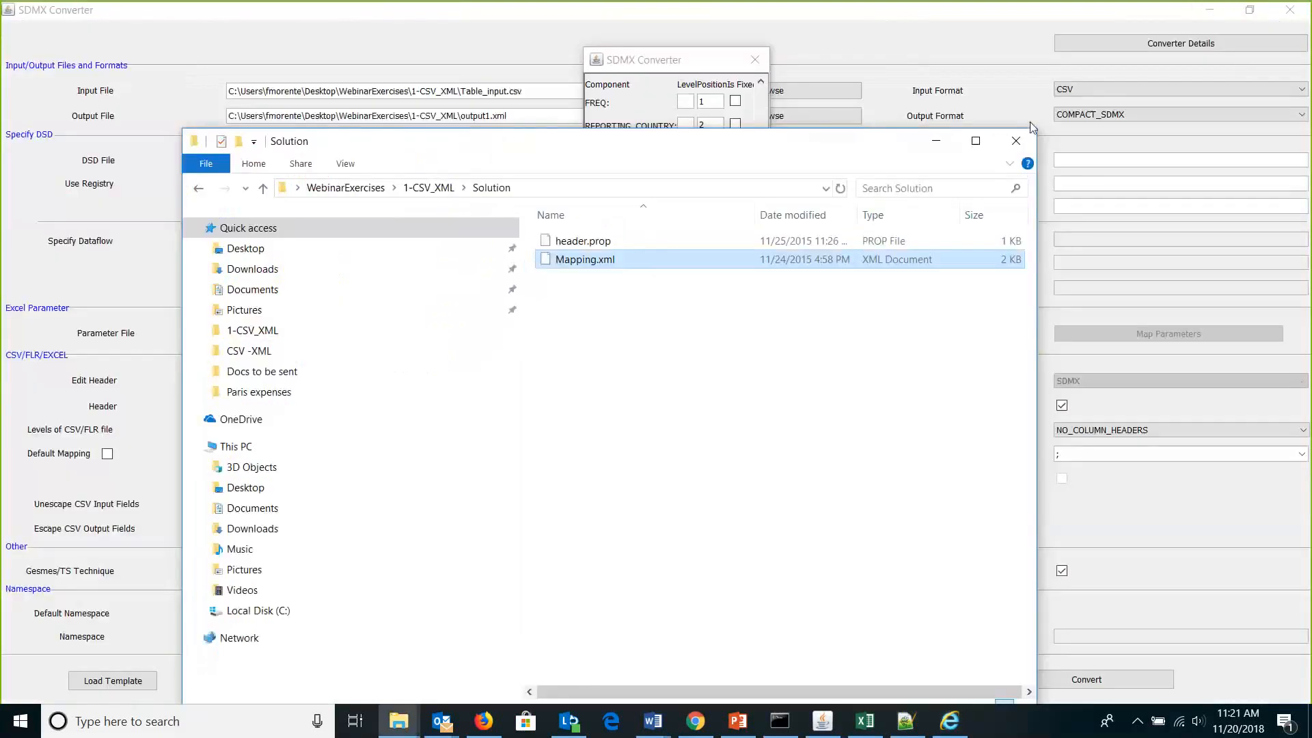
{"action": "left_click", "coordinate": [1023, 142]}
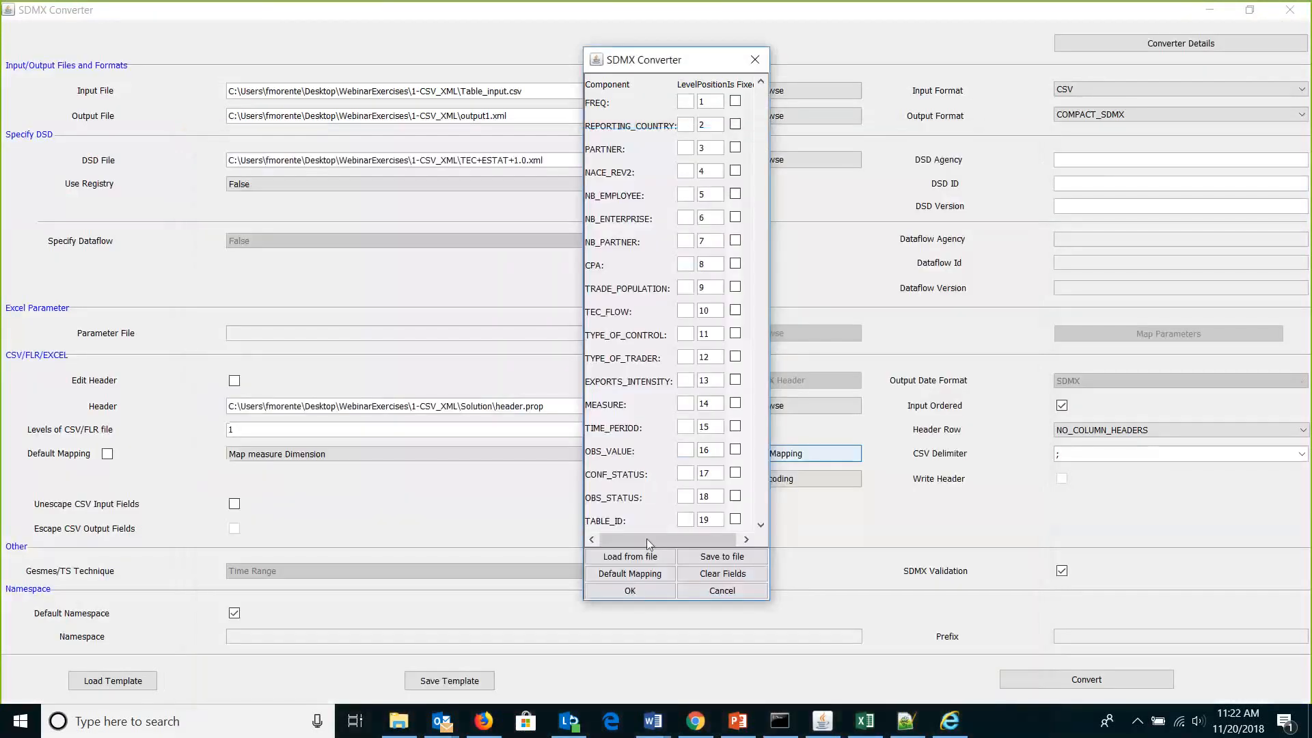
Load the column positions from Mapping.xml in the Solution folder and apply the mapping
{"action": "left_click", "coordinate": [630, 556]}
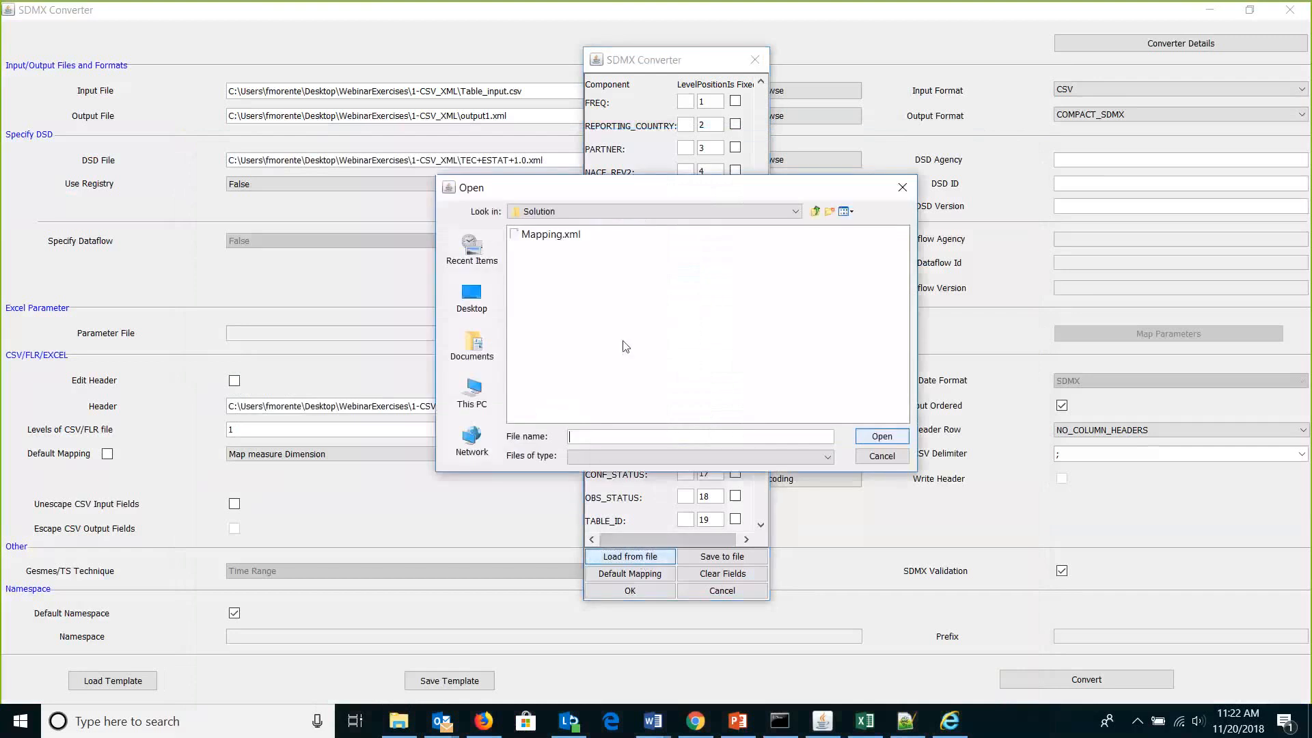
{"action": "left_click", "coordinate": [818, 212]}
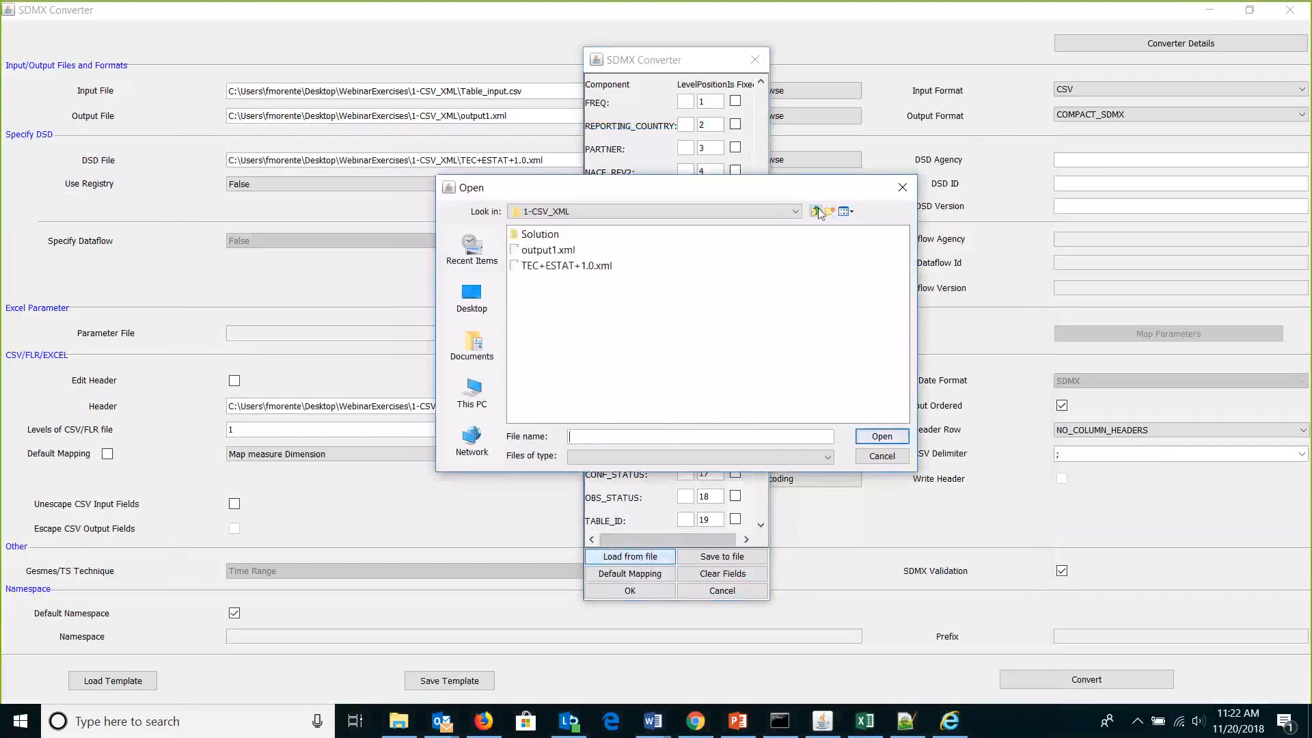
{"action": "double_click", "coordinate": [540, 235]}
{"action": "double_click", "coordinate": [548, 239]}
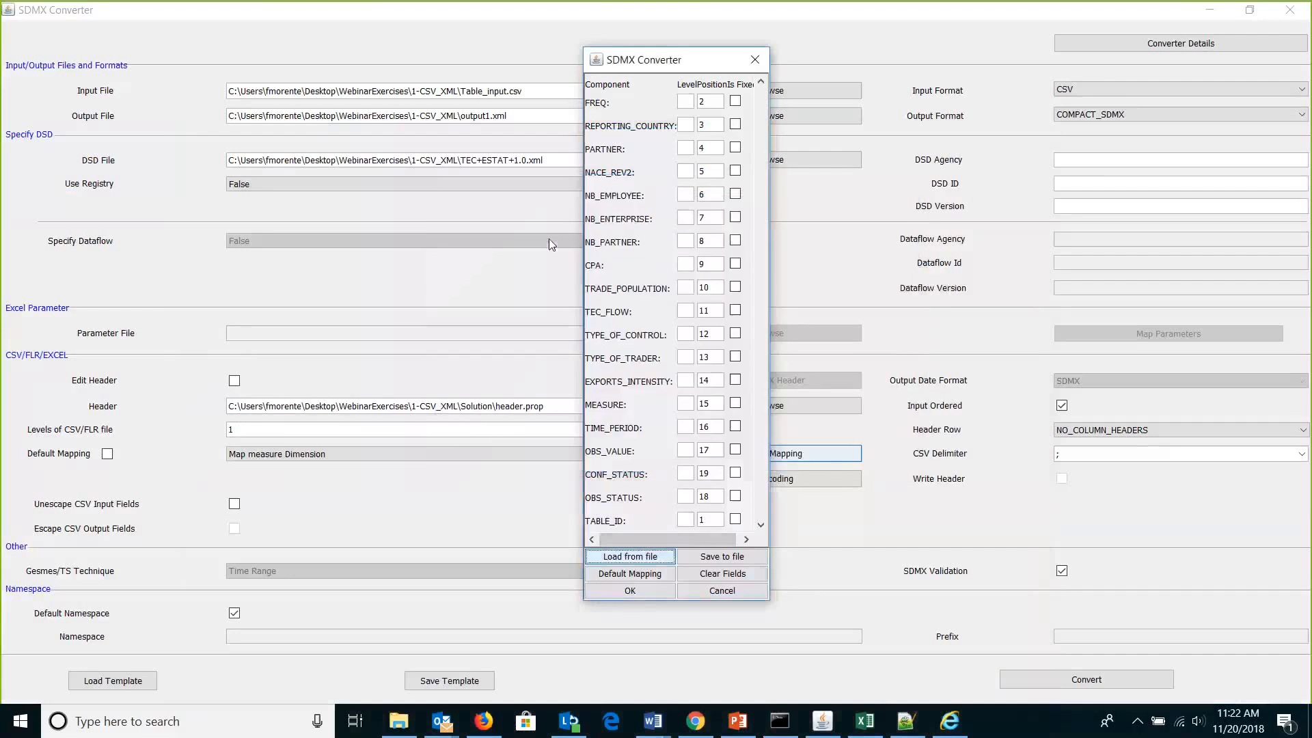
{"action": "left_click", "coordinate": [651, 592]}
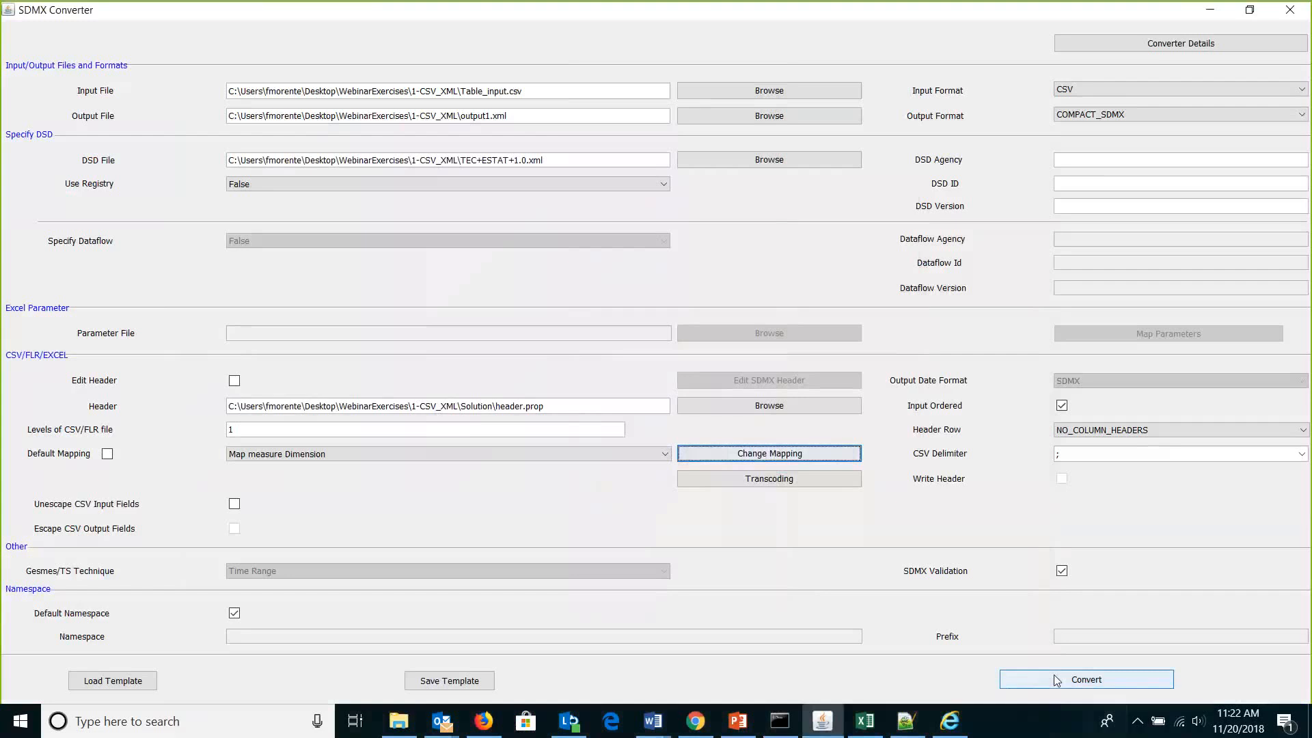
Rename the output file to output2.xml, run the conversion and dismiss the completion message
{"action": "left_click", "coordinate": [488, 116]}
{"action": "key", "text": "BackSpace"}
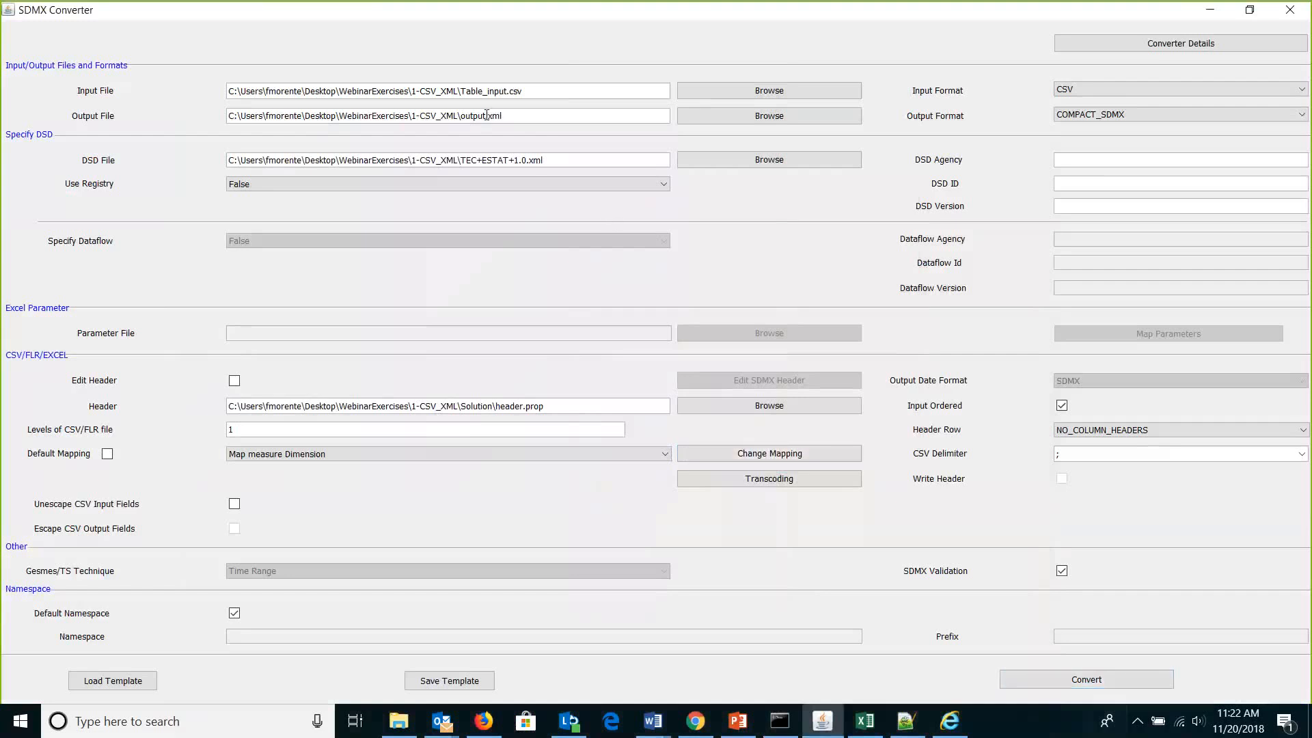
{"action": "type", "text": "2"}
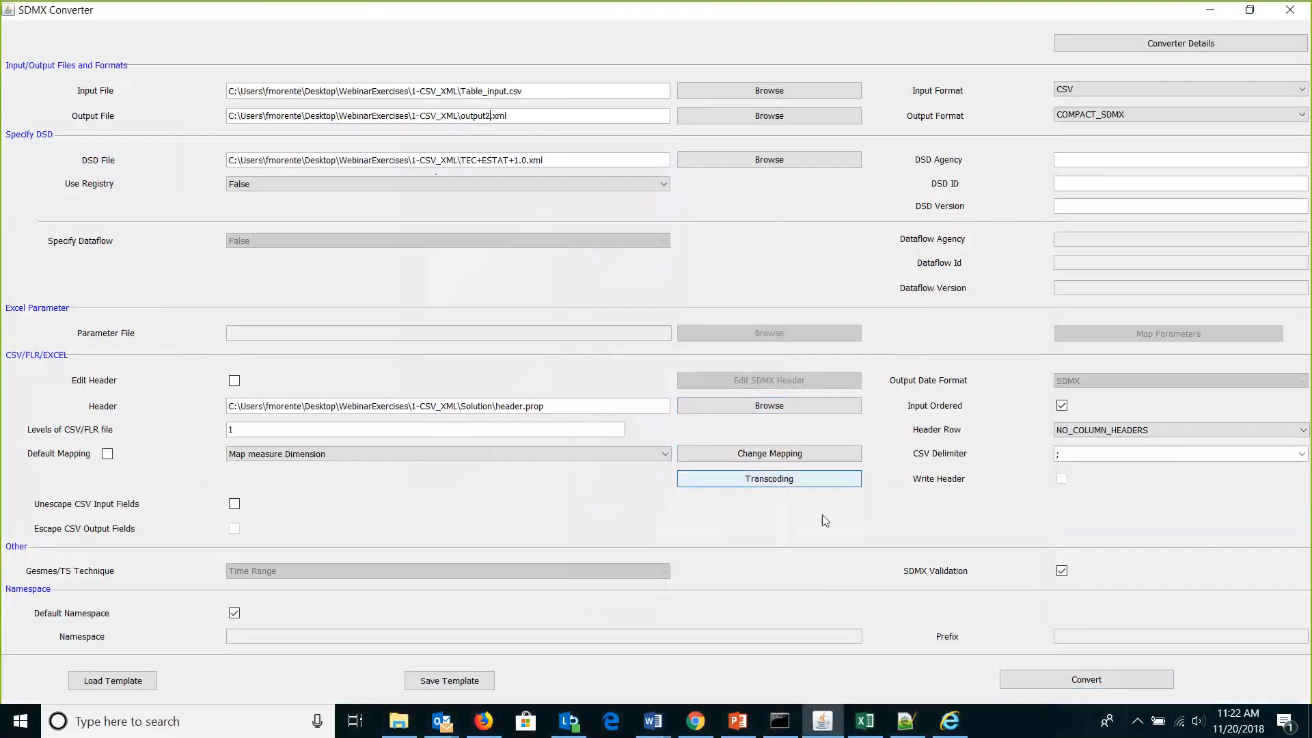
{"action": "left_click", "coordinate": [1053, 685]}
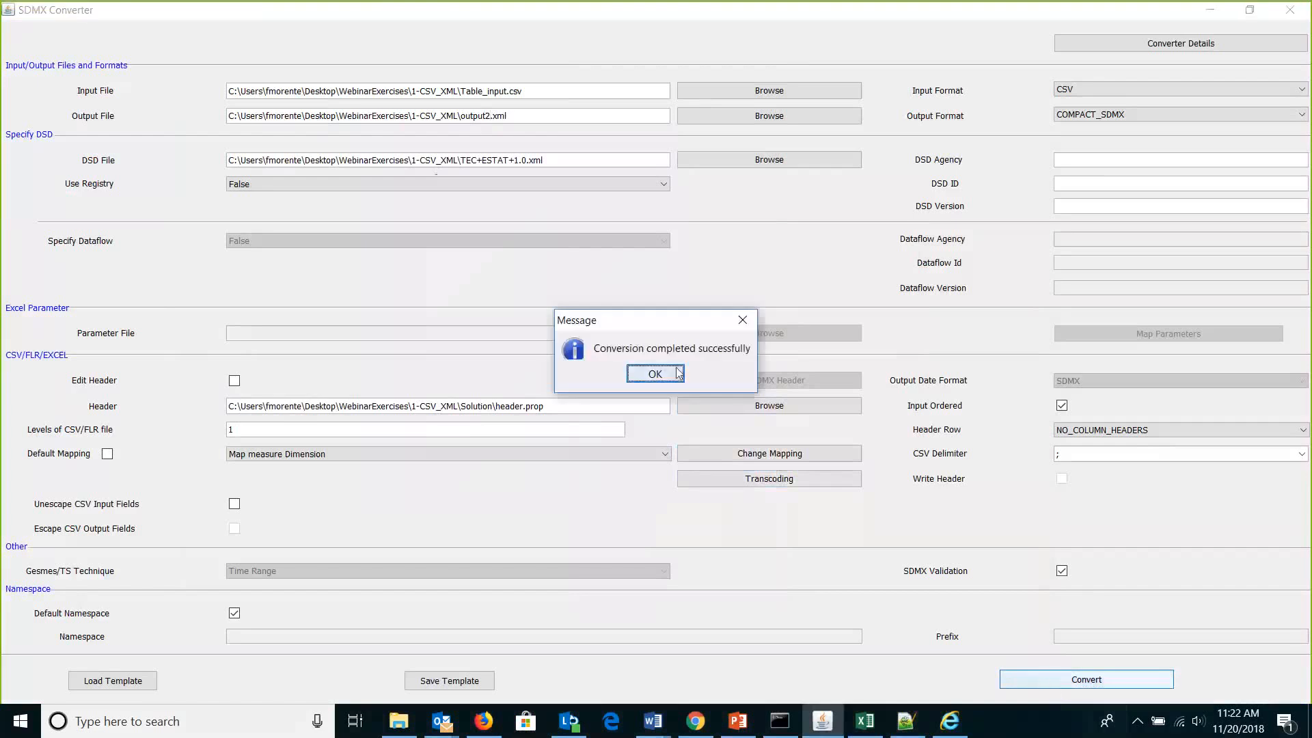
{"action": "left_click", "coordinate": [743, 320]}
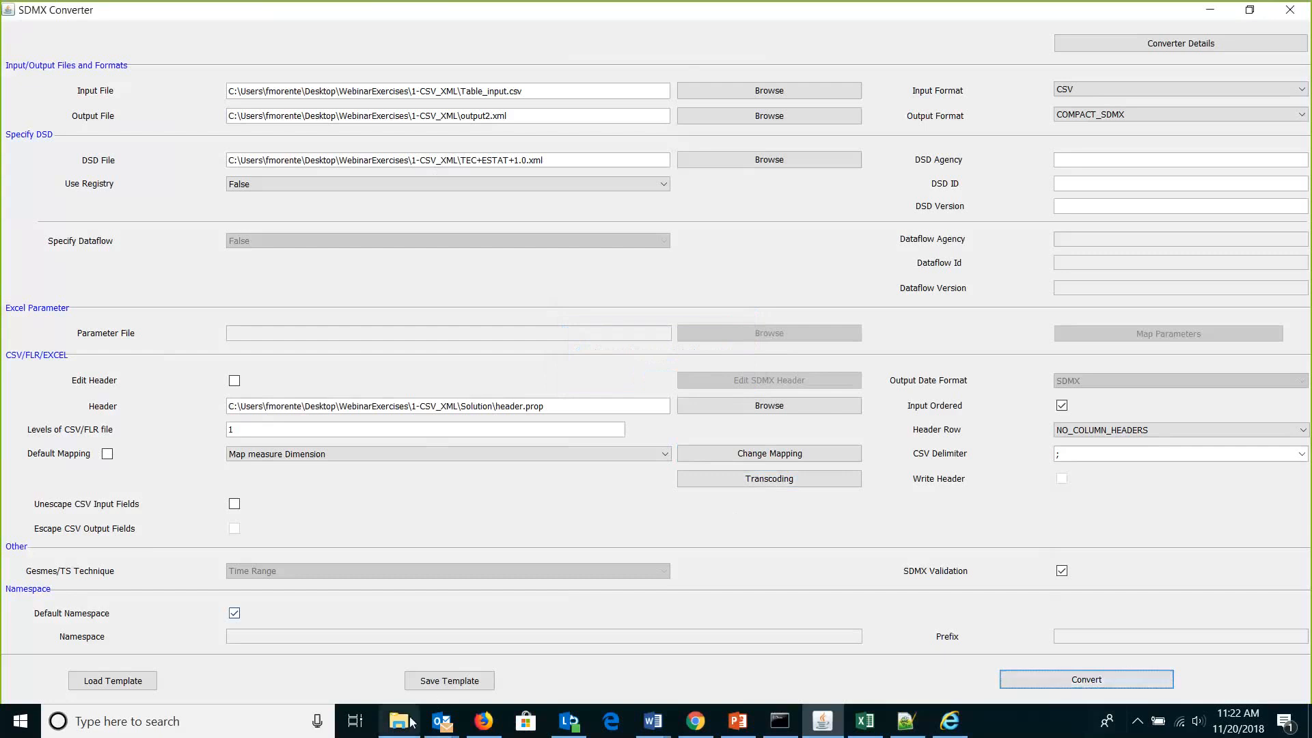
Open a new File Explorer window and browse to Desktop\WebinarExercises\1-CSV_XML
{"action": "left_click", "coordinate": [412, 723]}
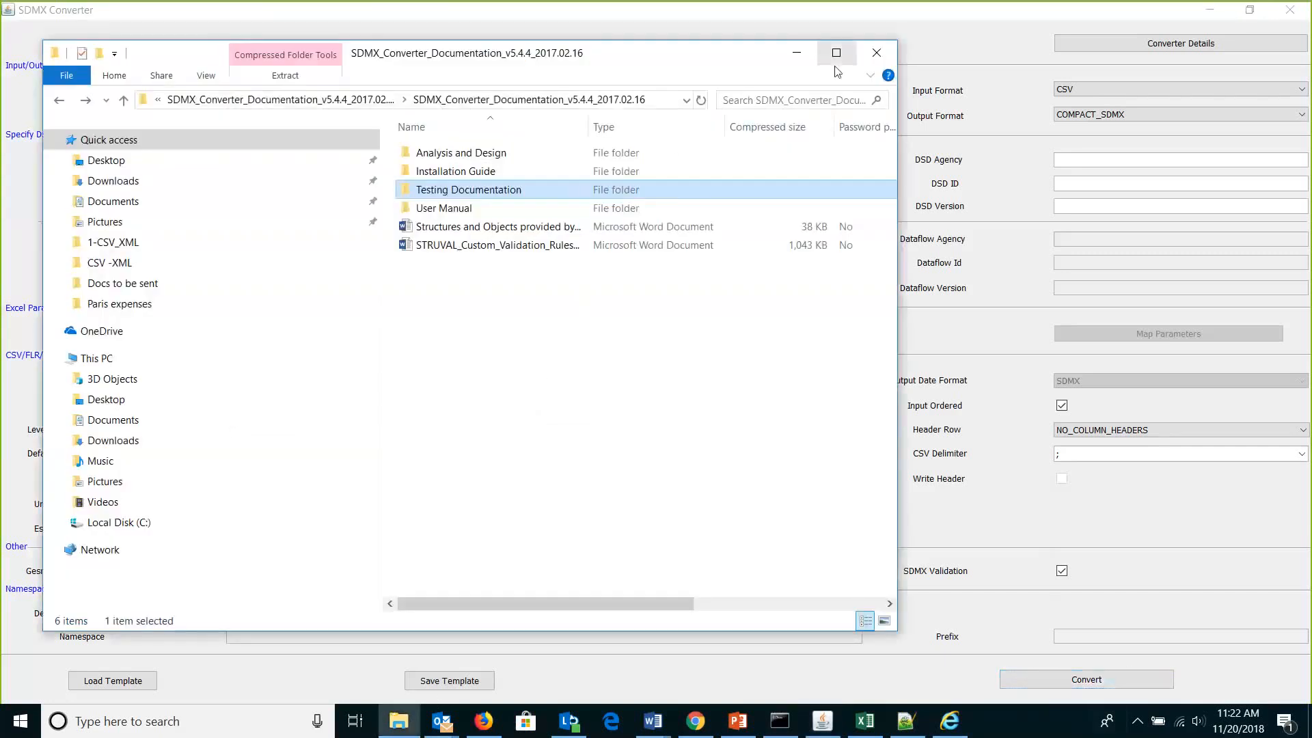
{"action": "left_click", "coordinate": [399, 722]}
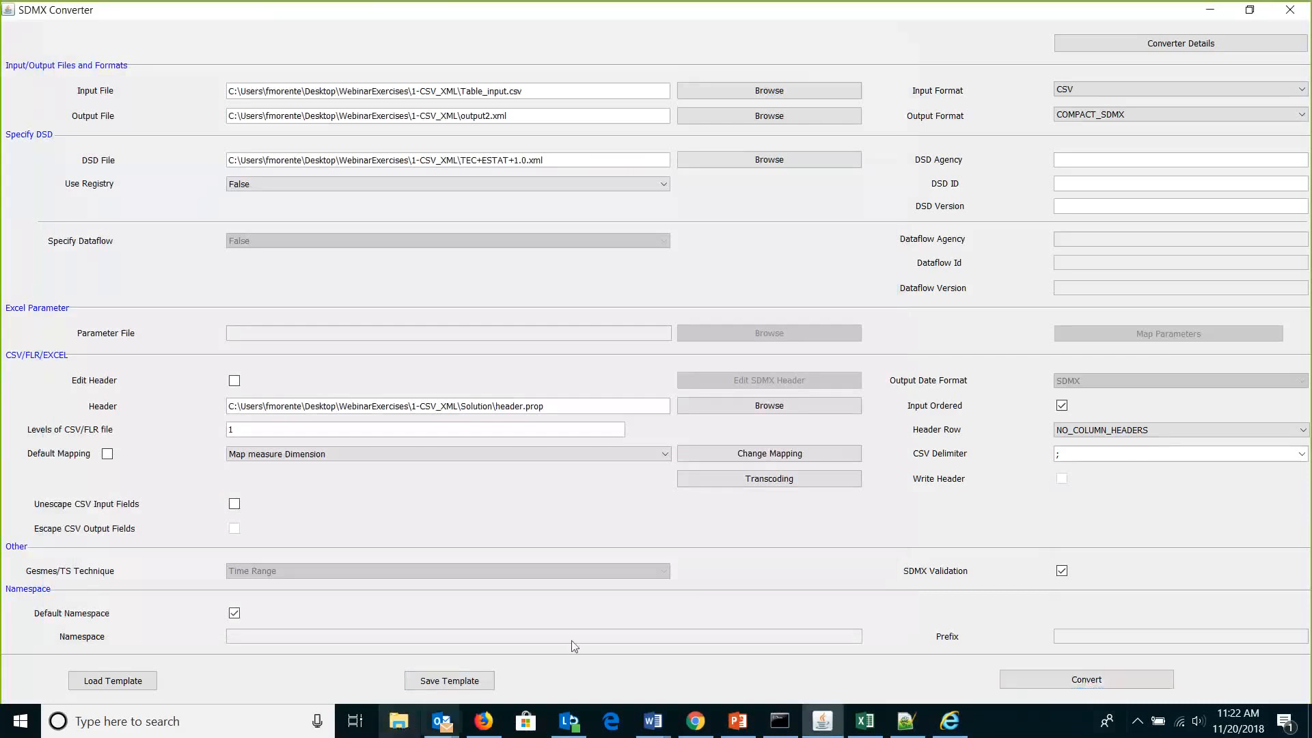
{"action": "key", "text": "super+e"}
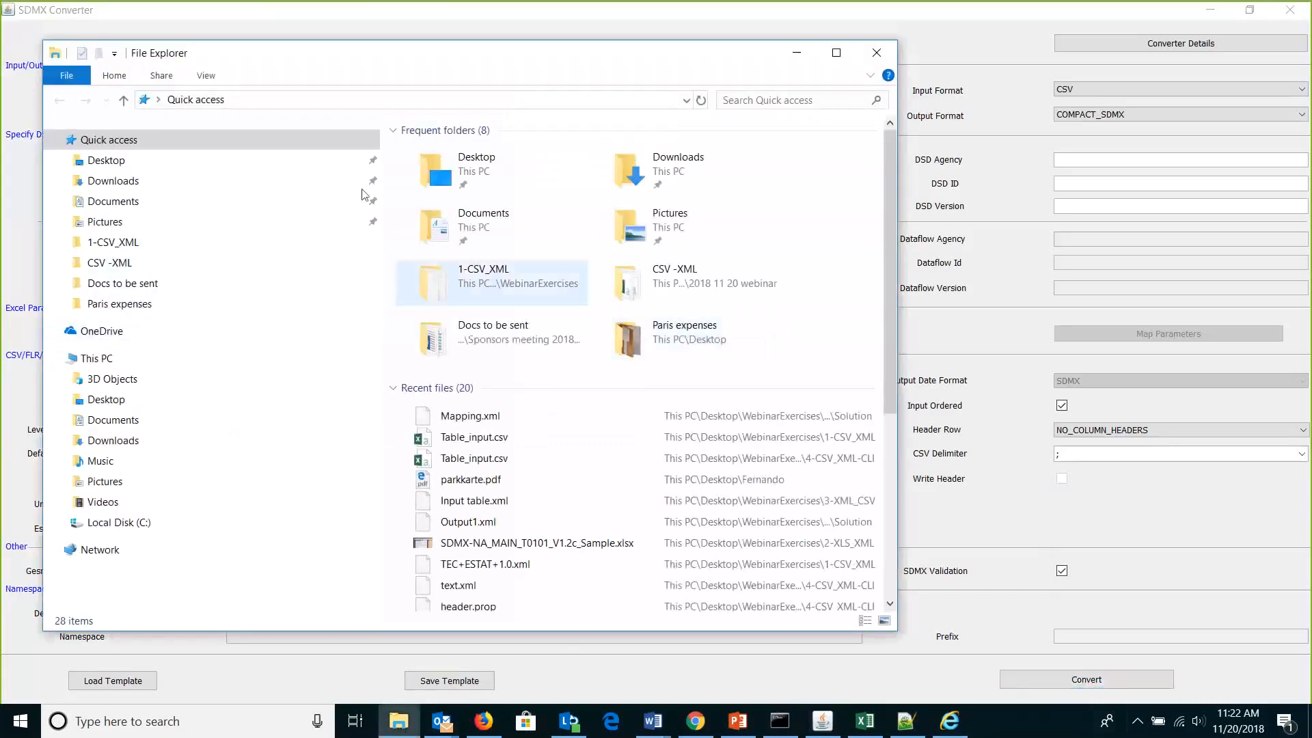
{"action": "left_click", "coordinate": [355, 161]}
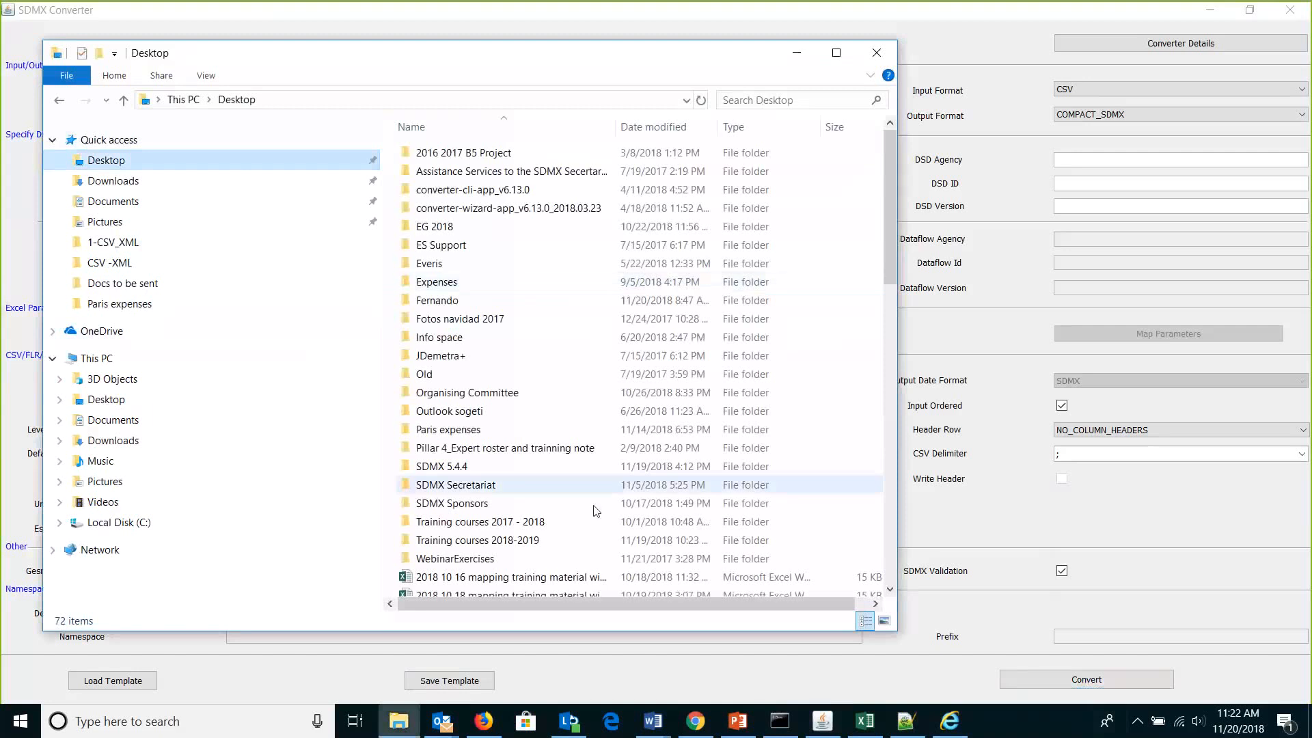
{"action": "double_click", "coordinate": [577, 559]}
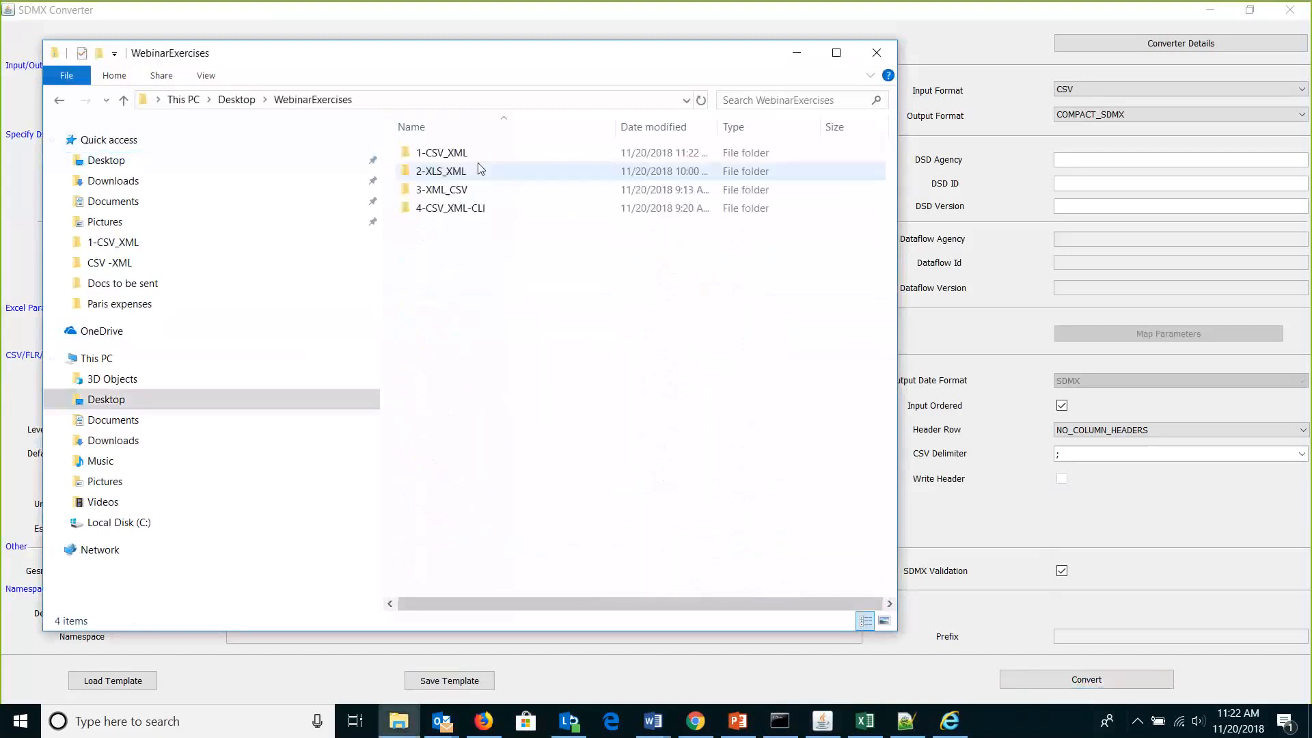
{"action": "double_click", "coordinate": [478, 153]}
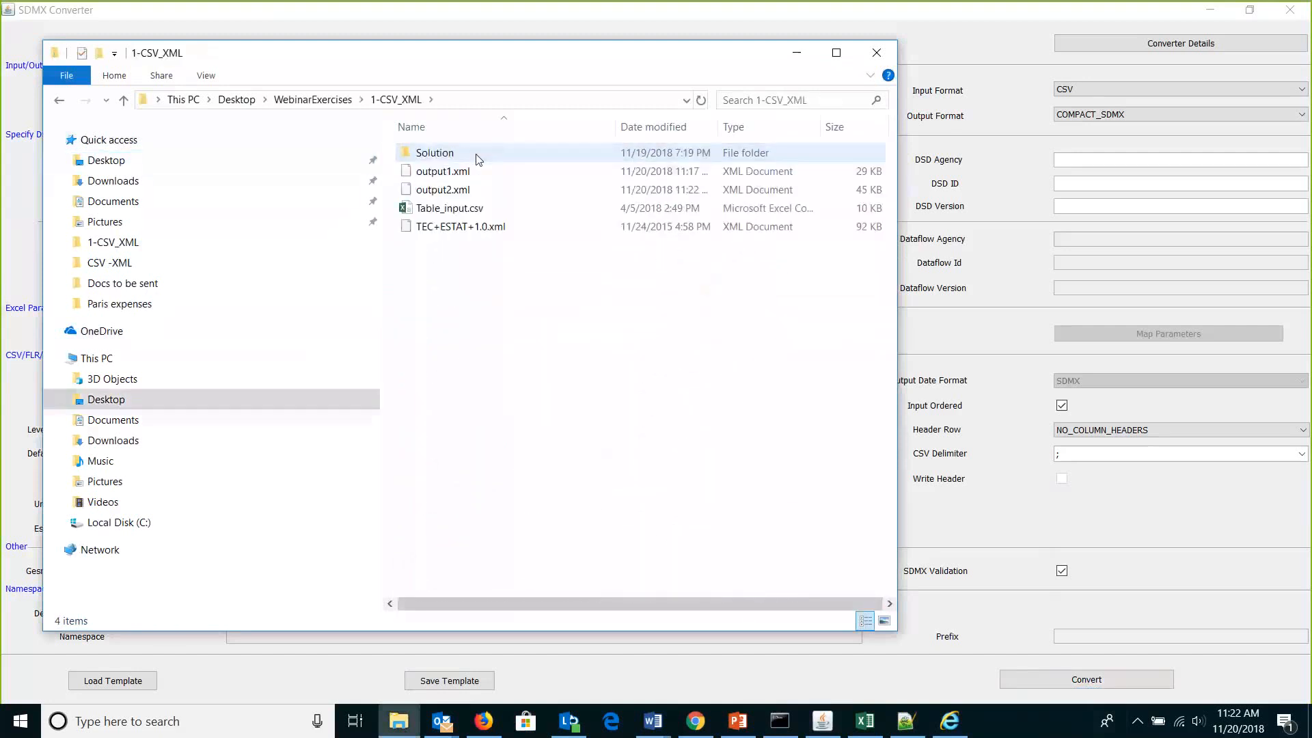
Open output2.xml from the 1-CSV_XML folder in Notepad++
{"action": "right_click", "coordinate": [478, 192]}
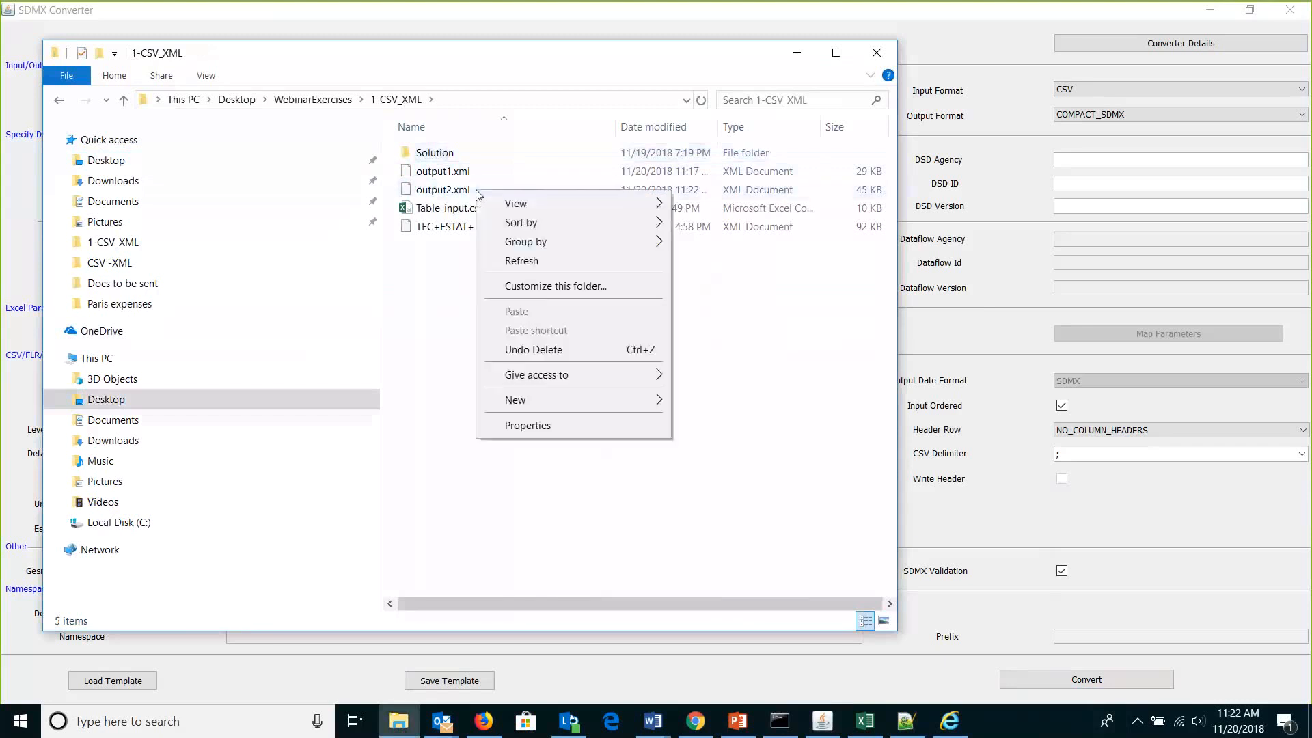
{"action": "right_click", "coordinate": [459, 194]}
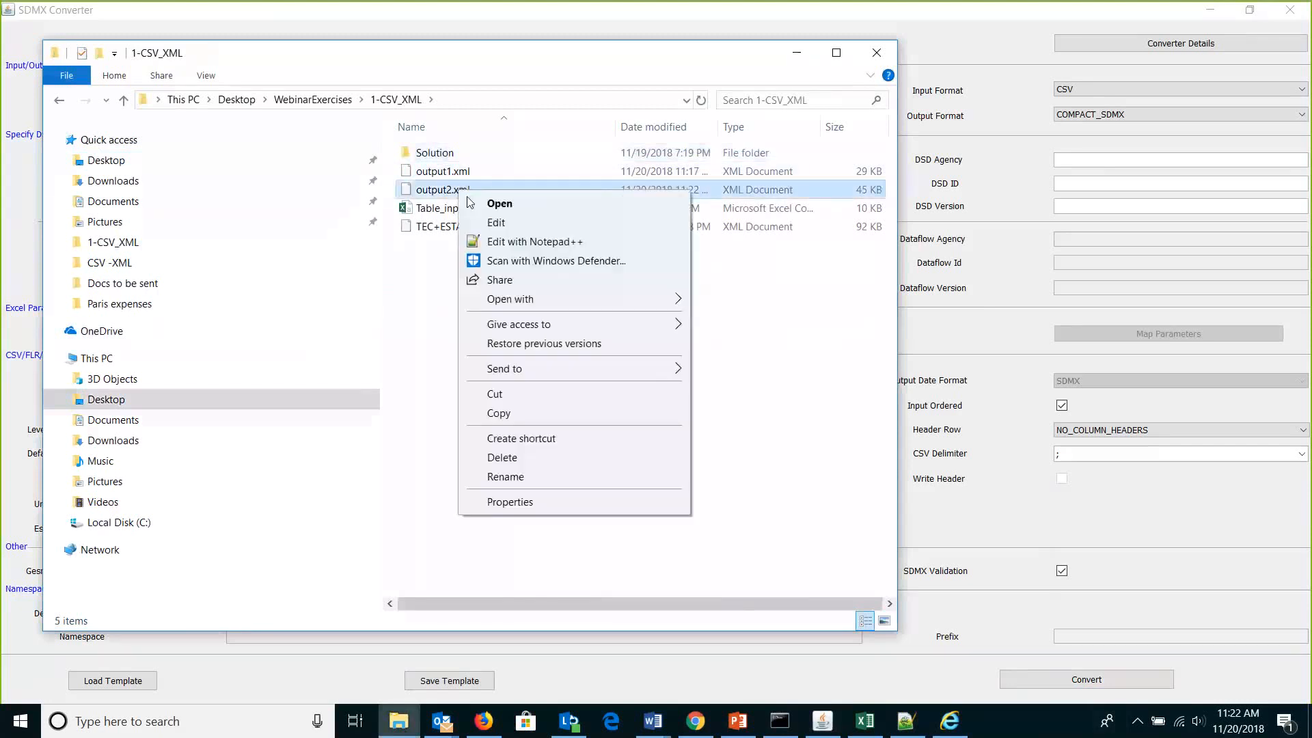
{"action": "left_click", "coordinate": [533, 241]}
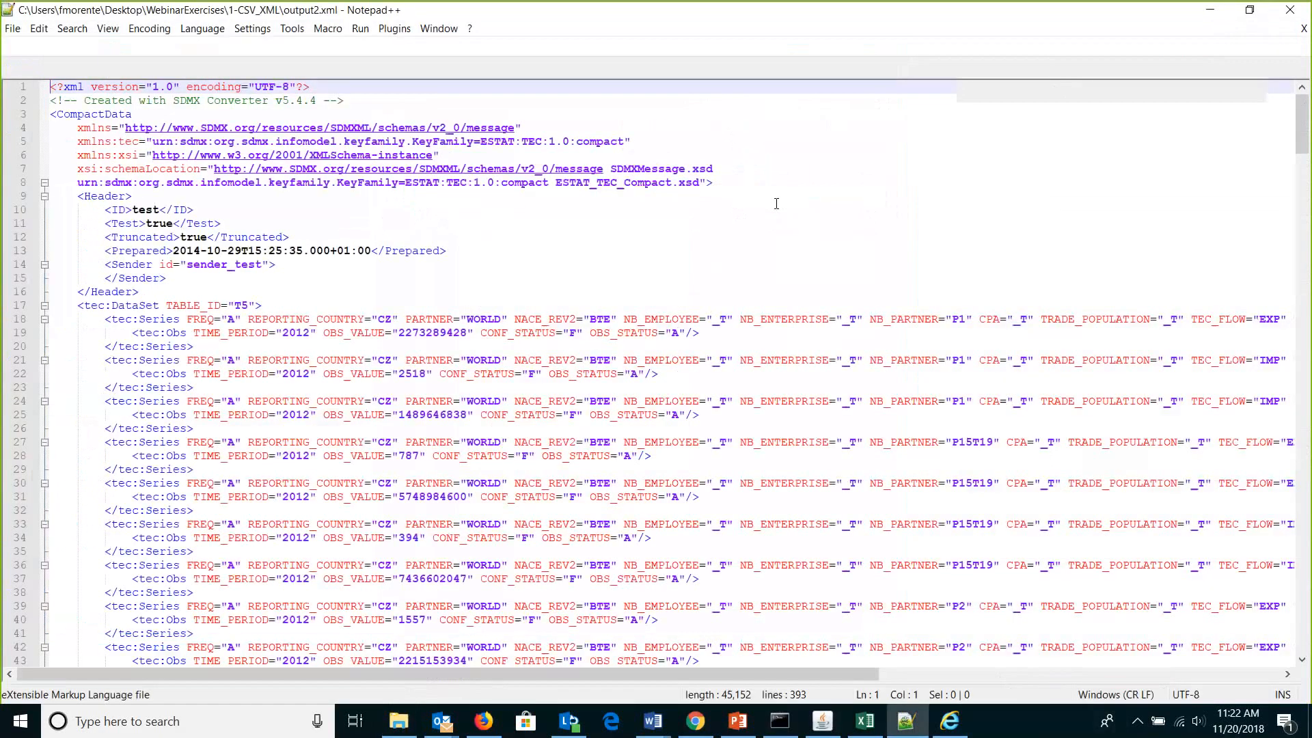
Examine the first series and its observation, the TABLE_ID attribute and the converter version comment in output2.xml
{"action": "left_click", "coordinate": [190, 319]}
{"action": "left_click_drag", "start_coordinate": [189, 318], "coordinate": [690, 333]}
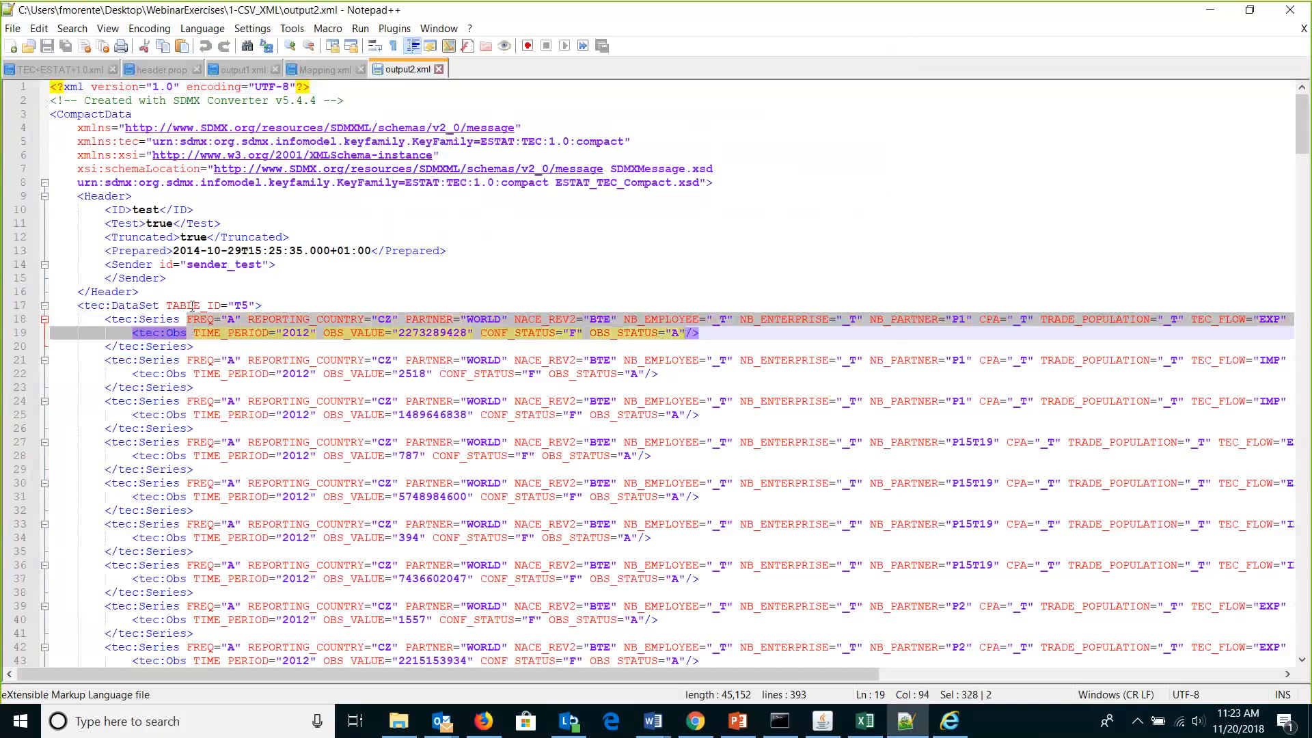
{"action": "left_click_drag", "start_coordinate": [169, 305], "coordinate": [251, 307]}
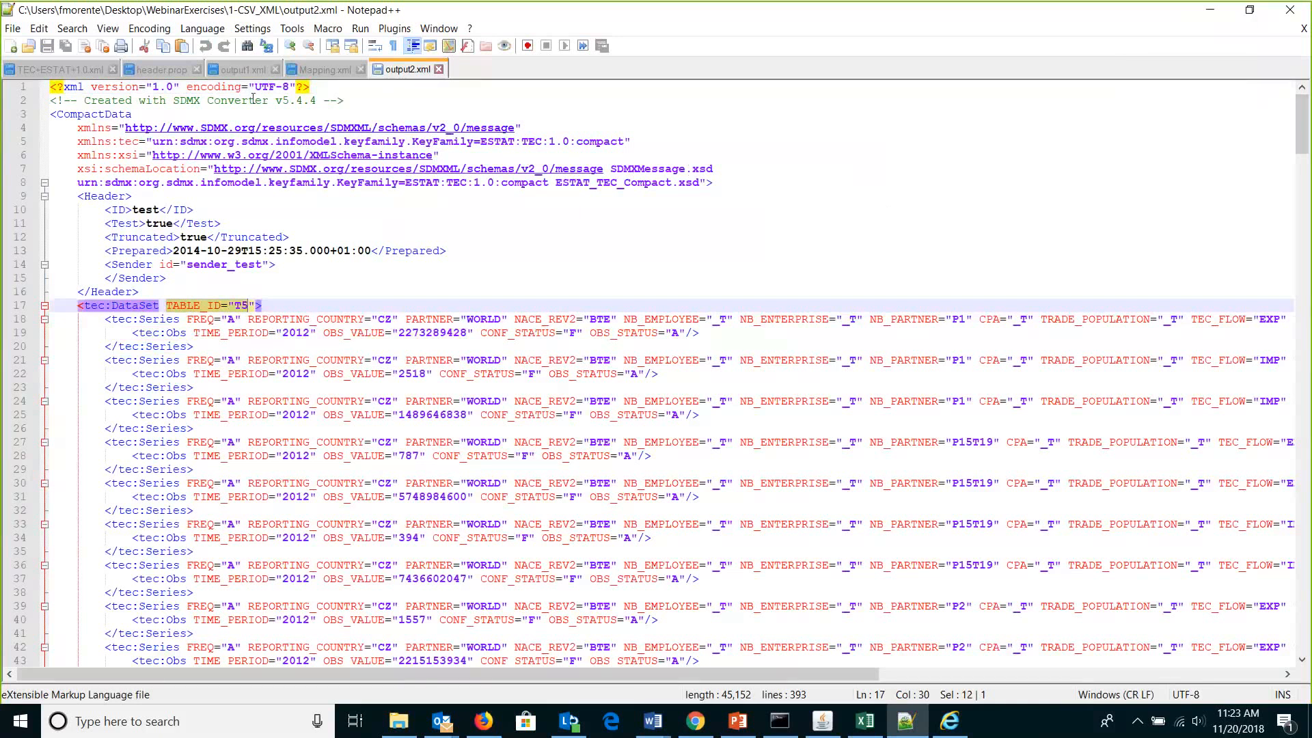
{"action": "left_click_drag", "start_coordinate": [209, 101], "coordinate": [318, 103]}
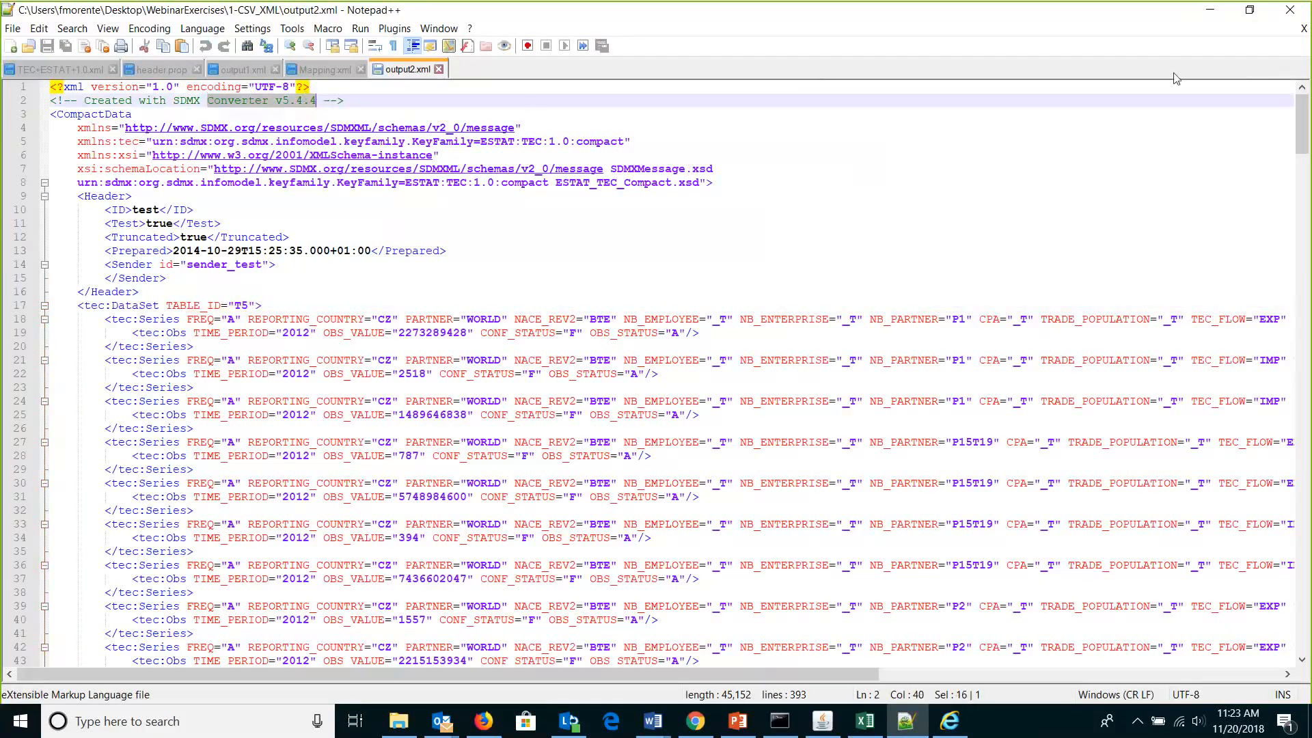
Put output2.xml out of view and browse in File Explorer to the 3-XML_CSV folder inside WebinarExercises
{"action": "left_click", "coordinate": [1213, 8]}
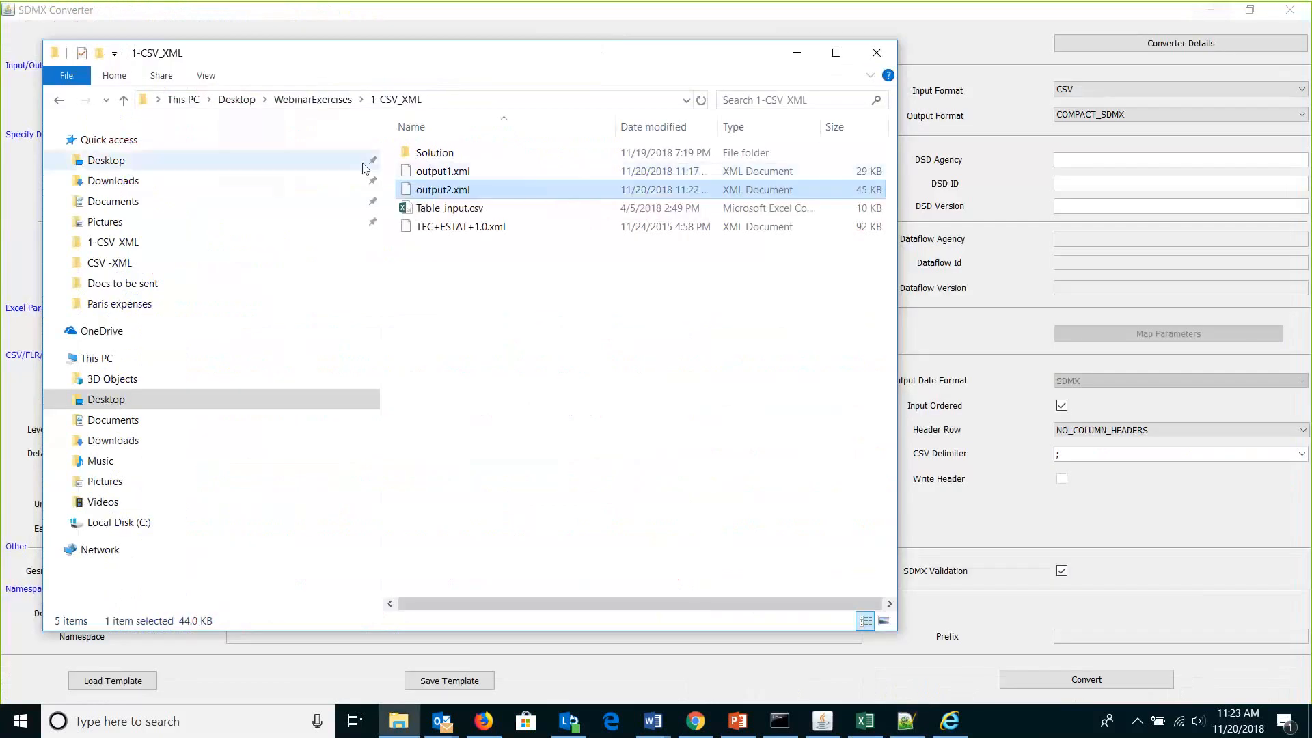
{"action": "left_click", "coordinate": [58, 101]}
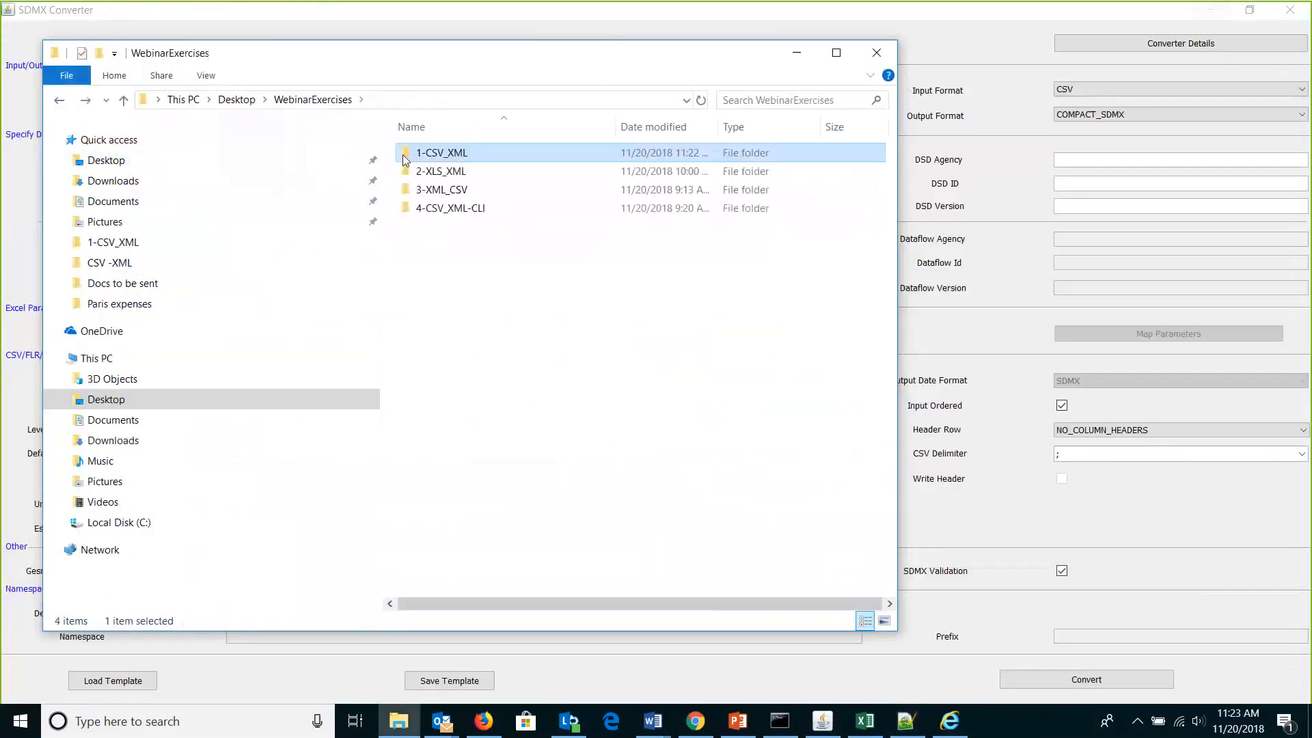
{"action": "left_click", "coordinate": [583, 191]}
{"action": "double_click", "coordinate": [583, 191]}
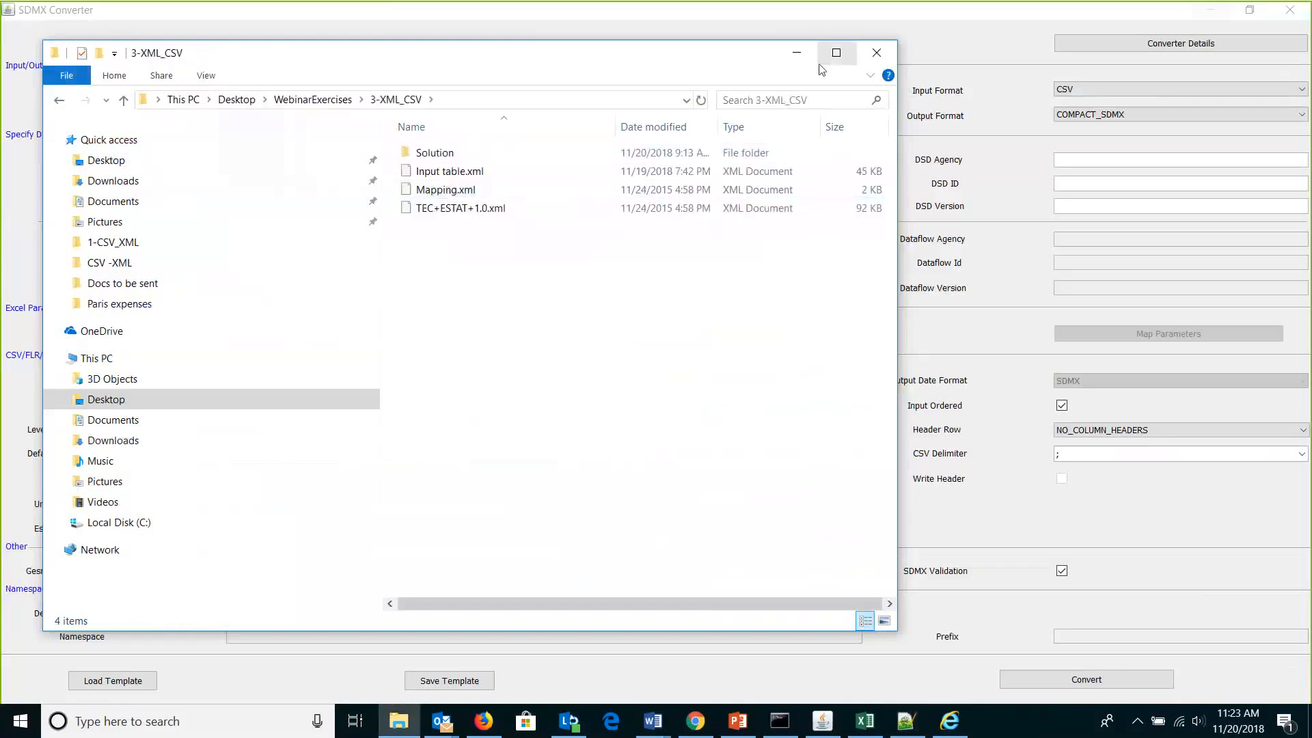
Open Input table.xml from 3-XML_CSV in Notepad++ to examine its contents, and return to SDMX Converter
{"action": "left_click", "coordinate": [499, 174]}
{"action": "right_click", "coordinate": [499, 175]}
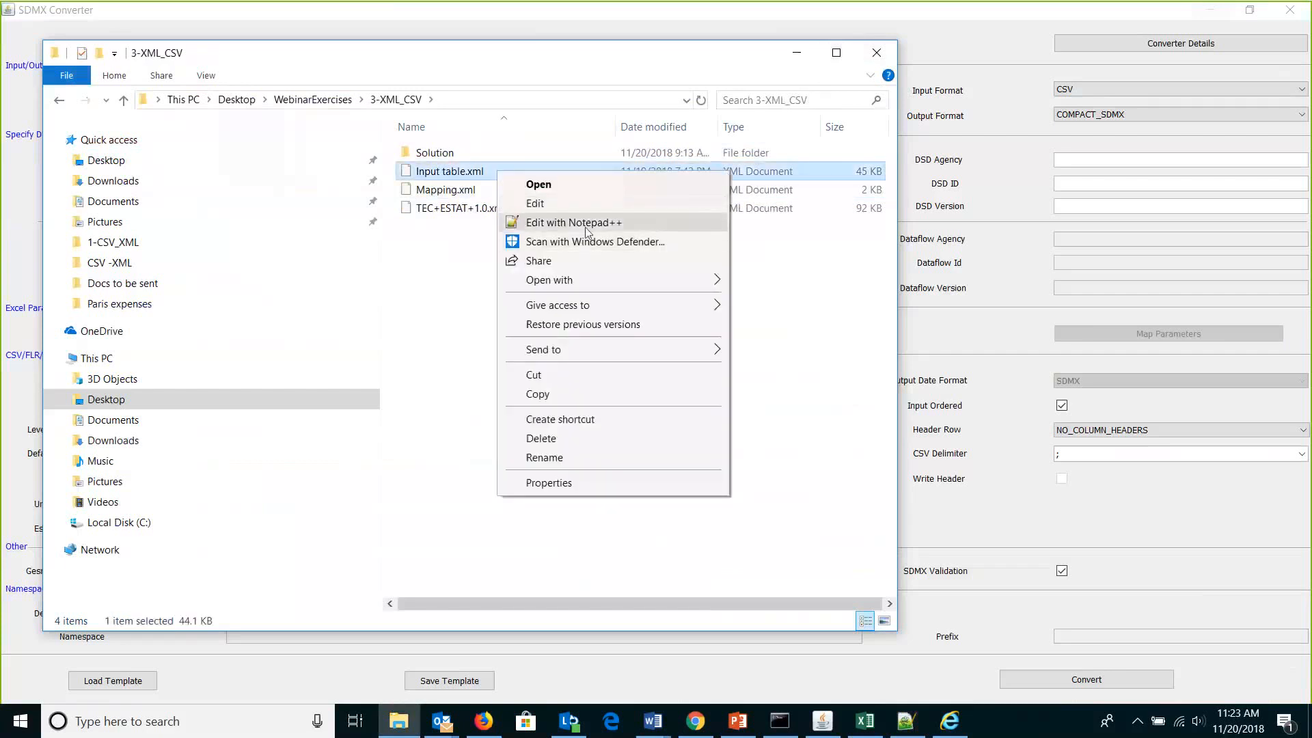
{"action": "left_click", "coordinate": [586, 223]}
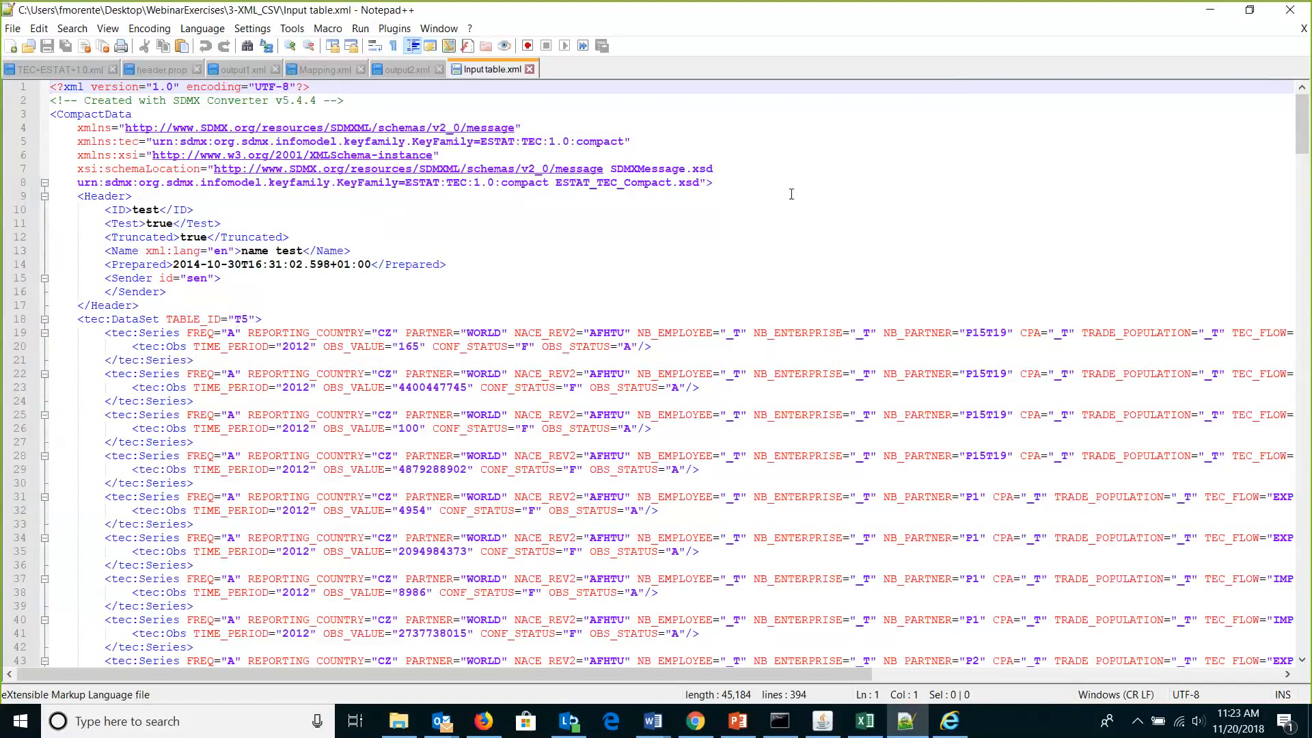
{"action": "left_click", "coordinate": [1209, 14]}
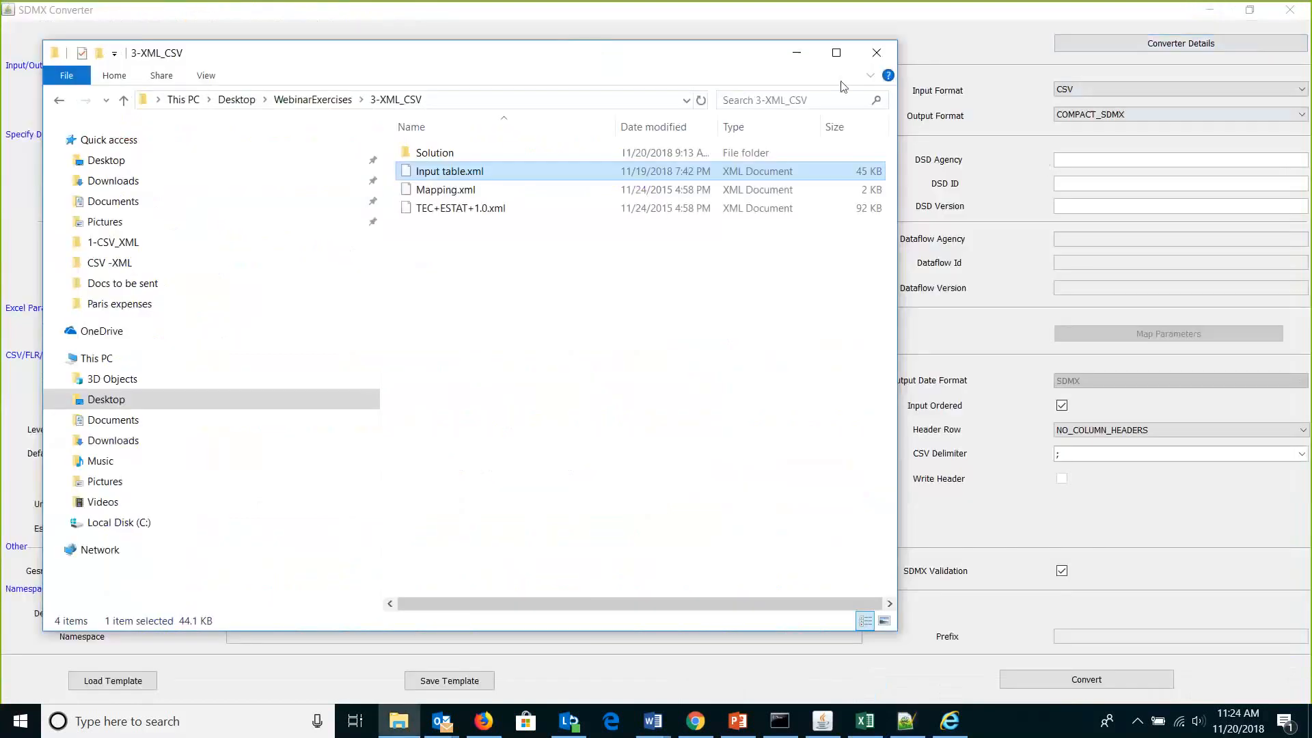
{"action": "left_click", "coordinate": [797, 53]}
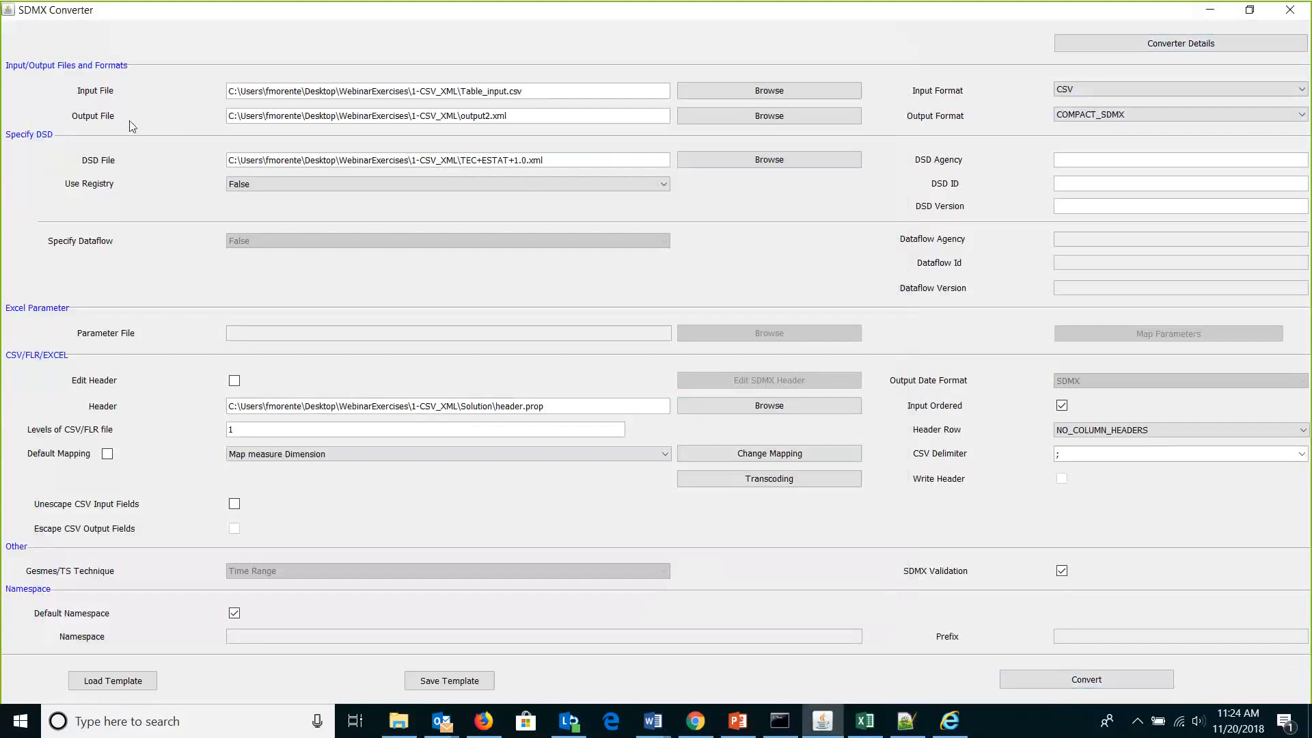
Replace the input file with Input table.xml from the WebinarExercises\3-XML_CSV folder
{"action": "key", "text": "BackSpace"}
{"action": "key", "text": "BackSpace"}
{"action": "key", "text": "BackSpace"}
{"action": "key", "text": "BackSpace"}
{"action": "key", "text": "BackSpace"}
{"action": "key", "text": "BackSpace"}
{"action": "key", "text": "BackSpace"}
{"action": "key", "text": "BackSpace"}
{"action": "key", "text": "BackSpace"}
{"action": "key", "text": "BackSpace"}
{"action": "key", "text": "BackSpace"}
{"action": "key", "text": "BackSpace"}
{"action": "key", "text": "BackSpace"}
{"action": "key", "text": "BackSpace"}
{"action": "key", "text": "BackSpace"}
{"action": "key", "text": "BackSpace"}
{"action": "key", "text": "BackSpace"}
{"action": "key", "text": "BackSpace"}
{"action": "key", "text": "BackSpace"}
{"action": "key", "text": "BackSpace"}
{"action": "left_click", "coordinate": [778, 98]}
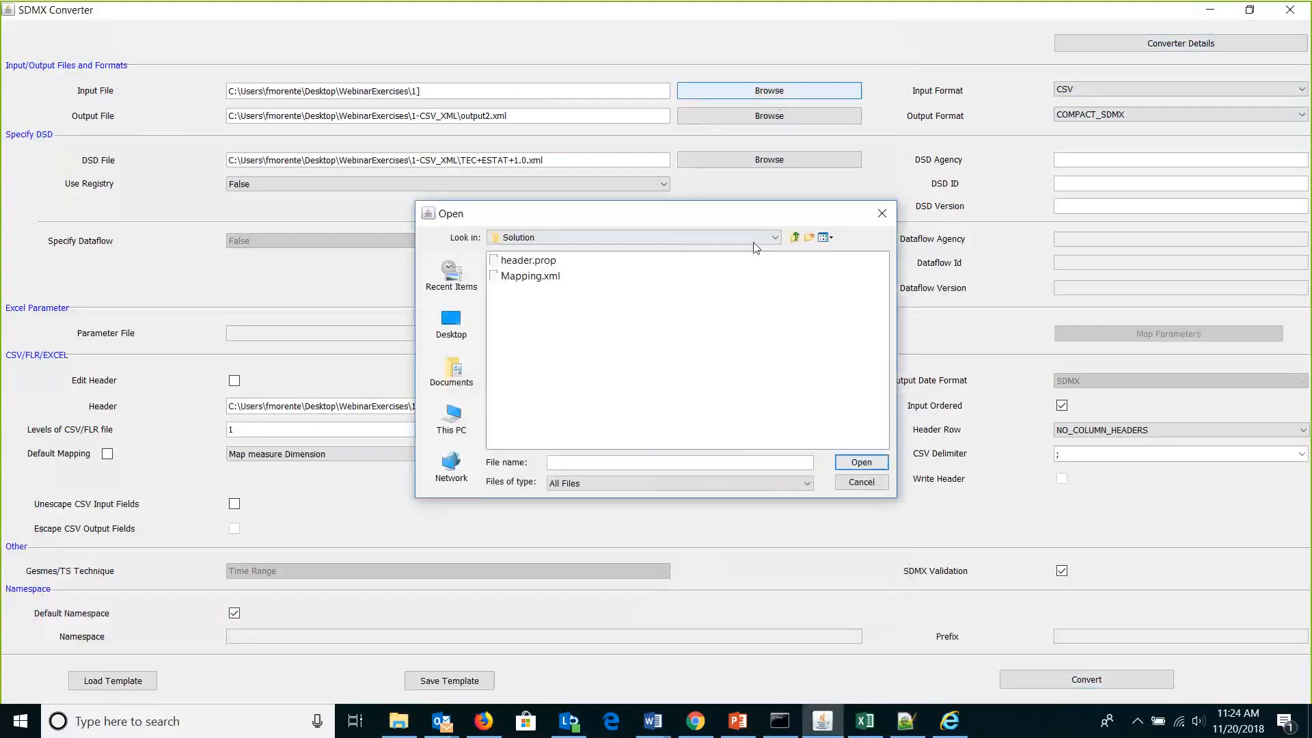
{"action": "left_click", "coordinate": [797, 237]}
{"action": "left_click", "coordinate": [796, 237]}
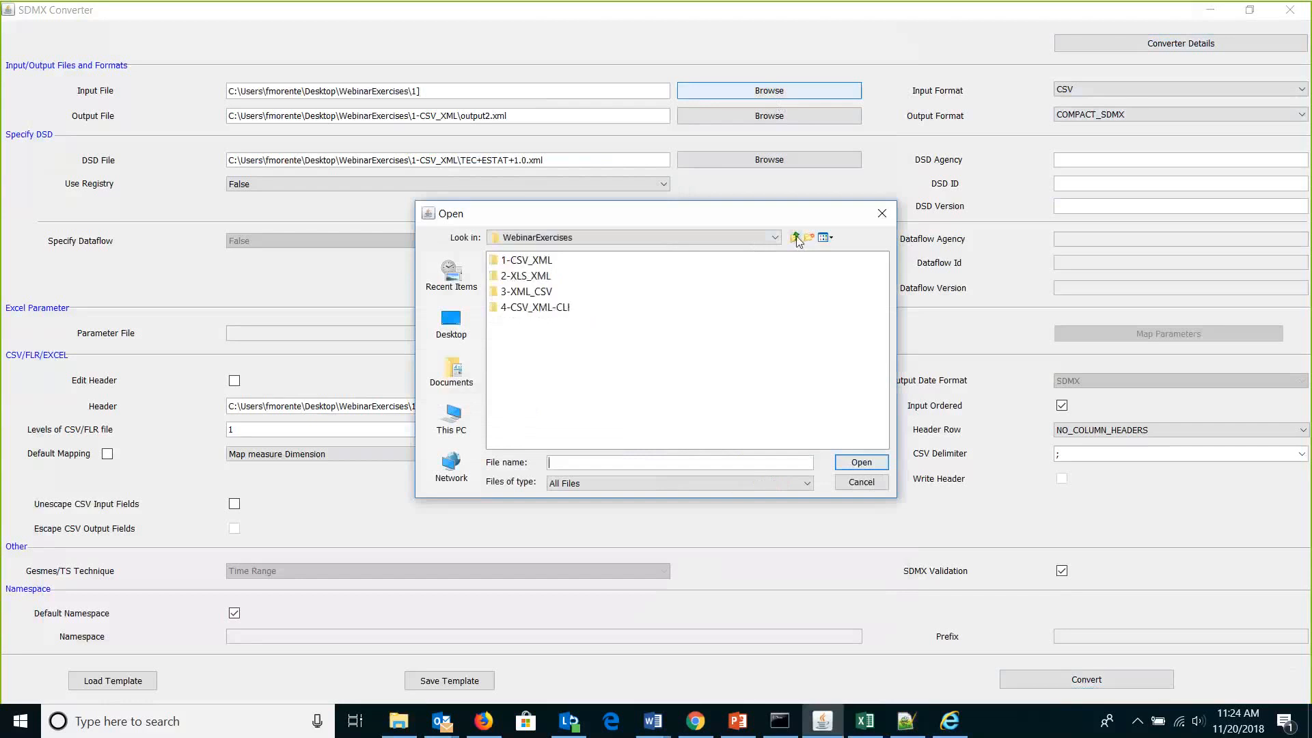
{"action": "double_click", "coordinate": [547, 292]}
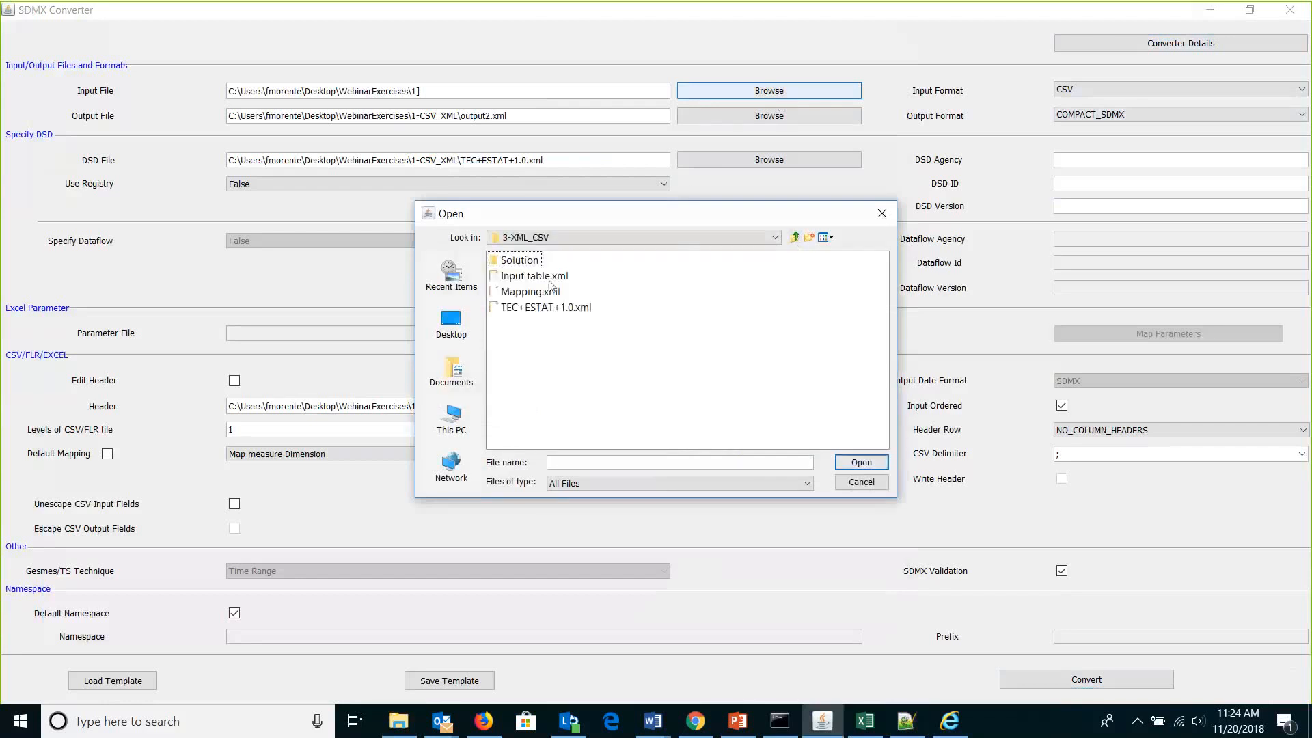
{"action": "double_click", "coordinate": [551, 279]}
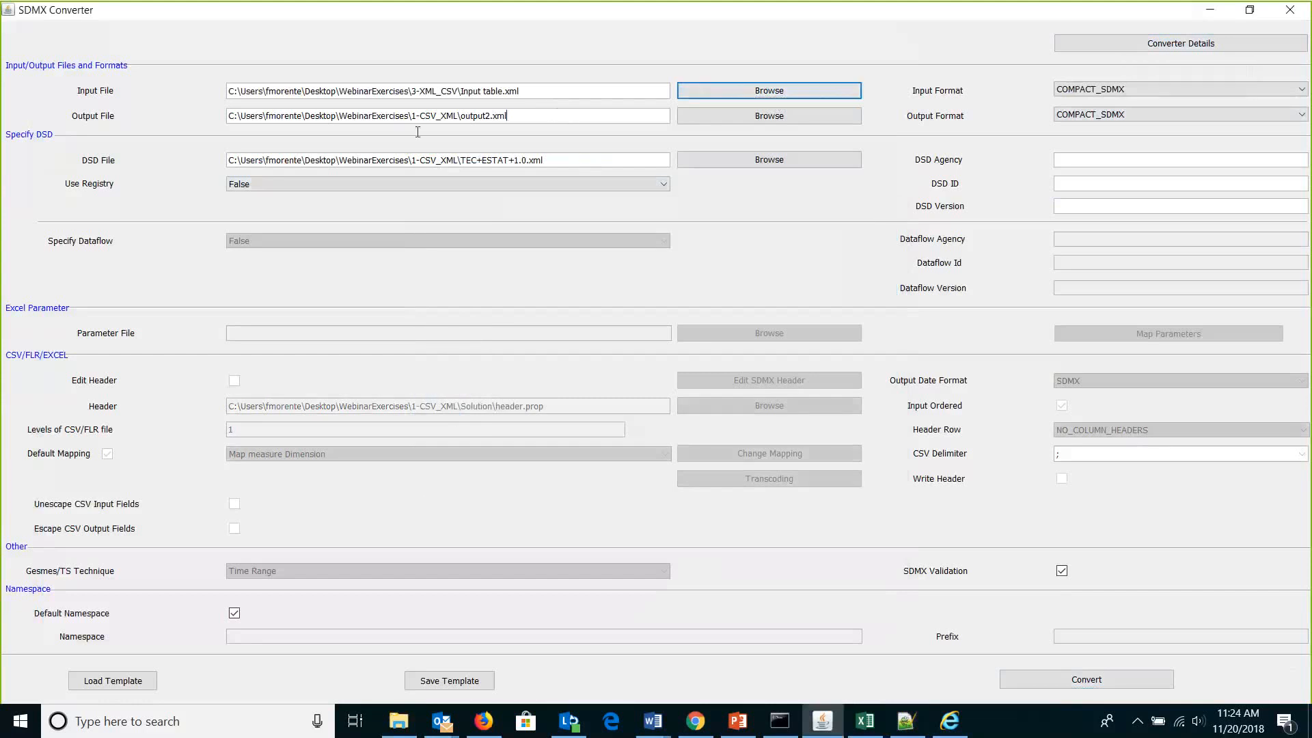
Set the output file to output1.csv in the 3-XML_CSV folder, reusing the folder path of the input file
{"action": "left_click_drag", "start_coordinate": [520, 117], "coordinate": [182, 121]}
{"action": "key", "text": "BackSpace"}
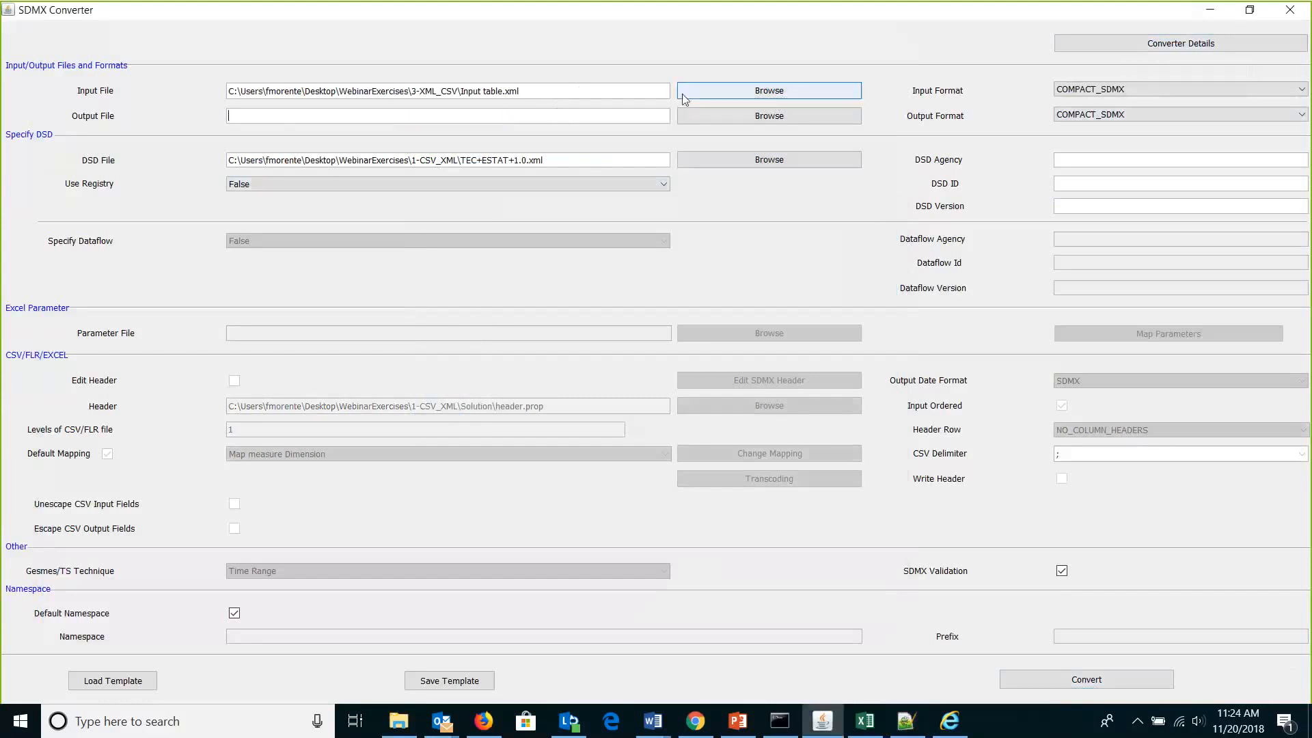
{"action": "left_click", "coordinate": [712, 123]}
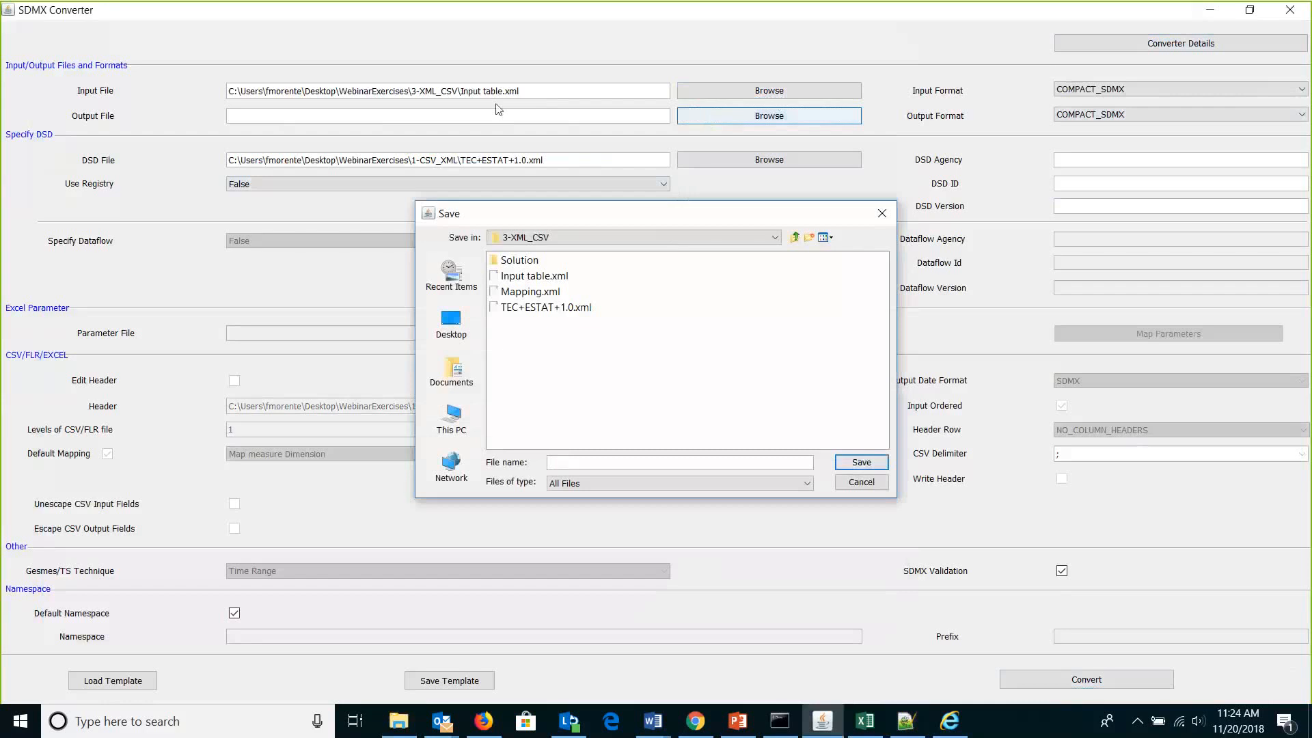
{"action": "left_click", "coordinate": [882, 213]}
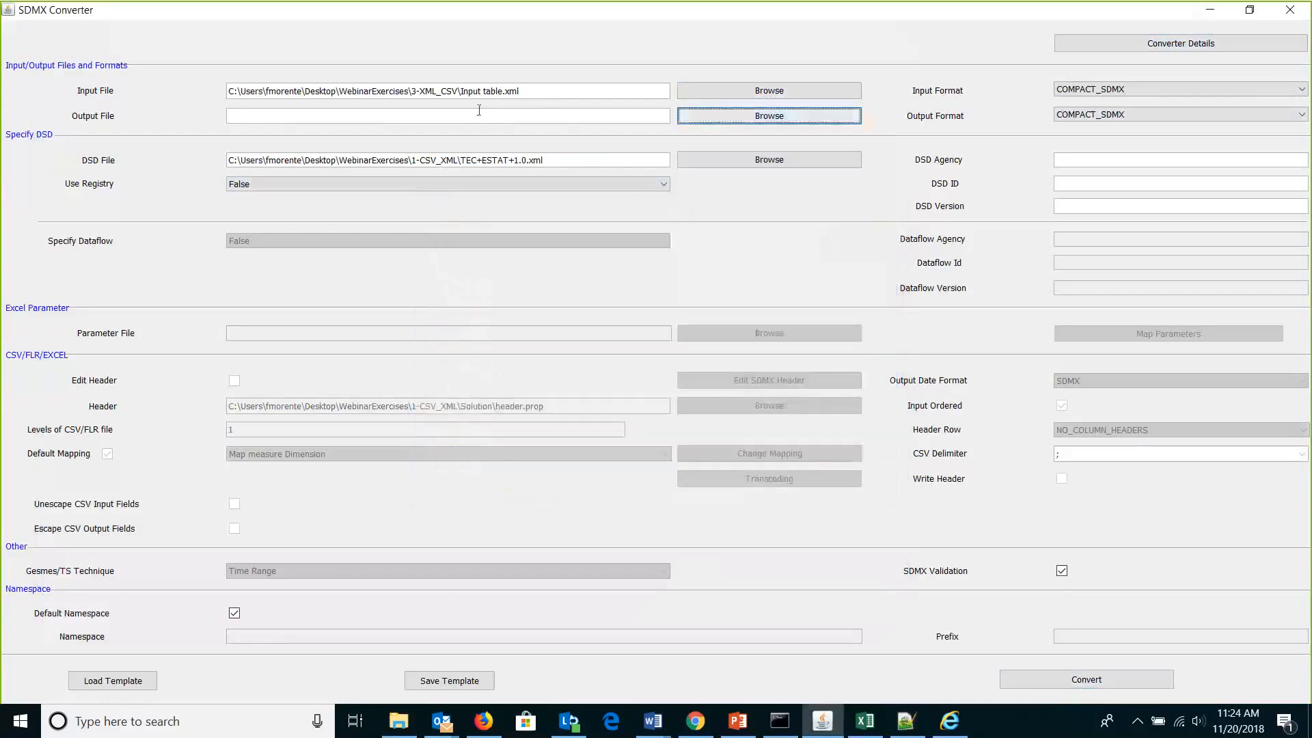
{"action": "left_click_drag", "start_coordinate": [462, 97], "coordinate": [207, 87]}
{"action": "key", "text": "ctrl+c"}
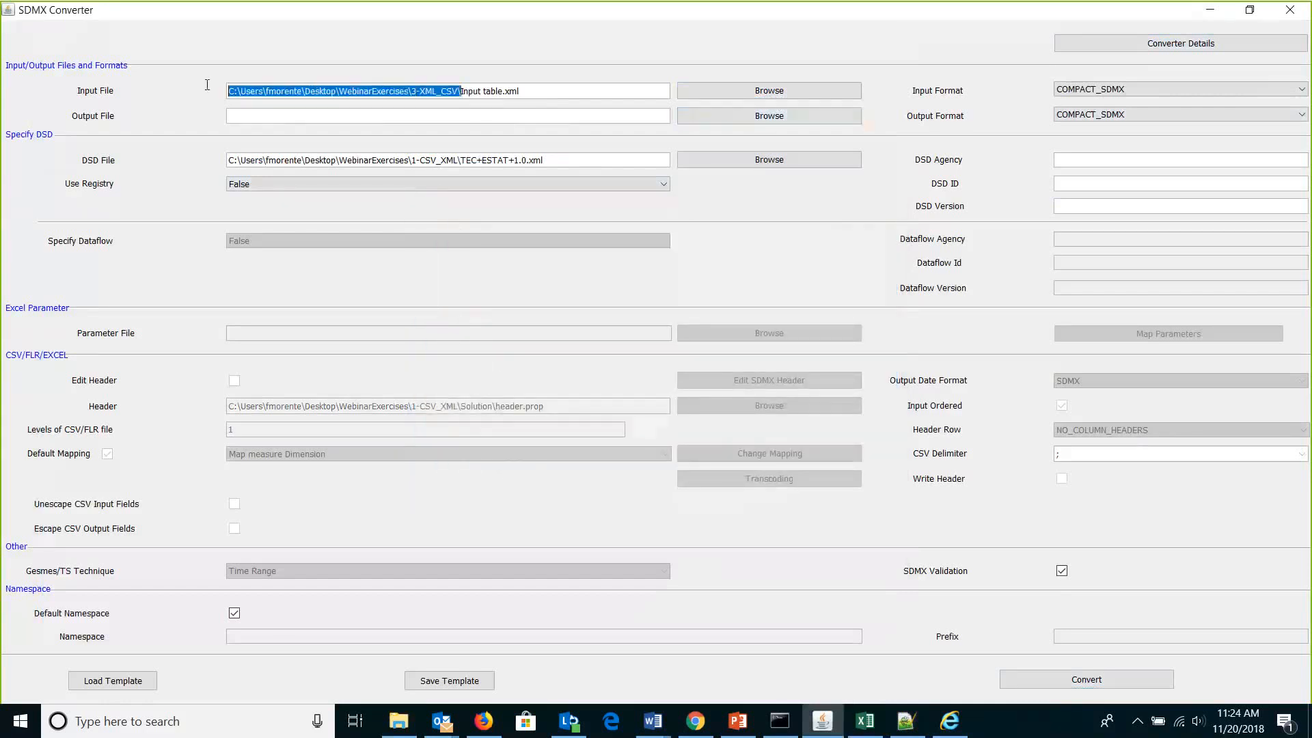
{"action": "left_click", "coordinate": [240, 116]}
{"action": "key", "text": "ctrl+v"}
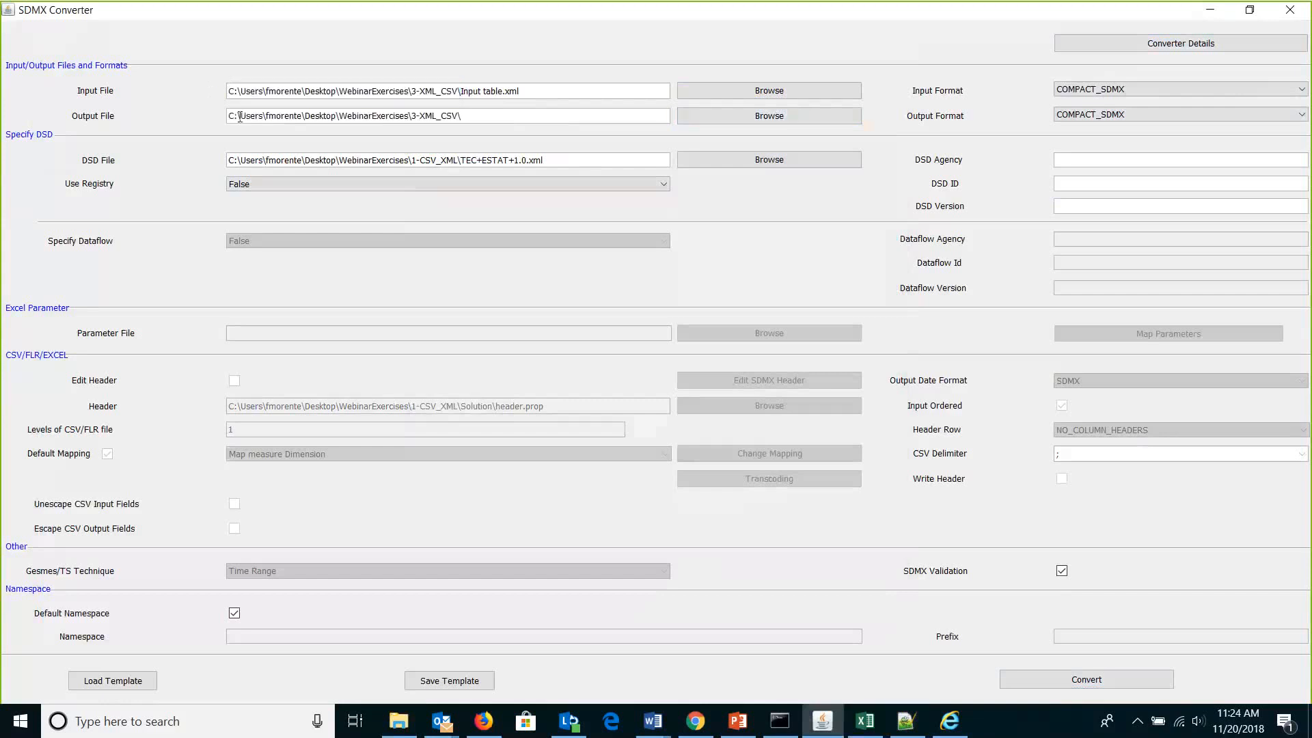
{"action": "type", "text": "output1.csv"}
Set the output format to CSV and choose TEC+ESTAT+1.0.xml from 3-XML_CSV as the DSD file
{"action": "left_click", "coordinate": [1254, 10]}
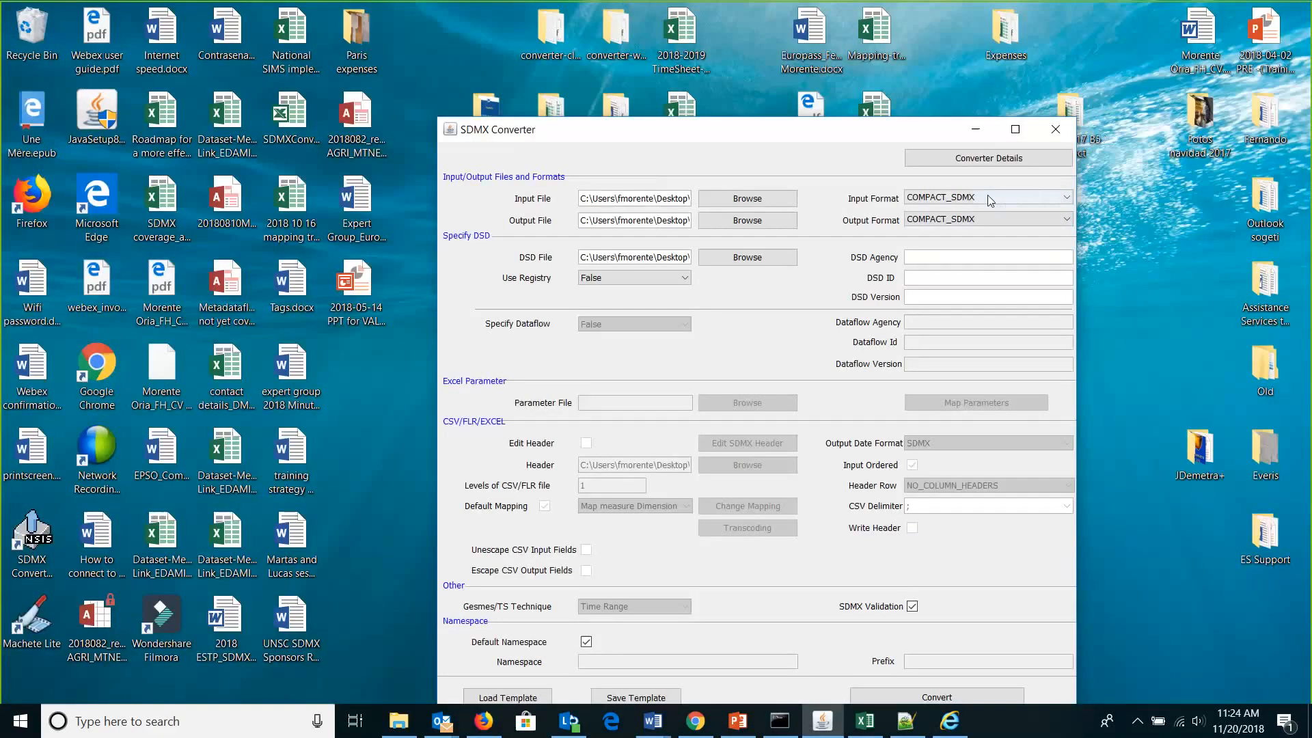
{"action": "left_click", "coordinate": [986, 218]}
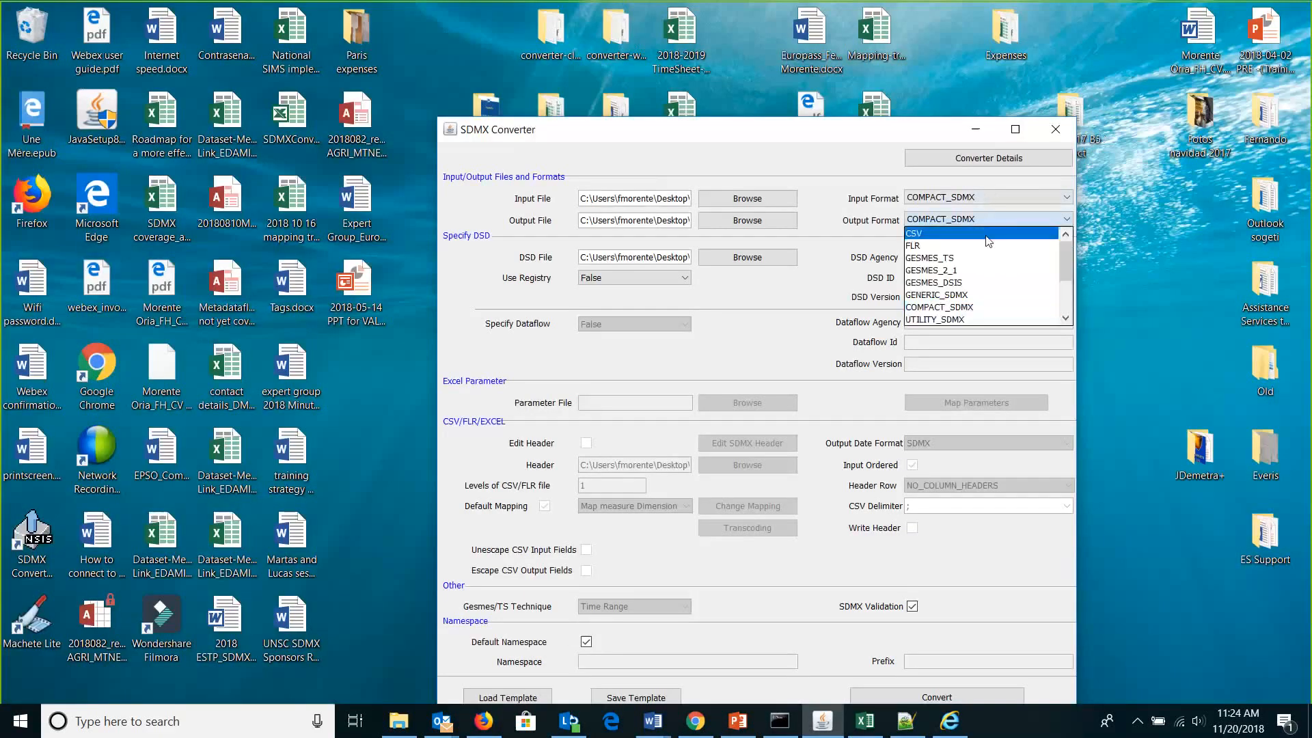
{"action": "left_click", "coordinate": [987, 235]}
{"action": "left_click", "coordinate": [1015, 129]}
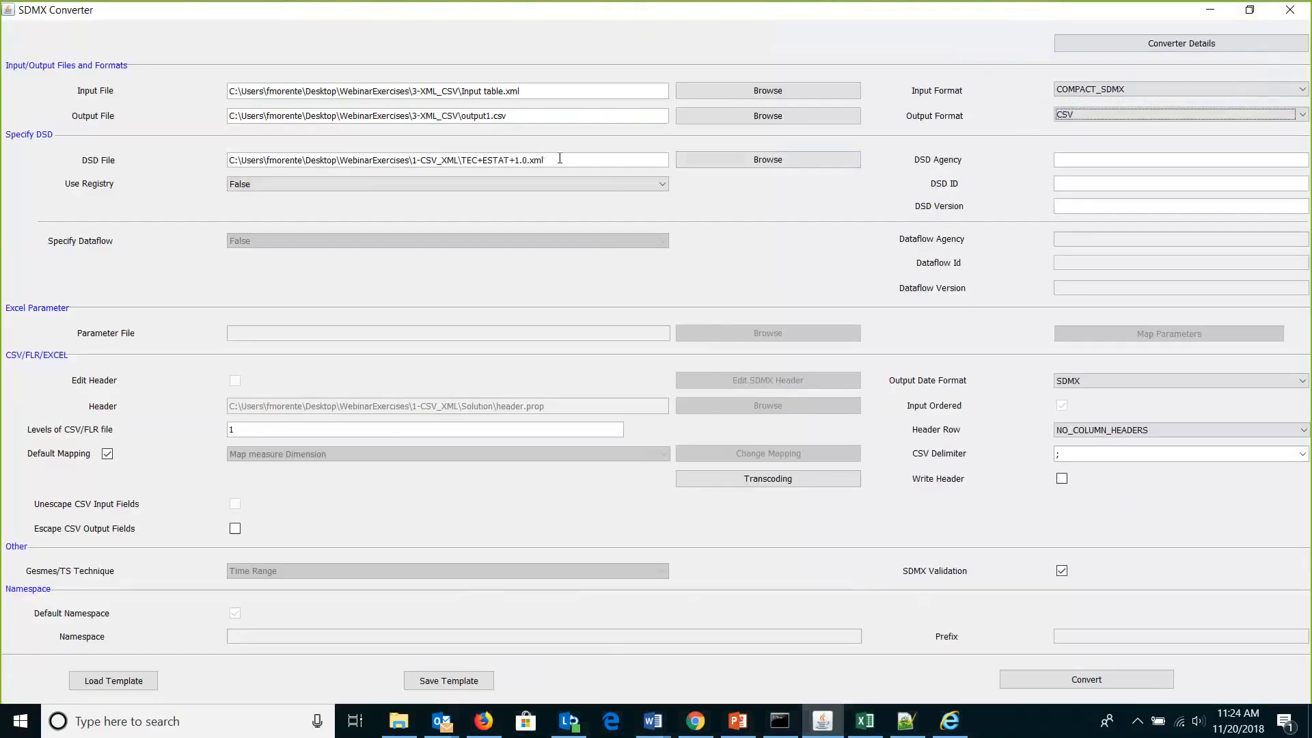
{"action": "left_click", "coordinate": [782, 162]}
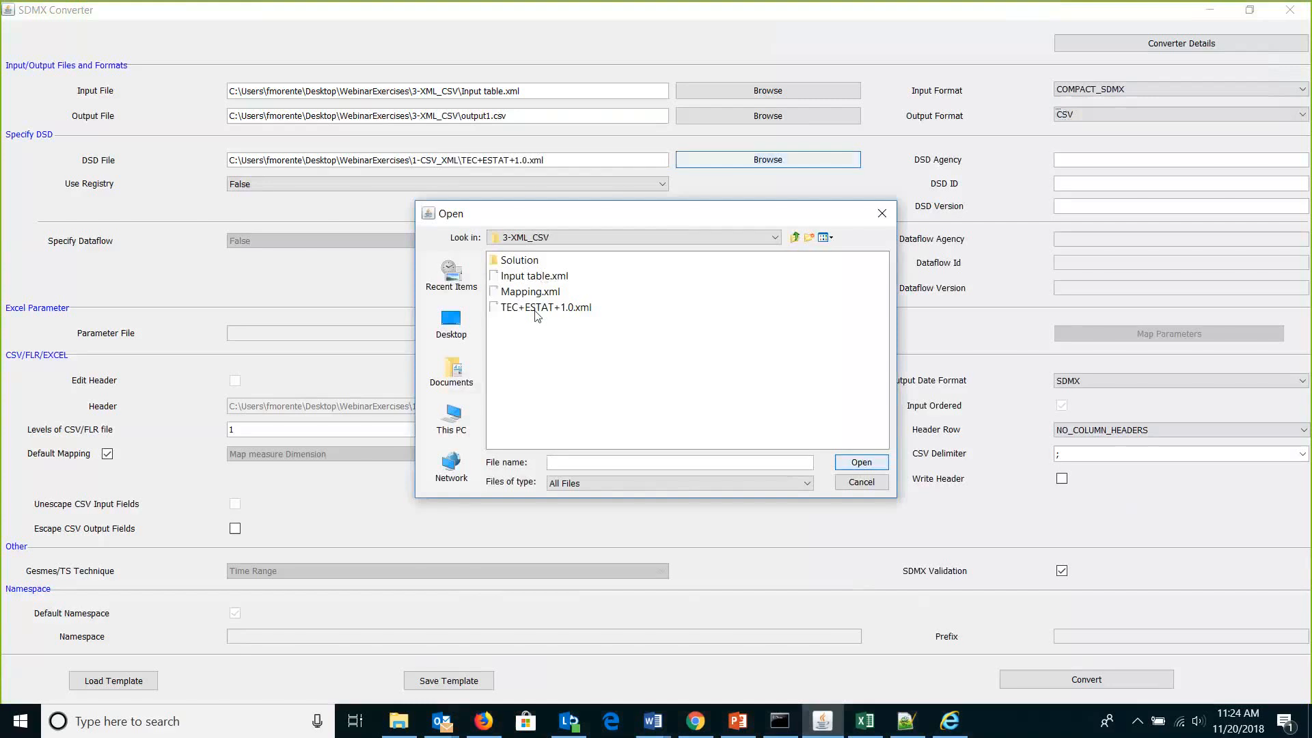
{"action": "double_click", "coordinate": [539, 307]}
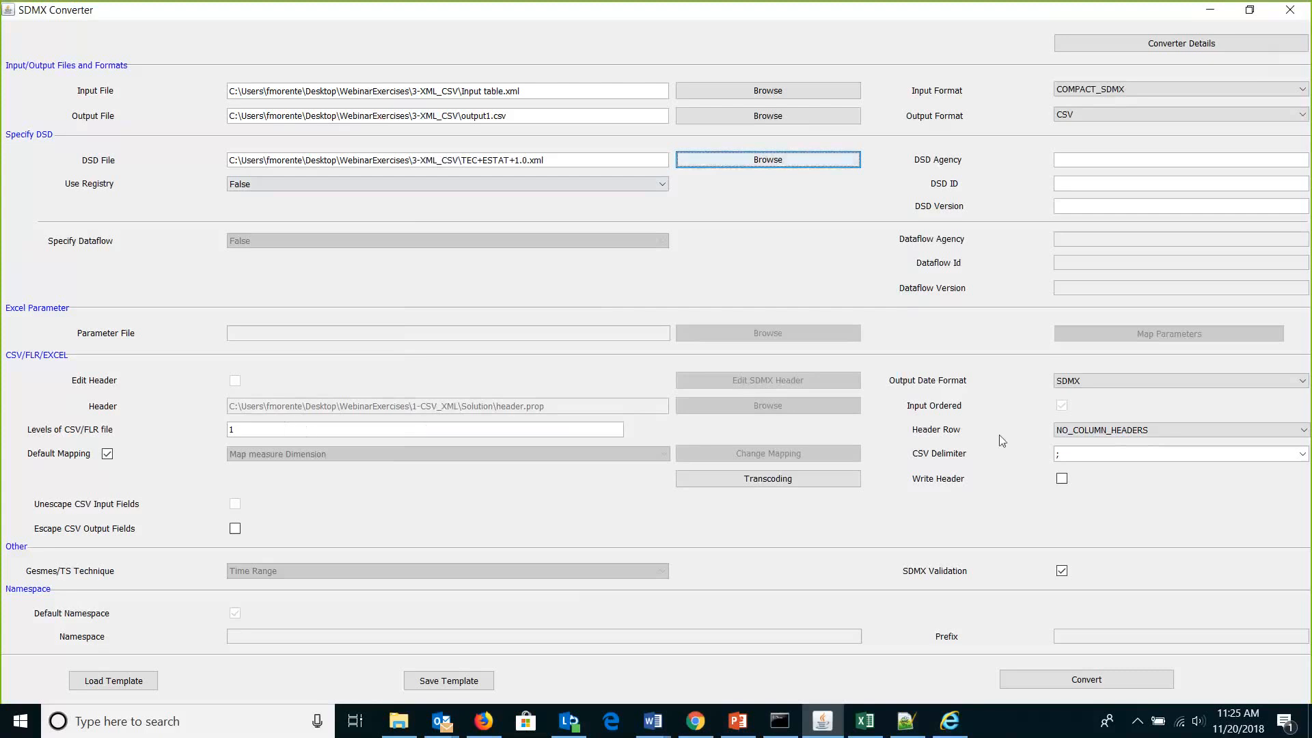
Review the available output date formats and header row options, keeping SDMX and NO_COLUMN_HEADERS
{"action": "left_click", "coordinate": [1080, 380]}
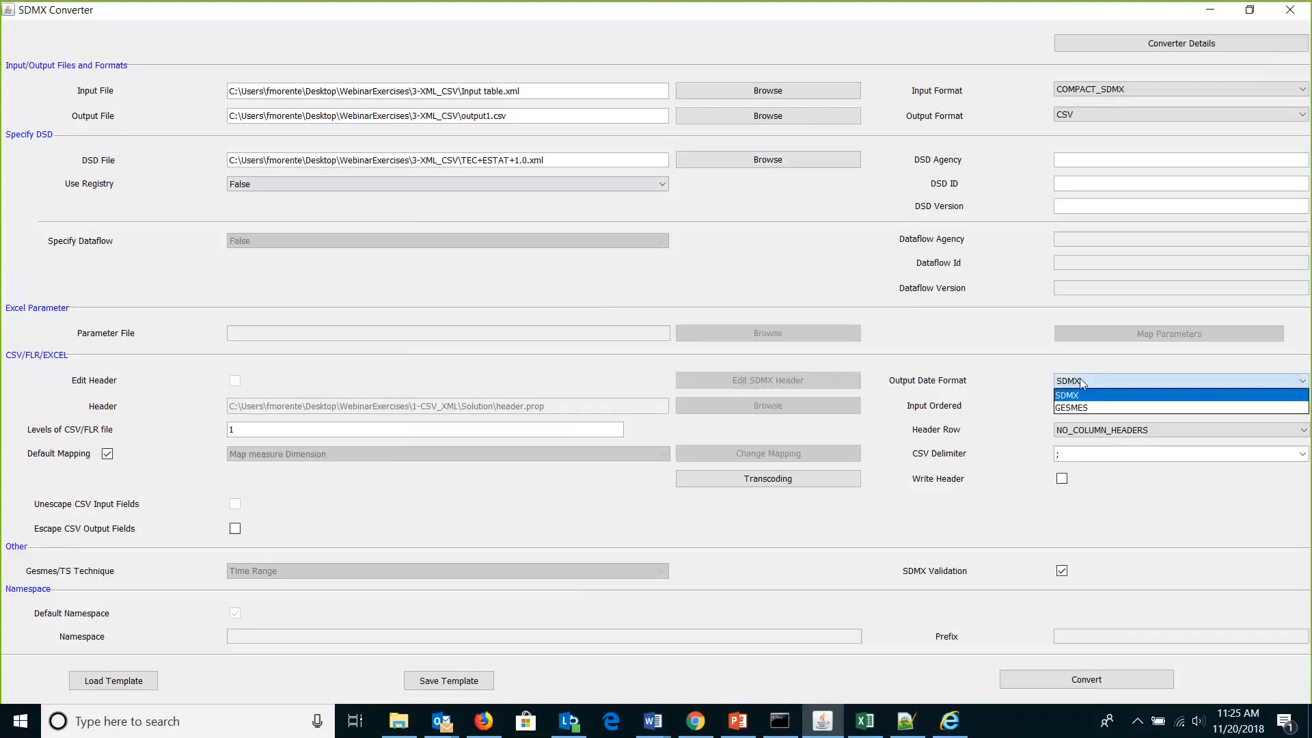
{"action": "left_click", "coordinate": [1081, 383]}
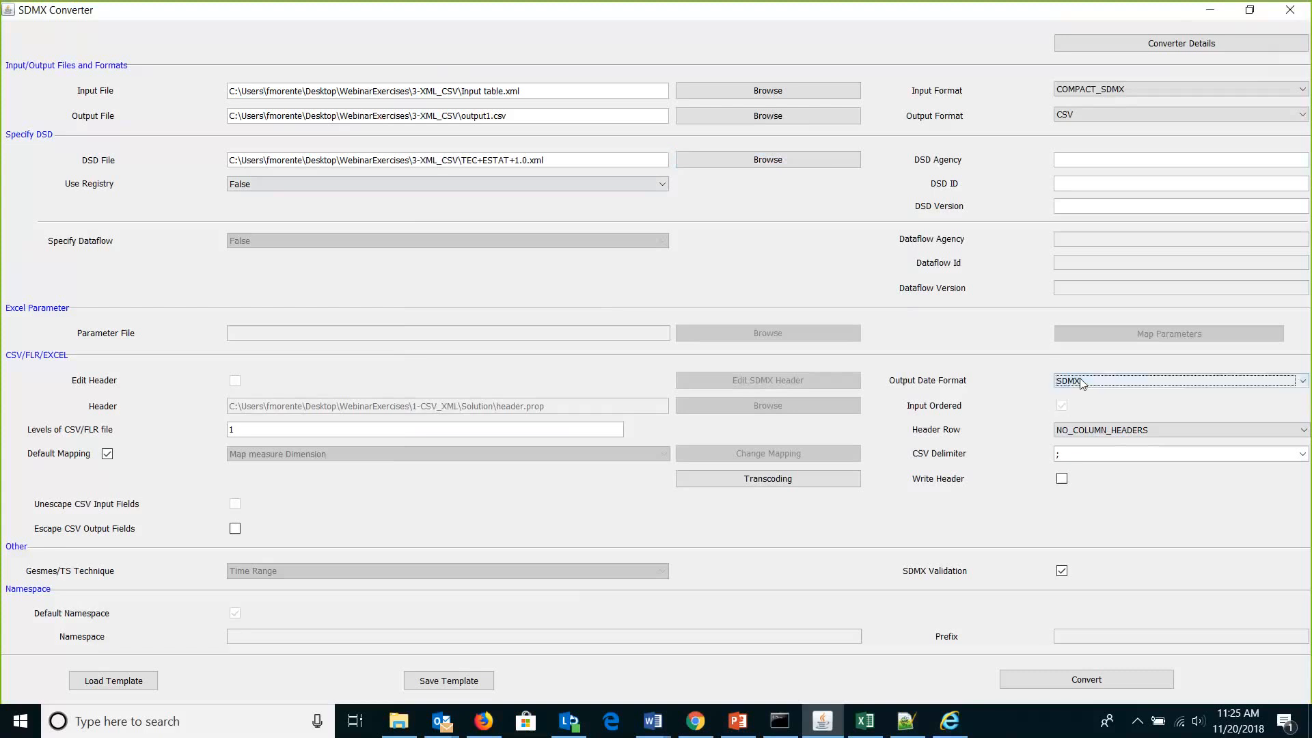
{"action": "left_click", "coordinate": [1075, 432]}
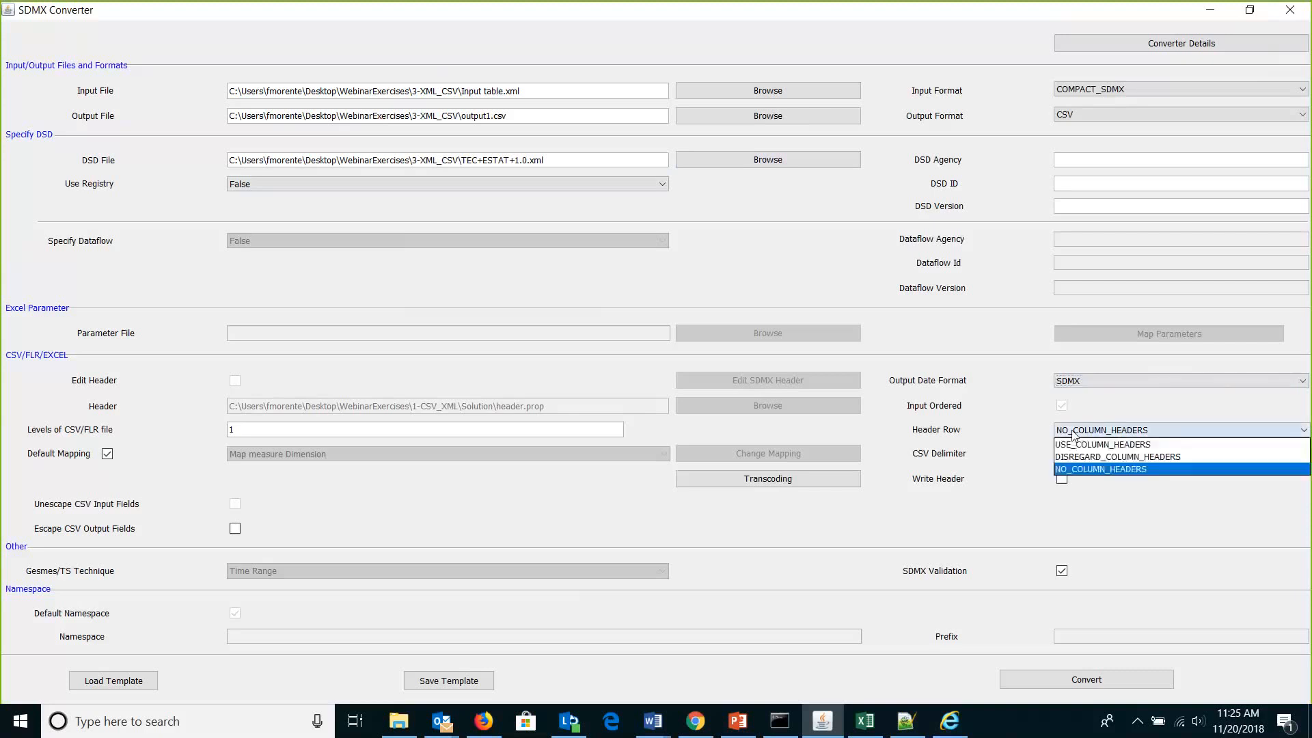
{"action": "left_click", "coordinate": [1077, 470]}
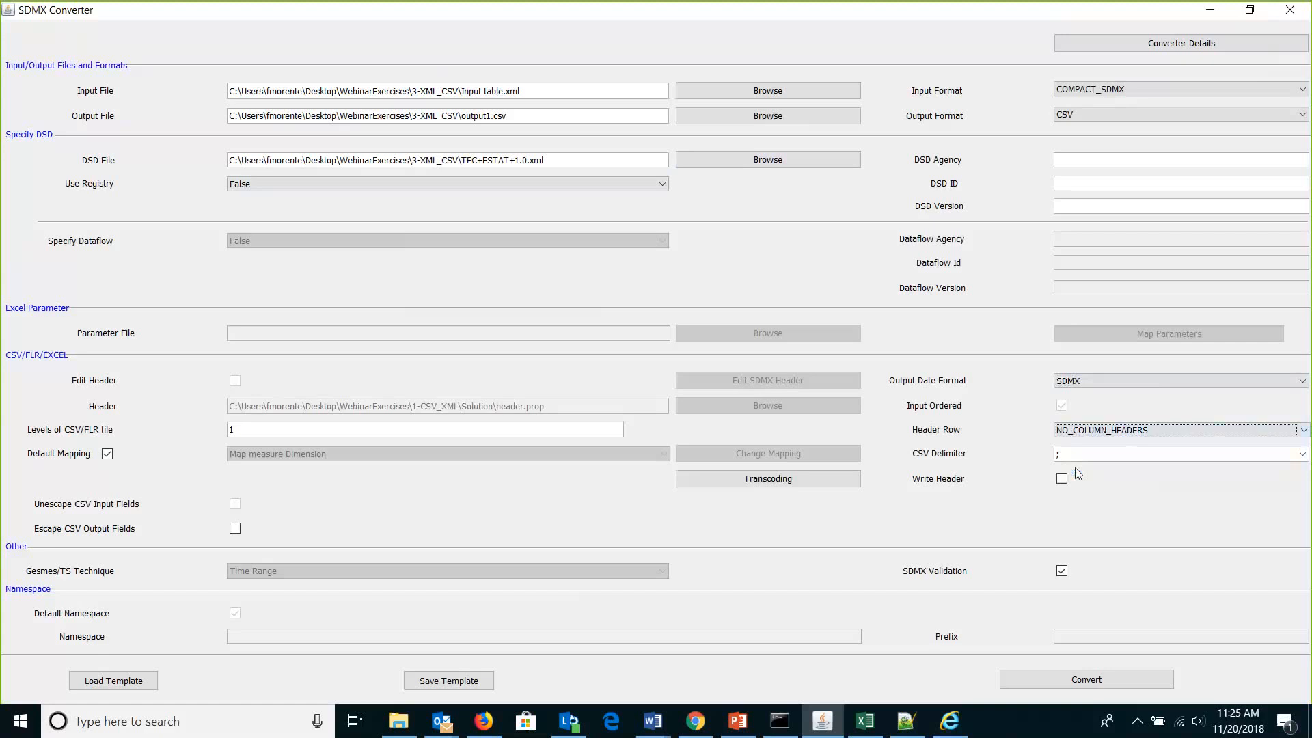
{"action": "left_click", "coordinate": [1127, 430]}
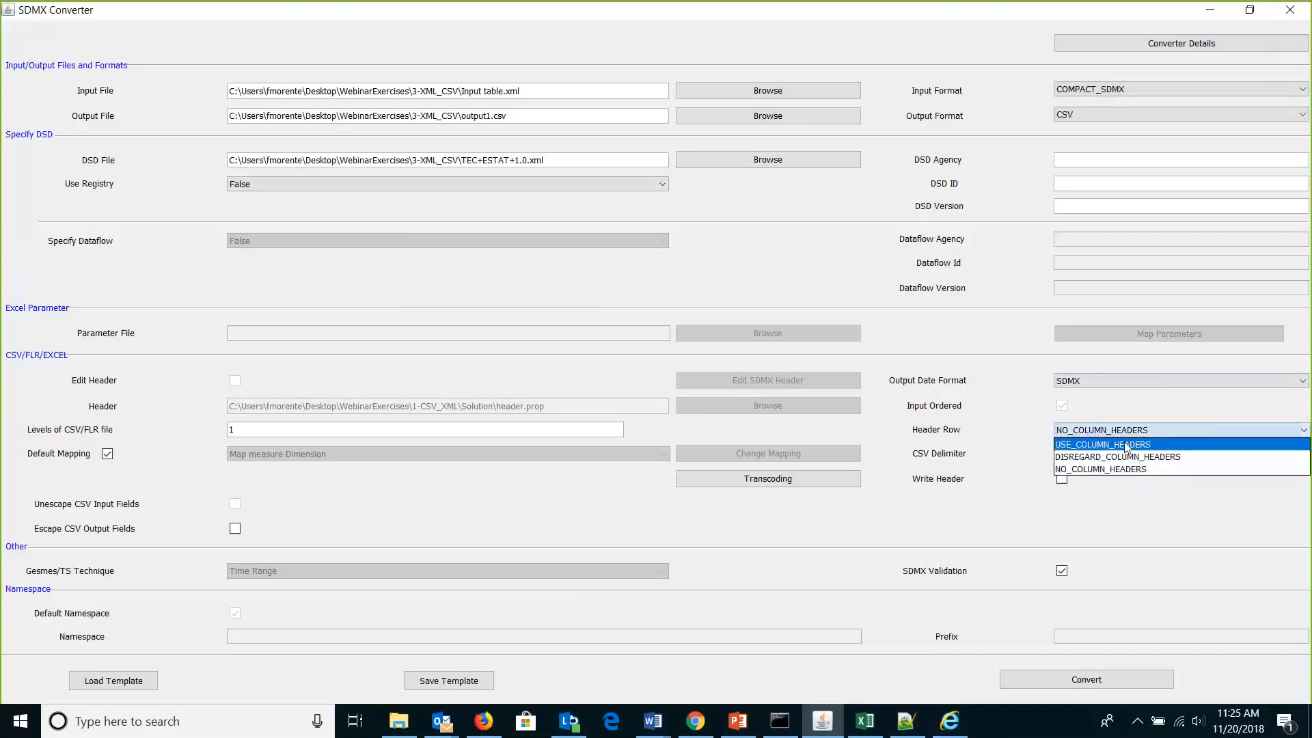
{"action": "left_click", "coordinate": [1126, 431]}
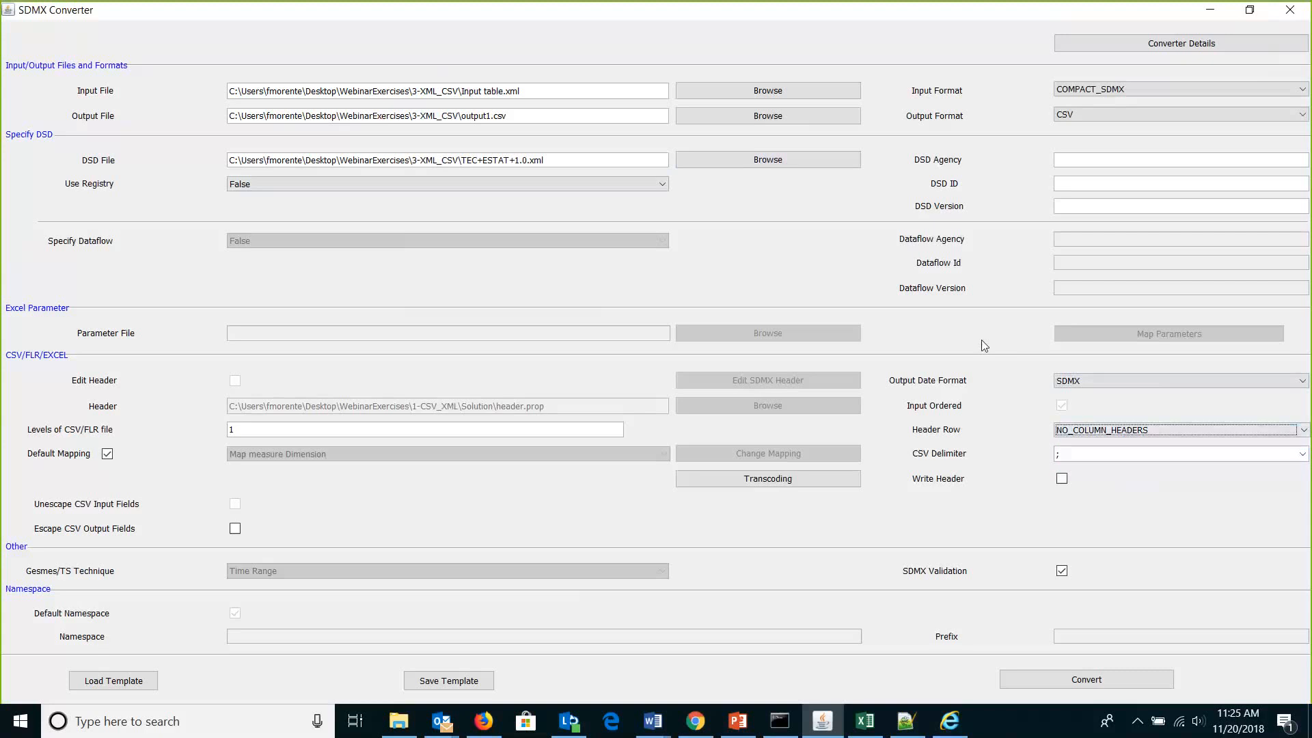
Keep the semicolon as the CSV delimiter, run the conversion and dismiss the completion message
{"action": "left_click", "coordinate": [1069, 454]}
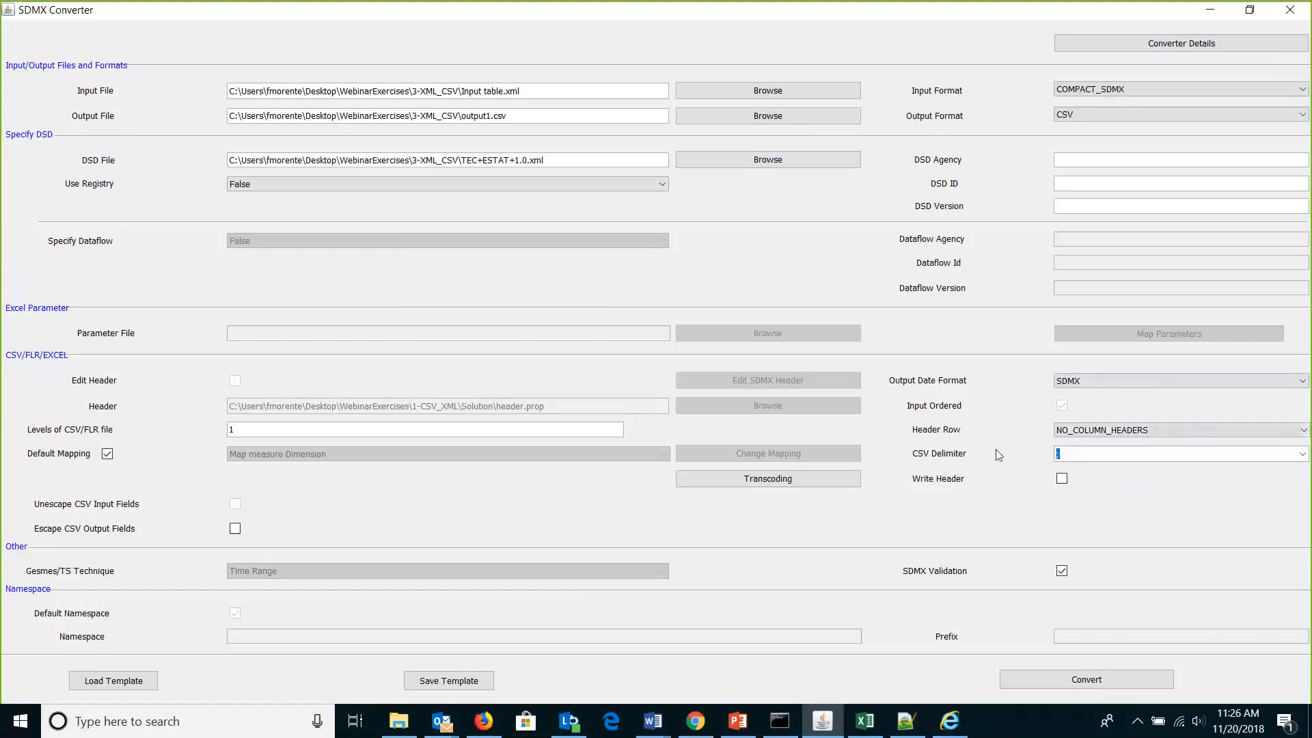
{"action": "left_click", "coordinate": [1095, 460]}
{"action": "left_click", "coordinate": [1087, 680]}
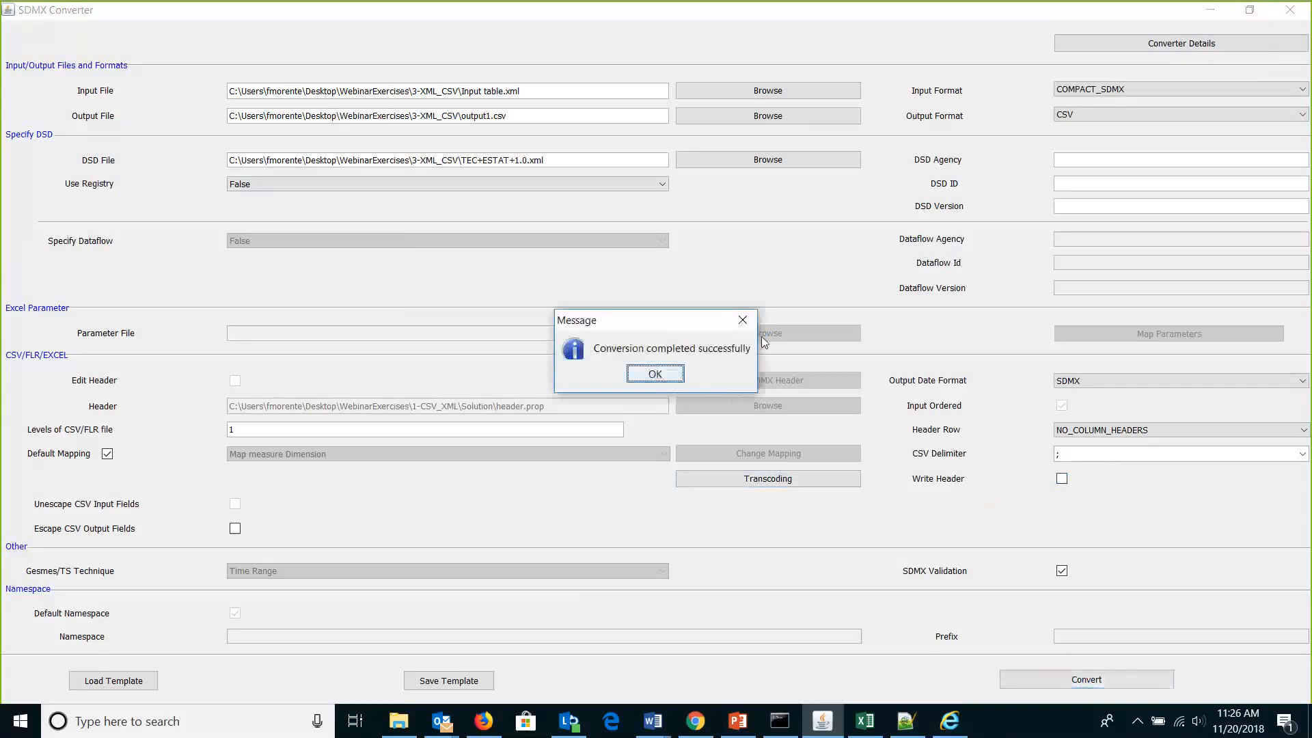
{"action": "left_click", "coordinate": [655, 374]}
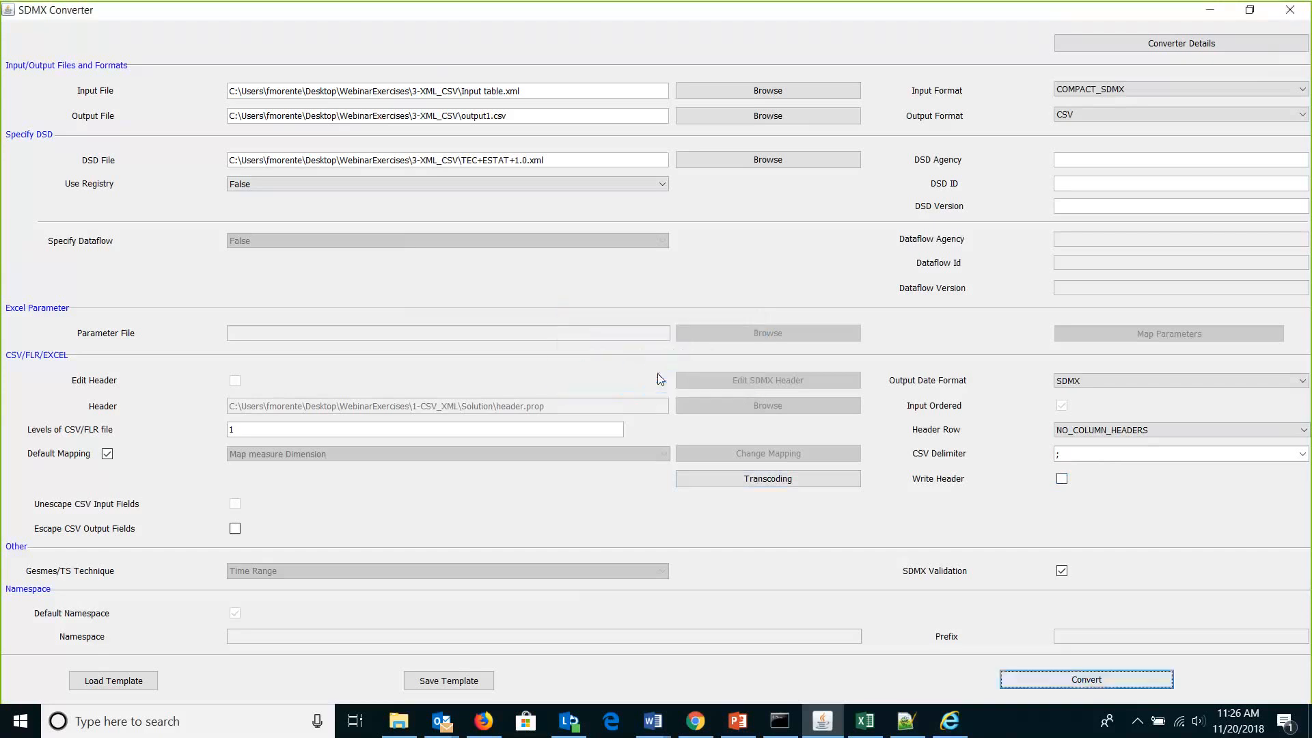
Open output1.csv from 3-XML_CSV in Excel and widen its window and the Table_input.csv window to compare their rows
{"action": "left_click", "coordinate": [399, 721]}
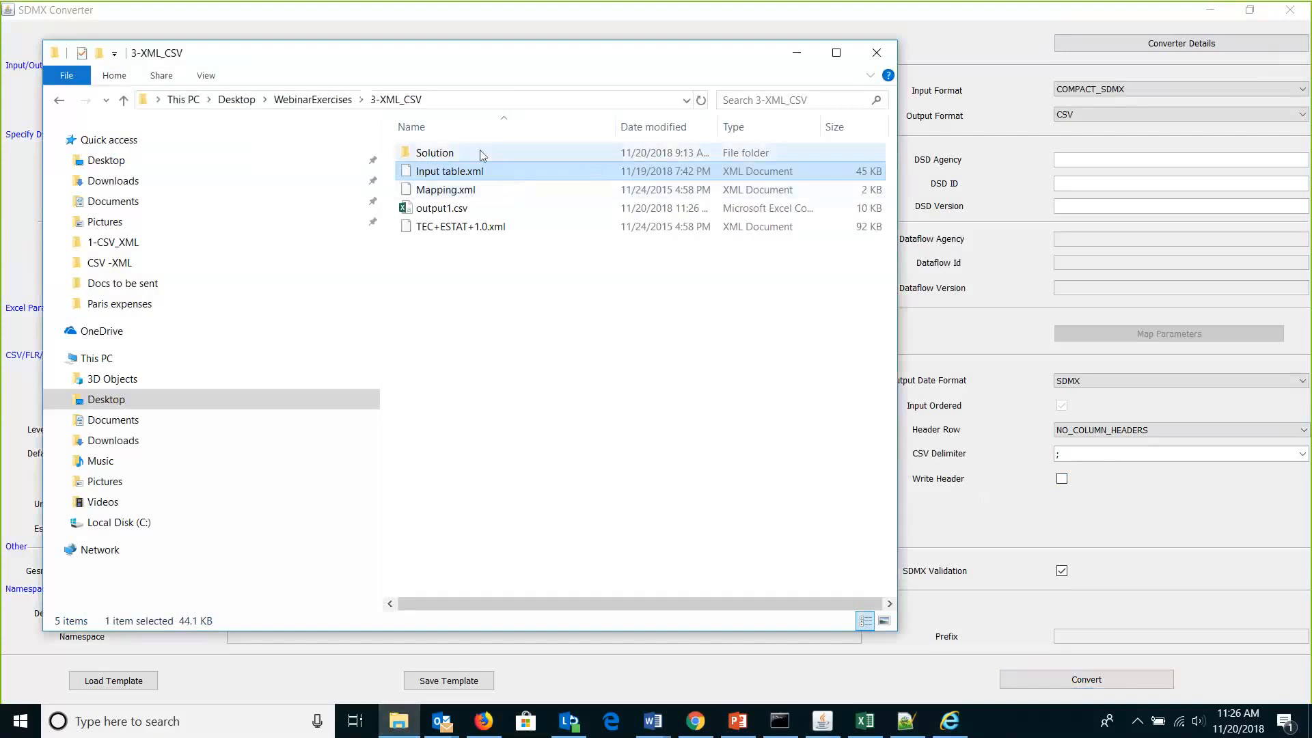
{"action": "right_click", "coordinate": [468, 211]}
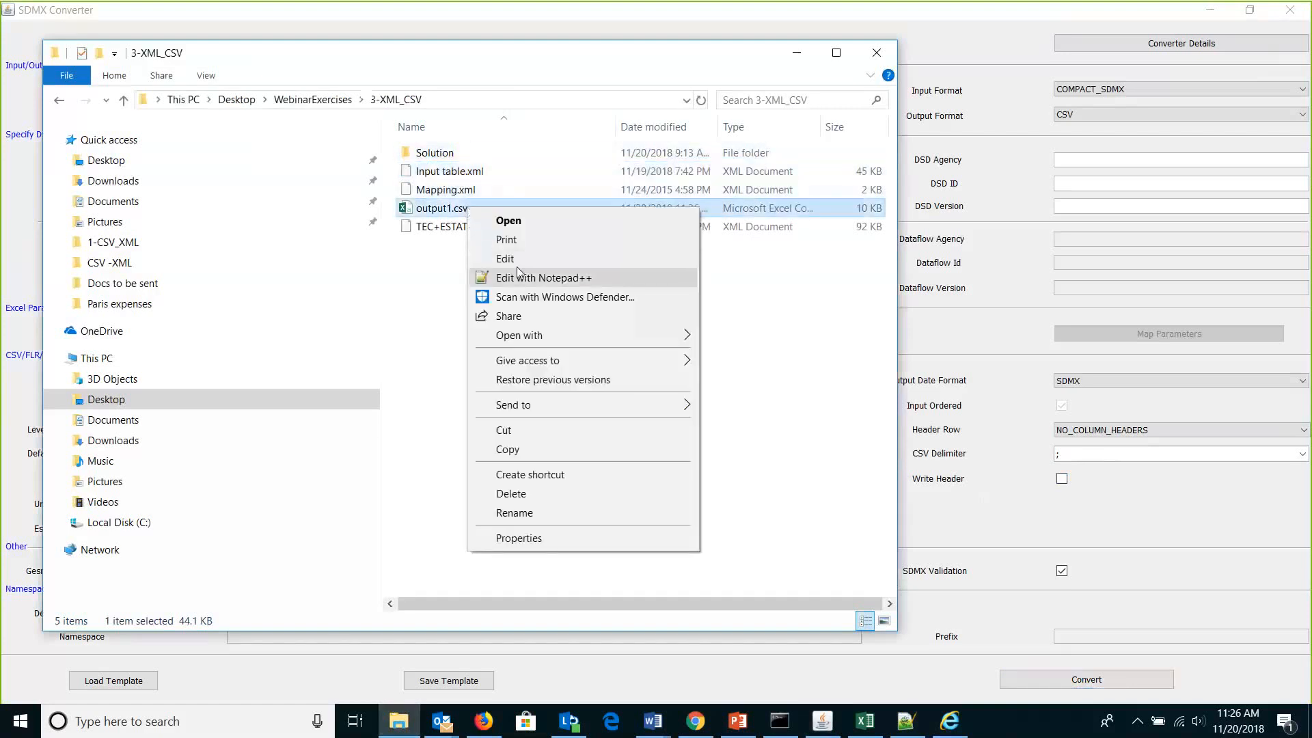
{"action": "left_click", "coordinate": [509, 221]}
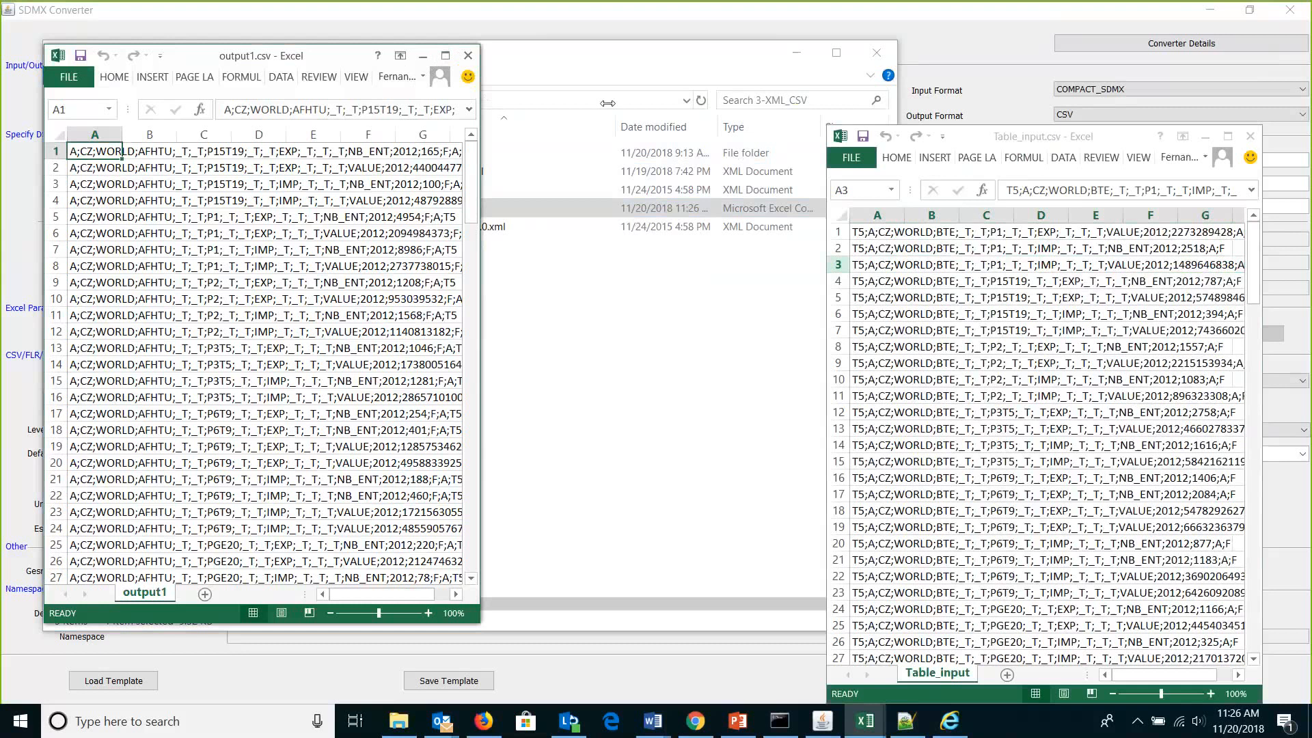
{"action": "left_click_drag", "start_coordinate": [607, 103], "coordinate": [694, 126]}
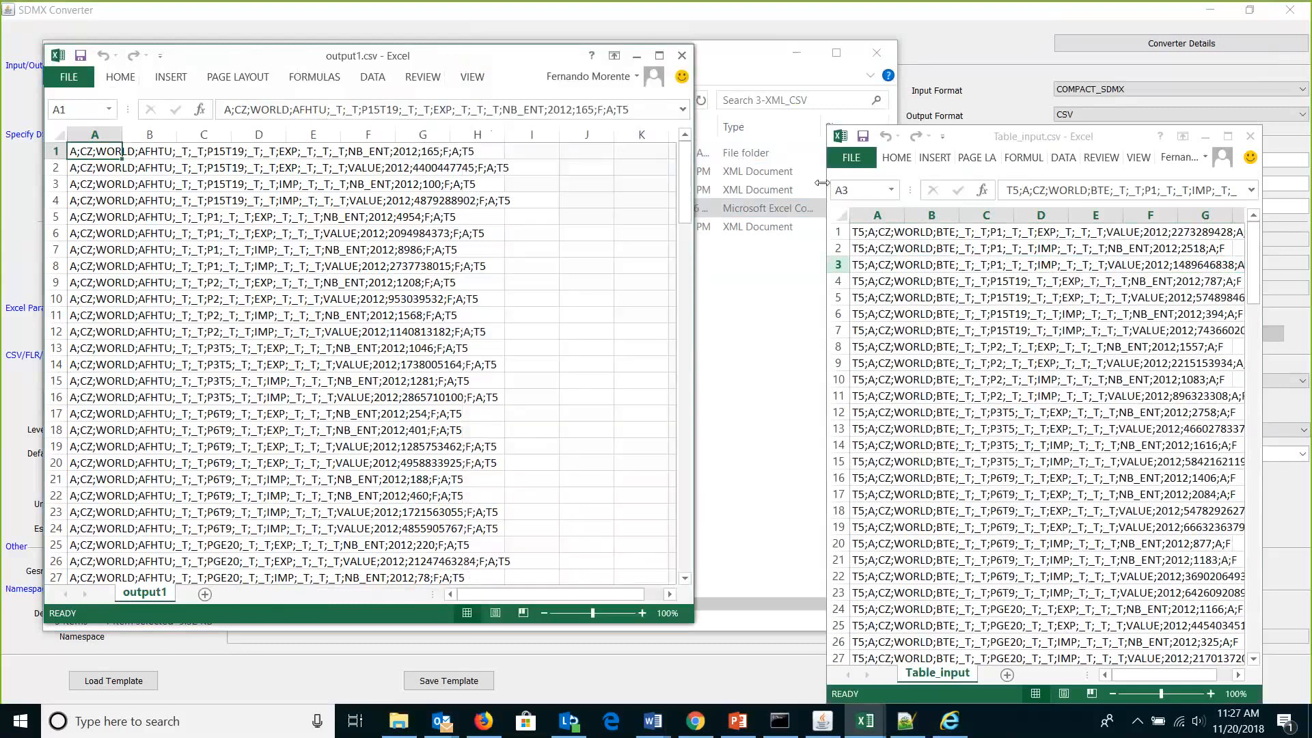
{"action": "left_click_drag", "start_coordinate": [821, 182], "coordinate": [755, 176]}
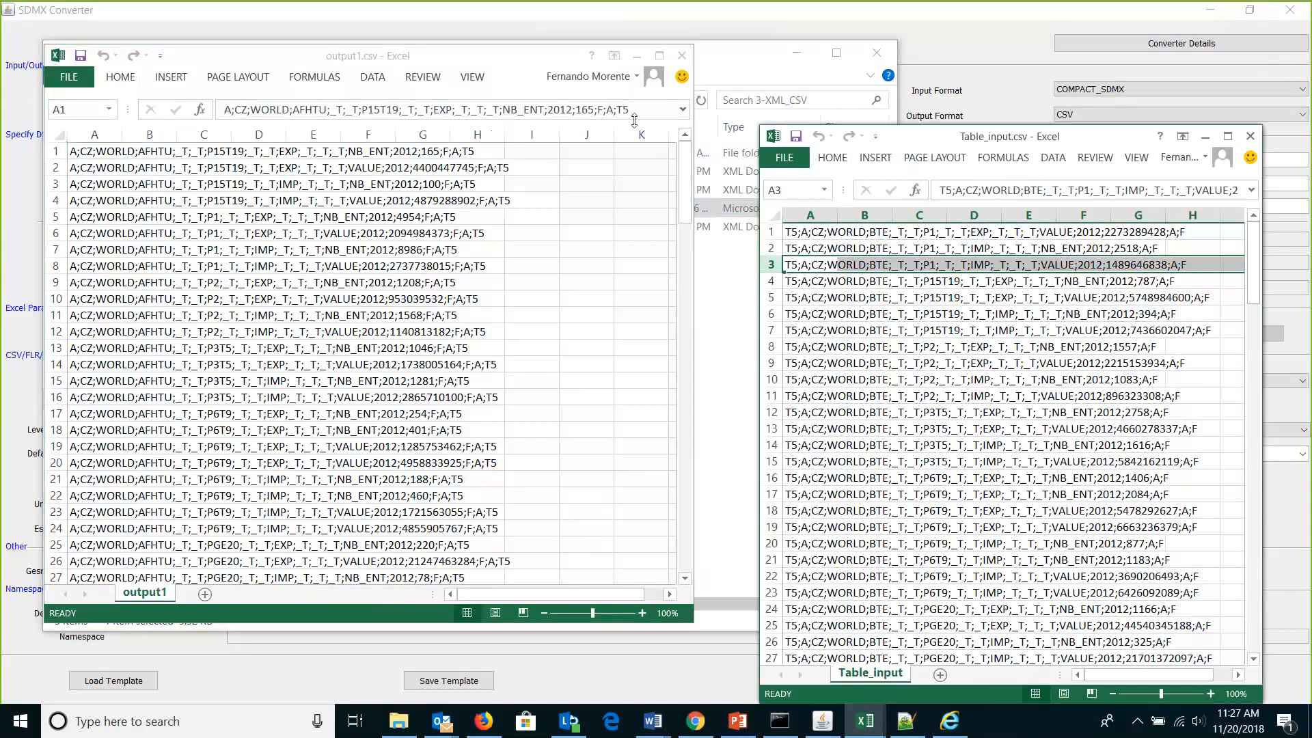
Close output1.csv, clear the Table_input.csv and 3-XML_CSV windows from view, and change the converter's output file name to output2.csv
{"action": "left_click", "coordinate": [685, 59]}
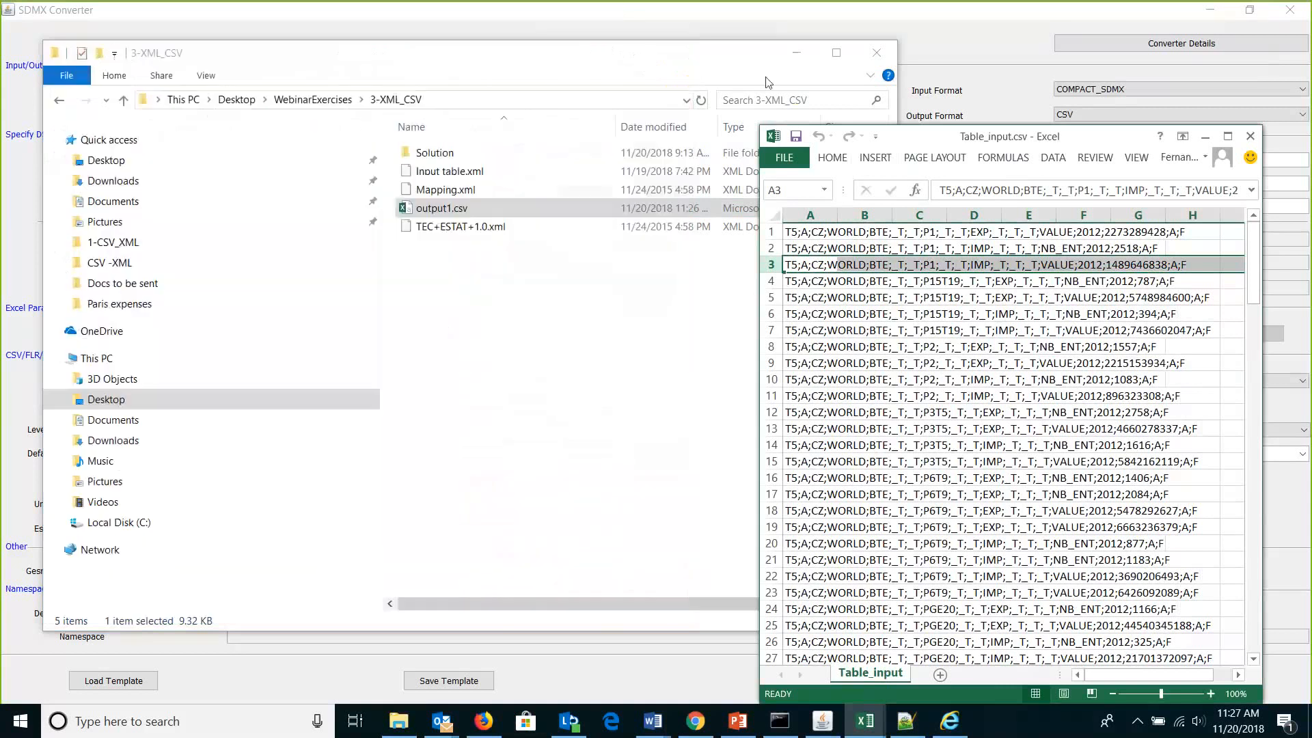
{"action": "left_click", "coordinate": [1206, 140]}
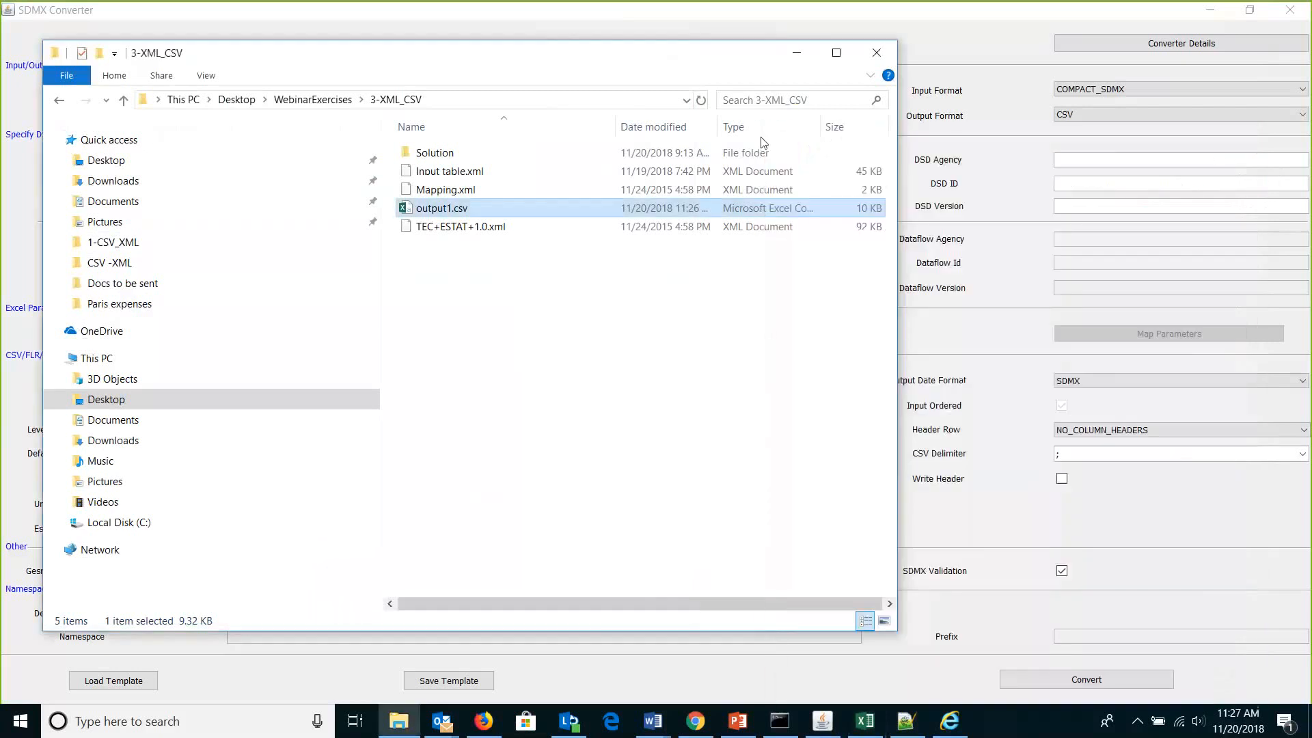
{"action": "left_click", "coordinate": [797, 52]}
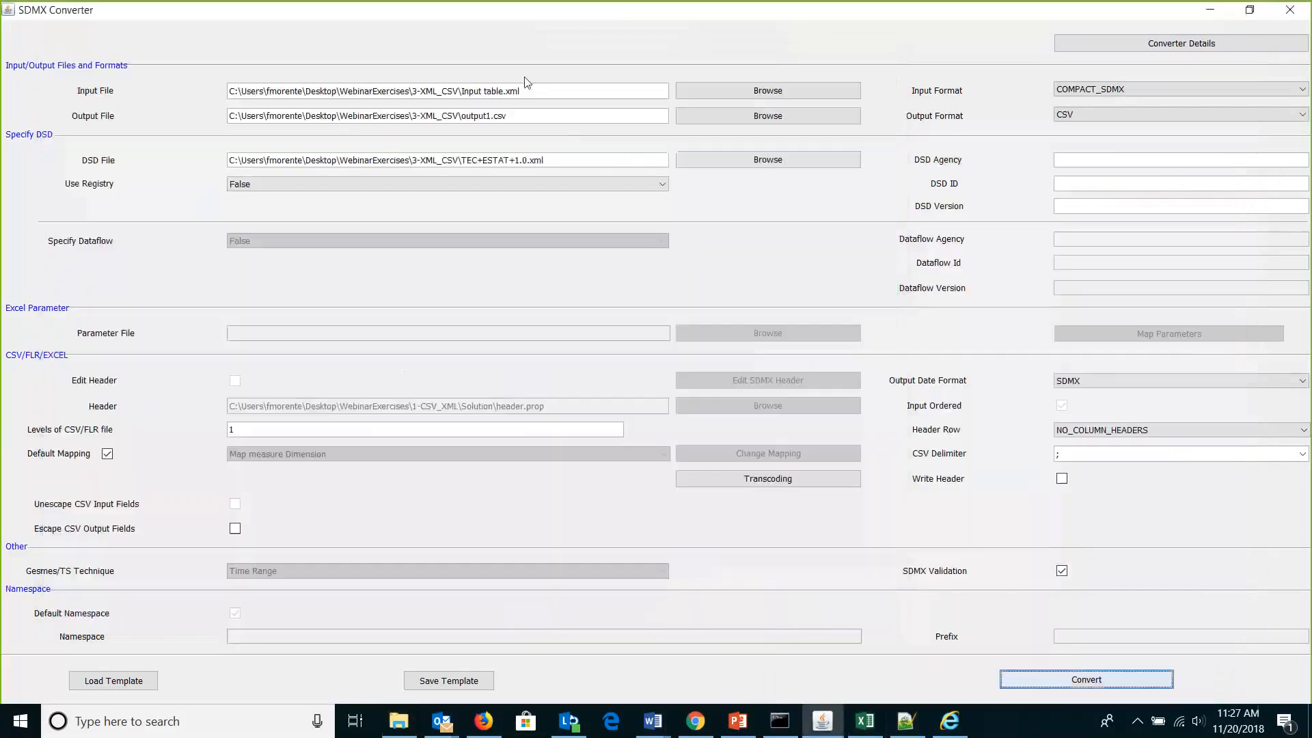
{"action": "left_click", "coordinate": [489, 114]}
{"action": "key", "text": "BackSpace"}
{"action": "type", "text": "2"}
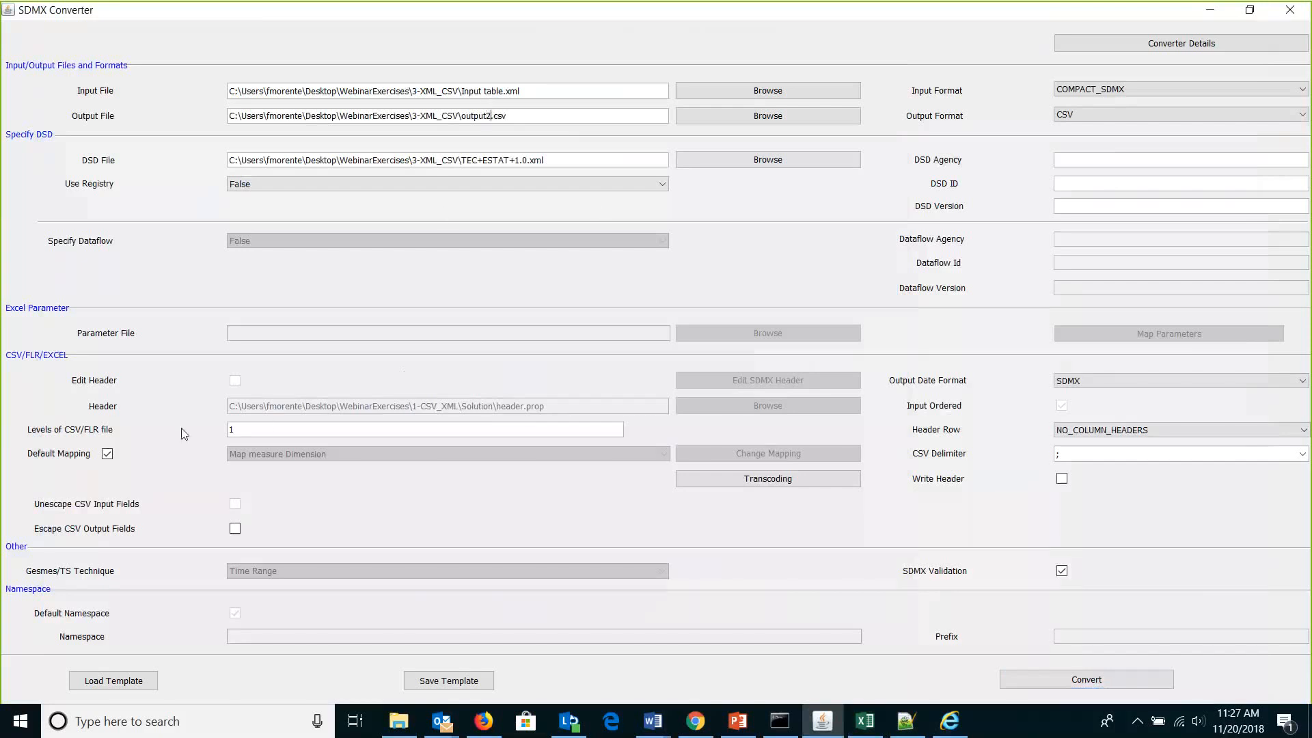
Turn off default mapping, load Mapping.xml from 3-XML_CSV as the component mapping, check its positions down to TABLE_ID and accept it
{"action": "left_click", "coordinate": [107, 455]}
{"action": "left_click", "coordinate": [776, 455]}
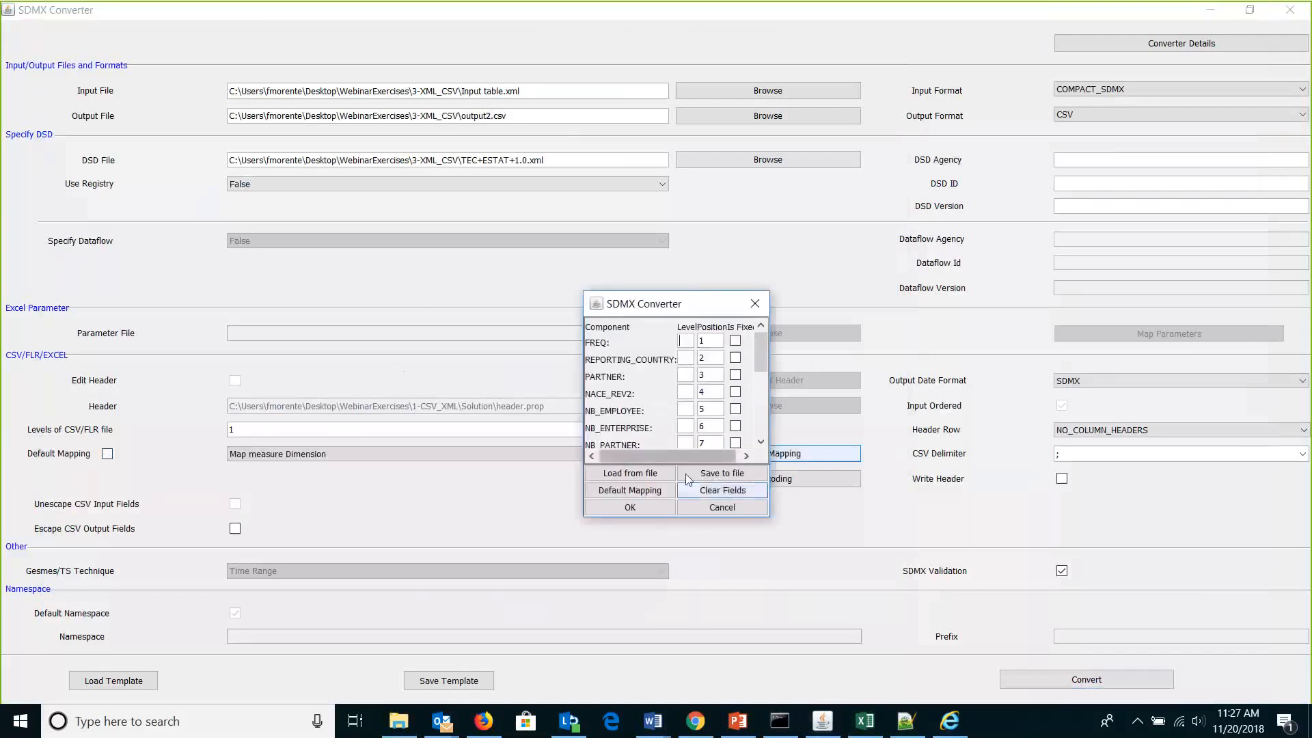
{"action": "left_click", "coordinate": [648, 474]}
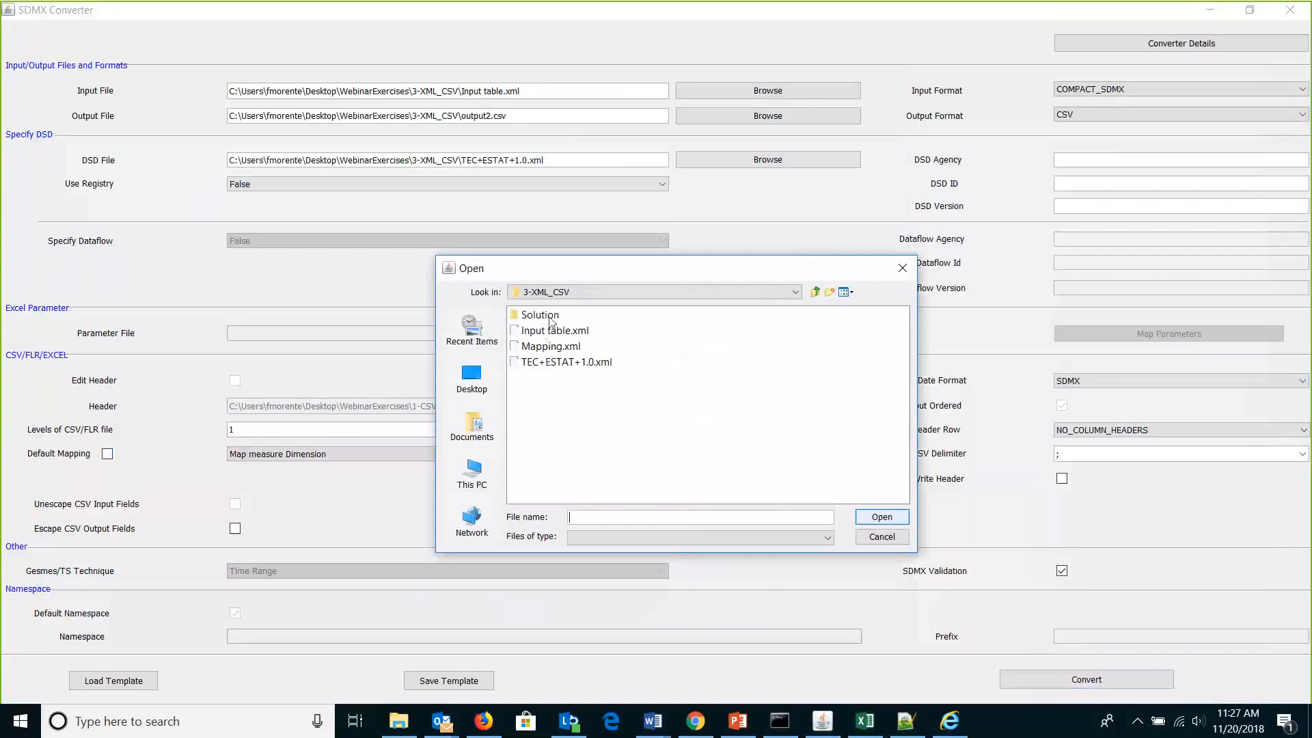
{"action": "double_click", "coordinate": [551, 347]}
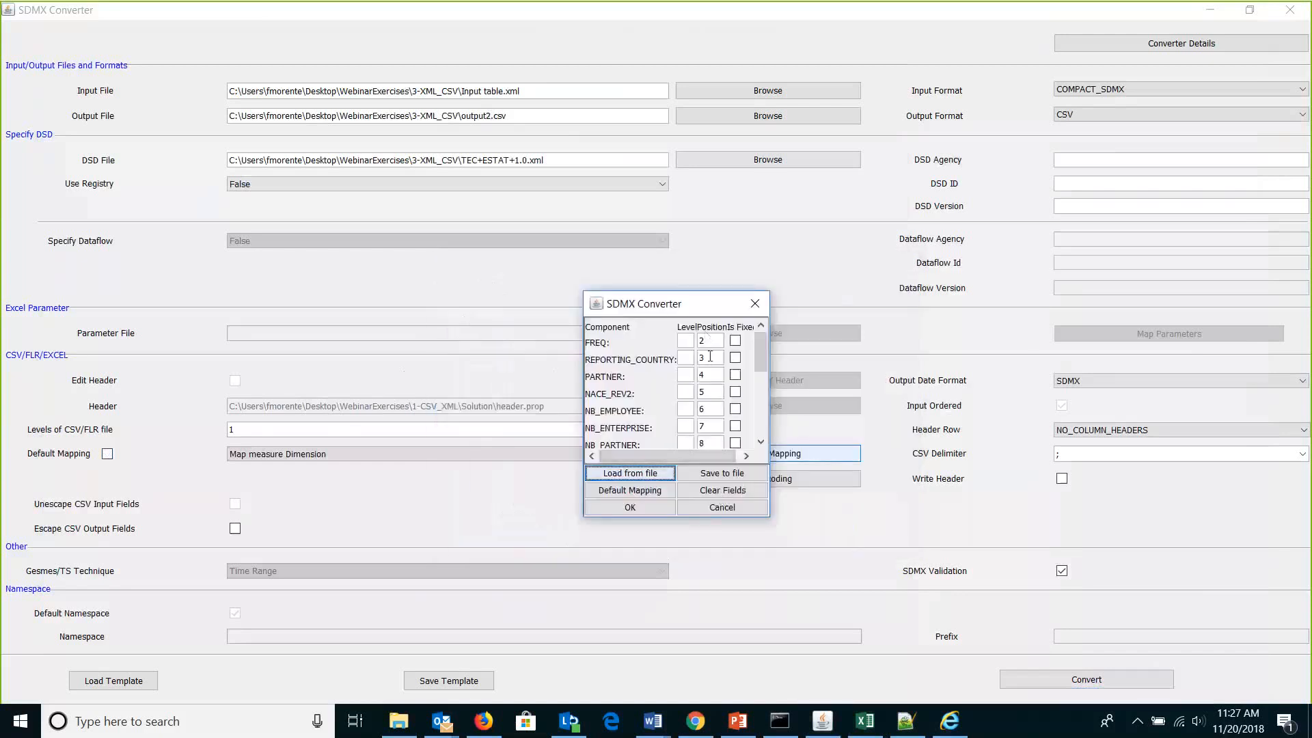
{"action": "left_click_drag", "start_coordinate": [756, 355], "coordinate": [757, 420]}
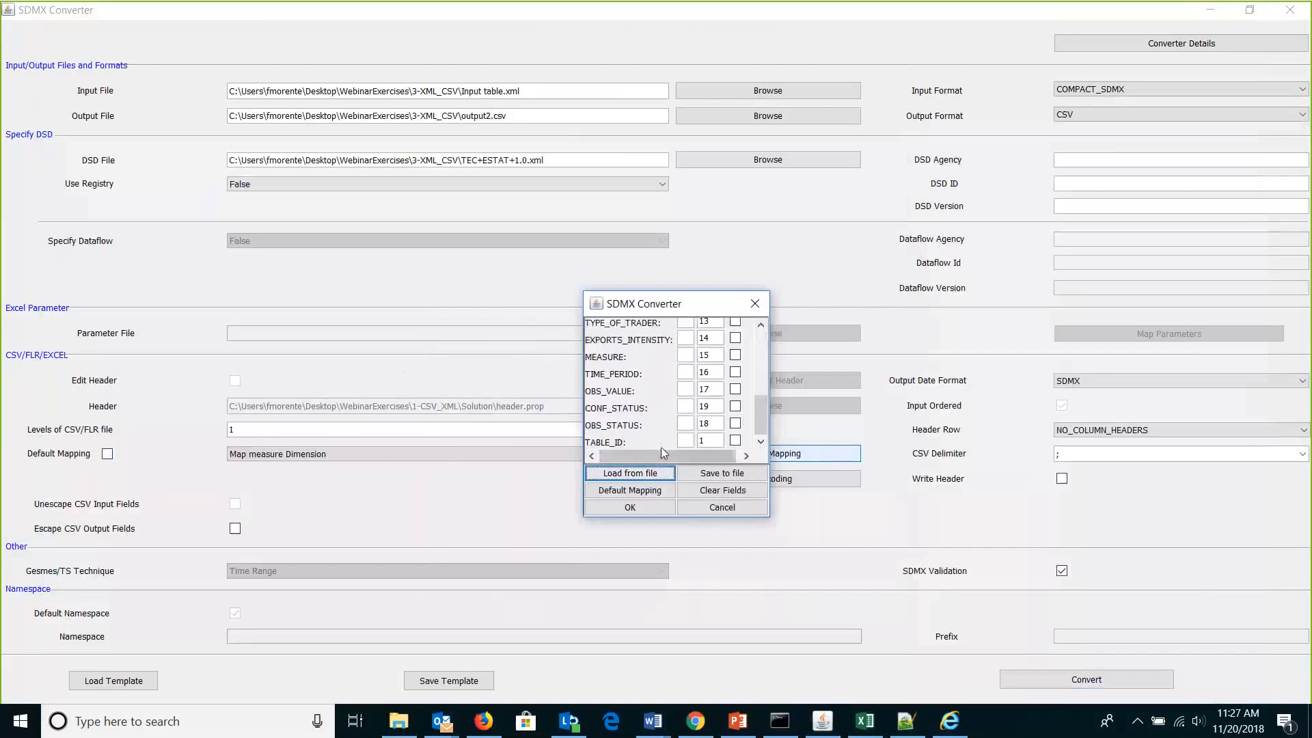
{"action": "left_click", "coordinate": [630, 507]}
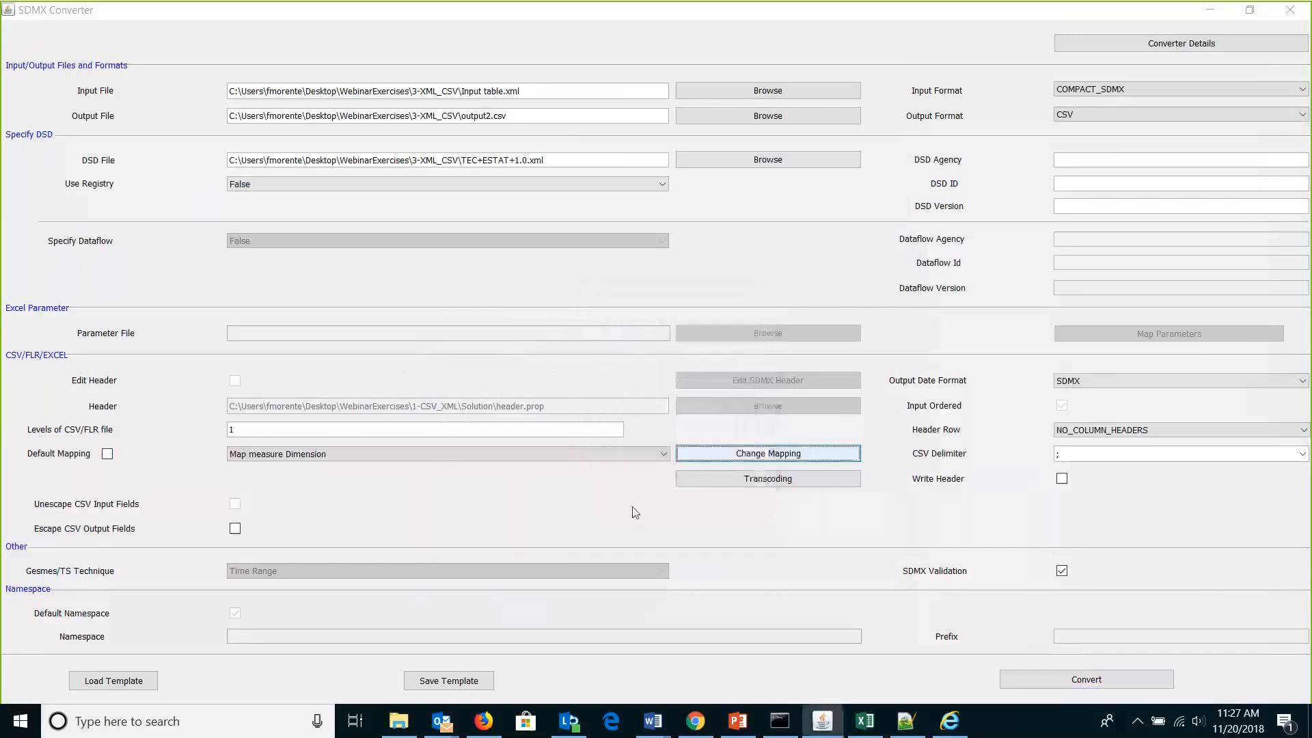
Run the conversion, dismiss the completion message and open output2.csv from 3-XML_CSV in Excel beside Table_input.csv
{"action": "left_click", "coordinate": [1075, 681]}
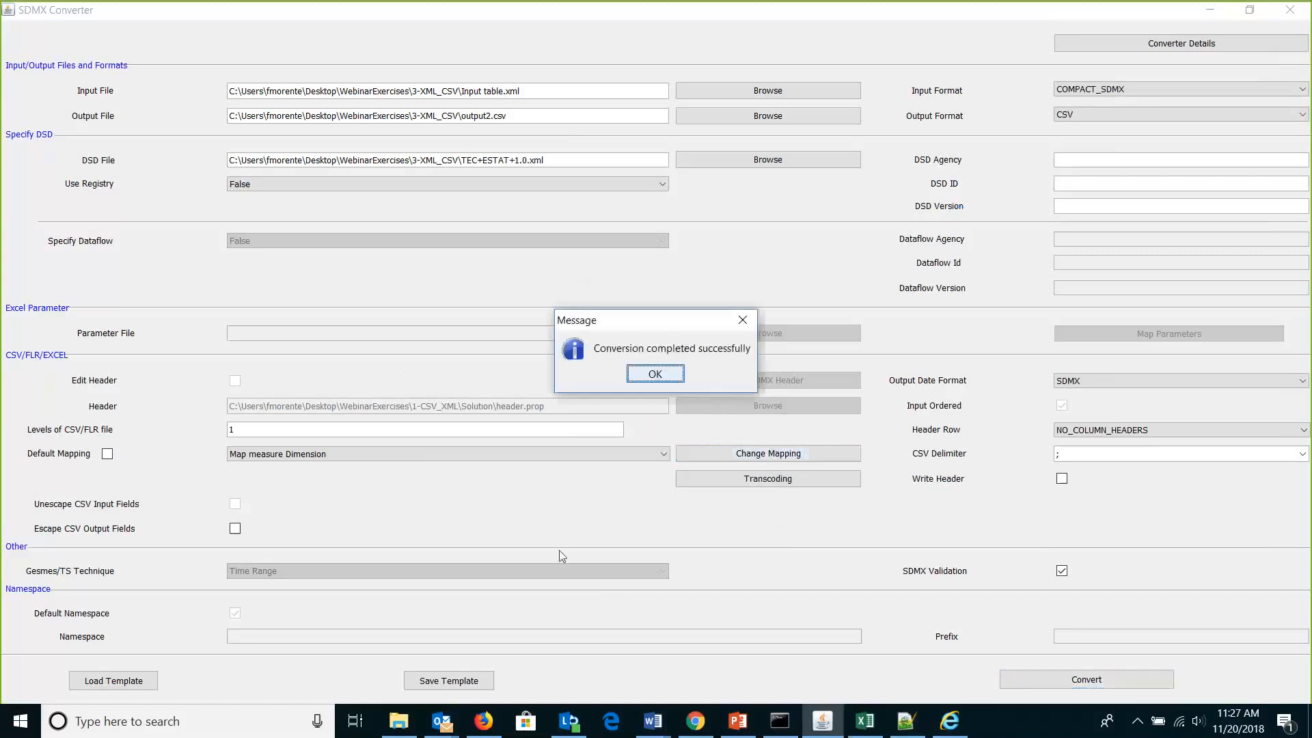
{"action": "left_click", "coordinate": [655, 374]}
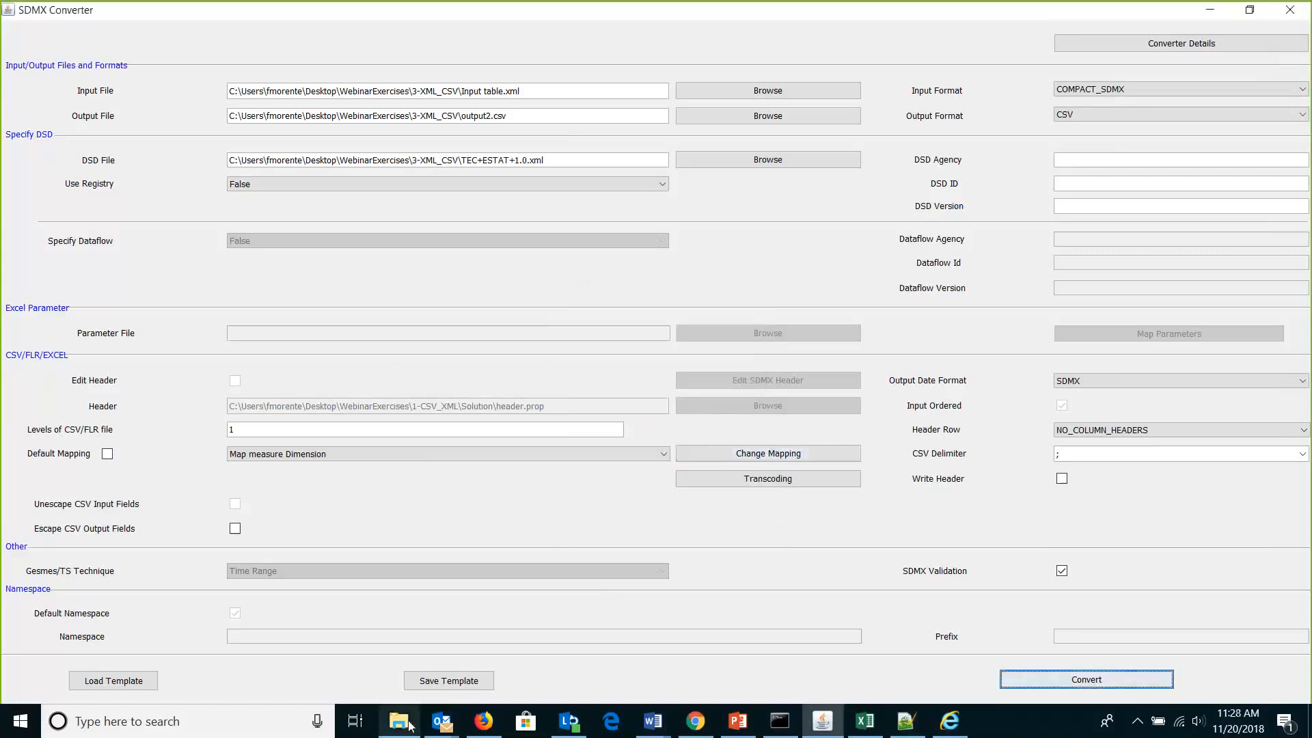
{"action": "left_click", "coordinate": [398, 721]}
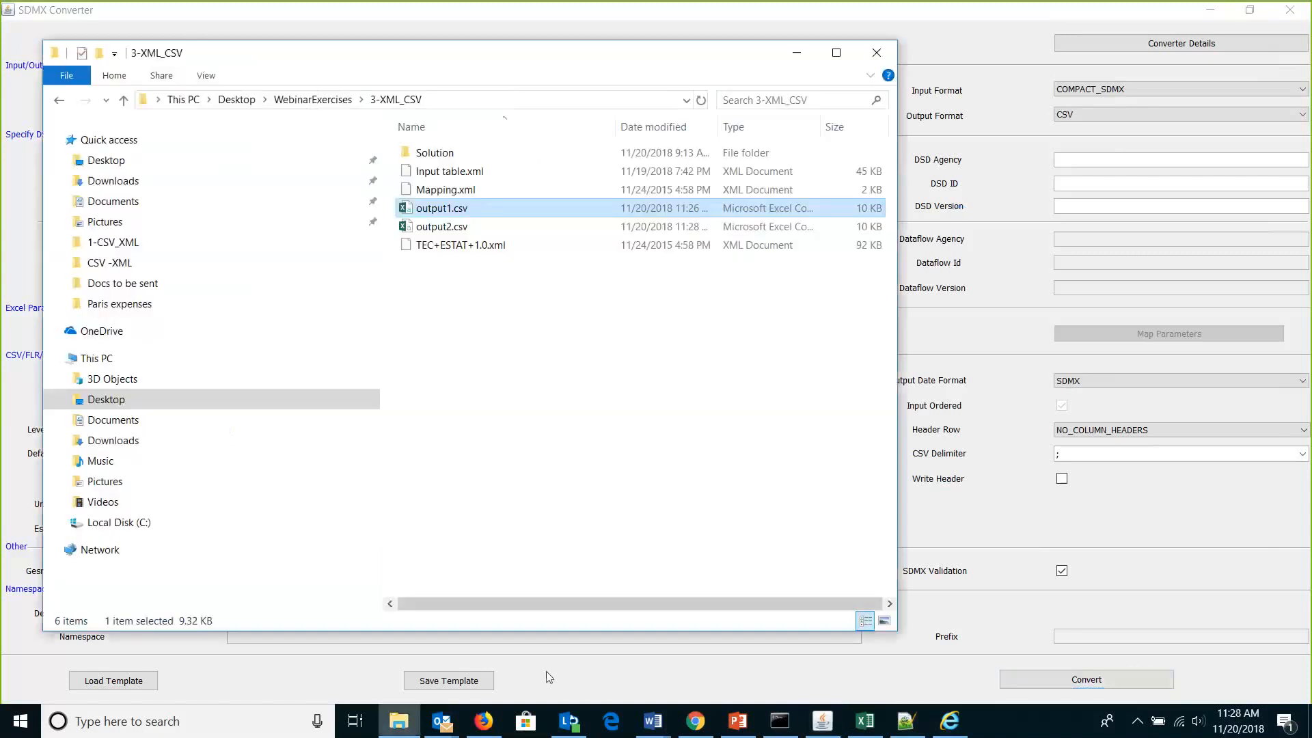
{"action": "left_click", "coordinate": [444, 226]}
{"action": "double_click", "coordinate": [445, 226]}
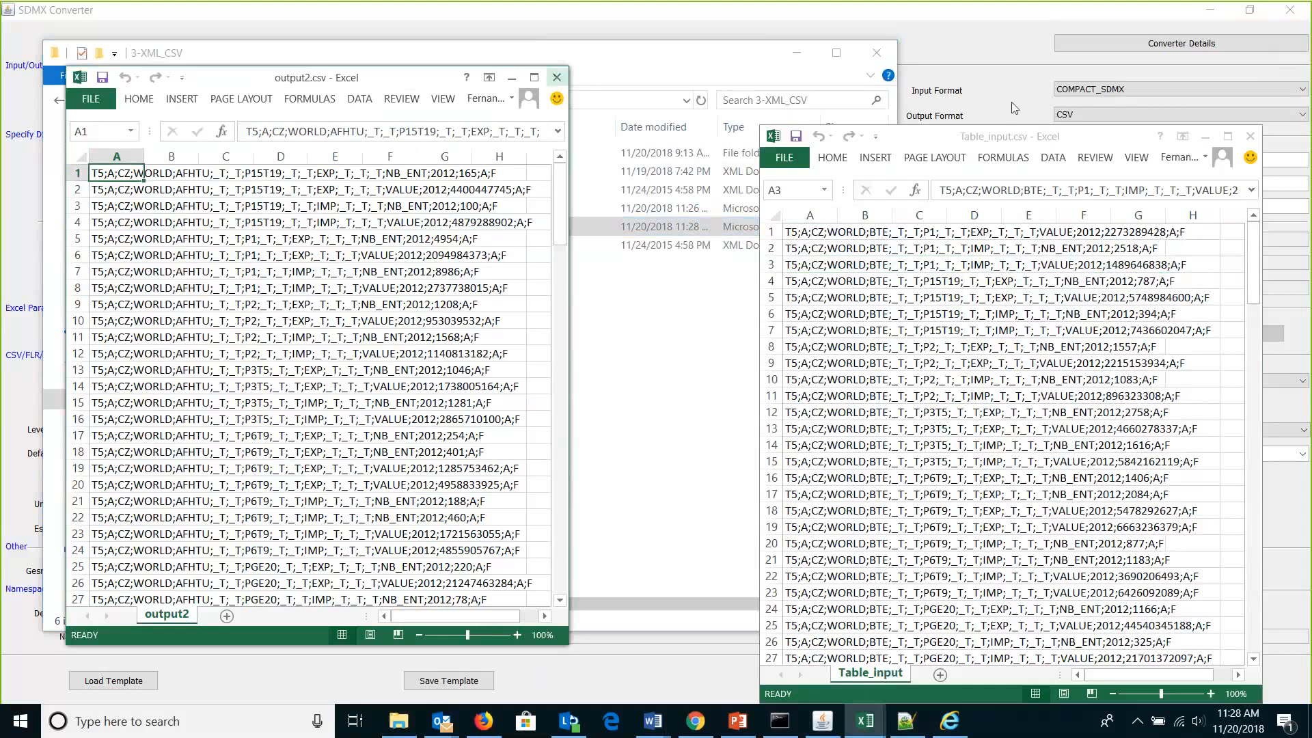
Close output2.csv and Table_input.csv without saving changes, and open SDMX-NA_MAIN_T0101_V1.2c_Sample.xlsx from the 2-XLS_XML exercise folder
{"action": "left_click", "coordinate": [1251, 136]}
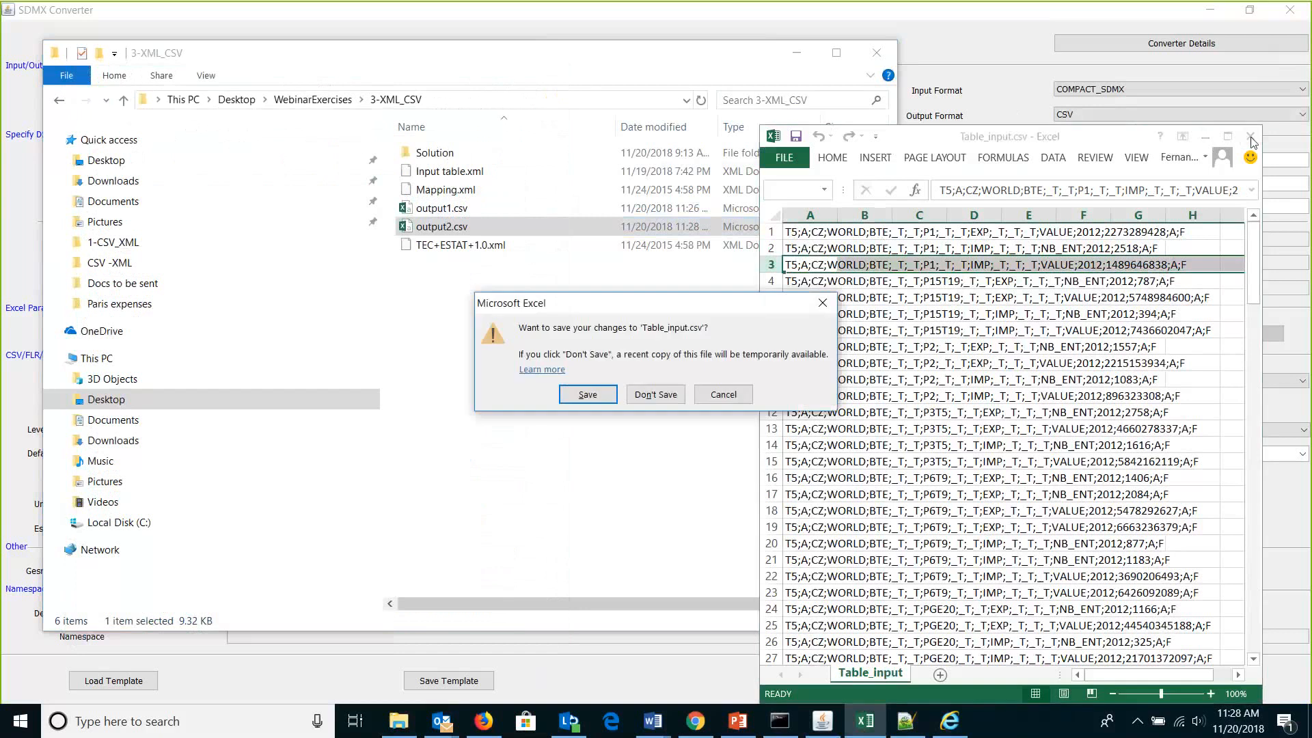
{"action": "left_click", "coordinate": [656, 395]}
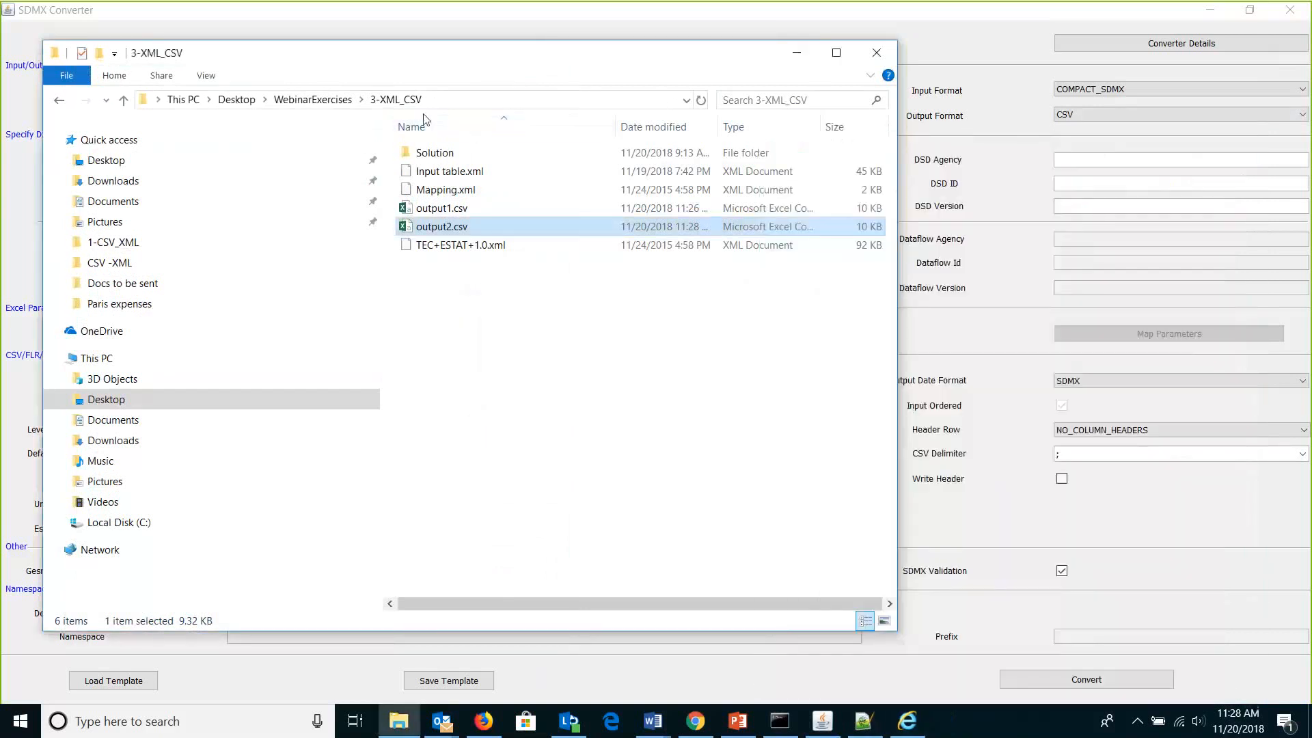
{"action": "left_click", "coordinate": [312, 99]}
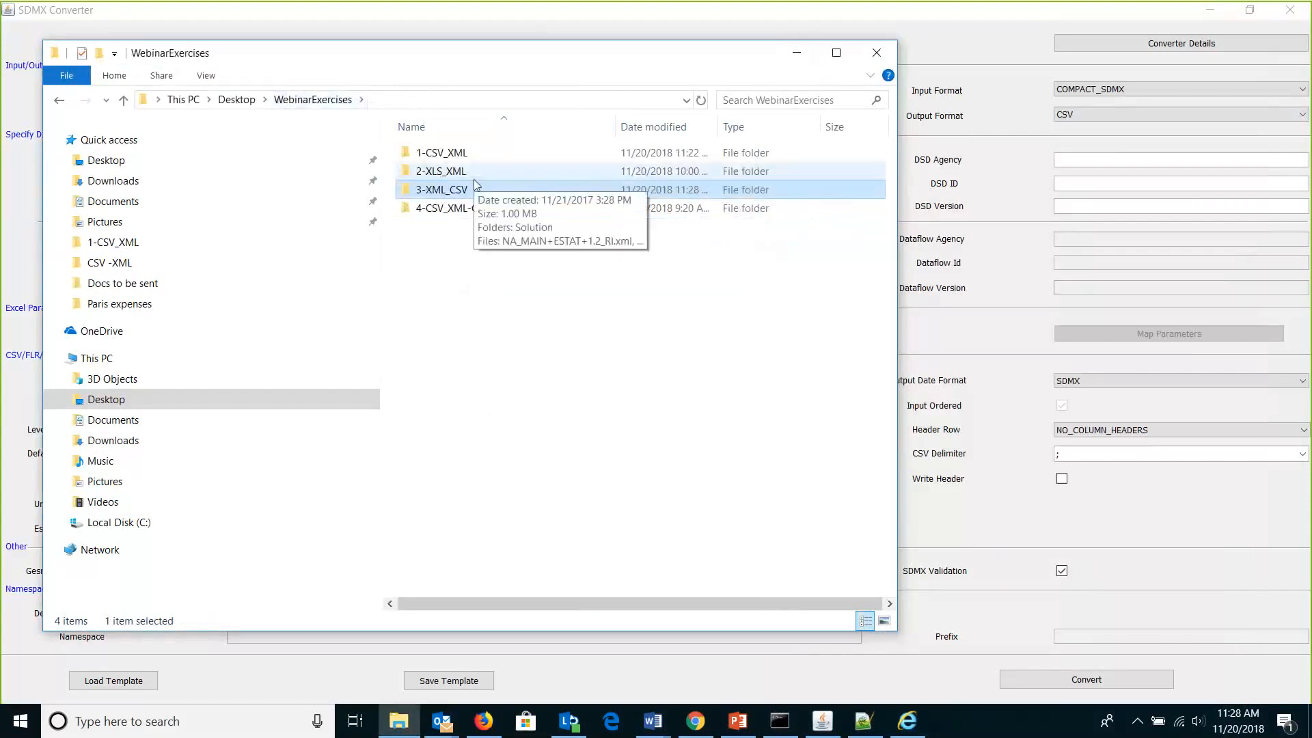
{"action": "double_click", "coordinate": [474, 176]}
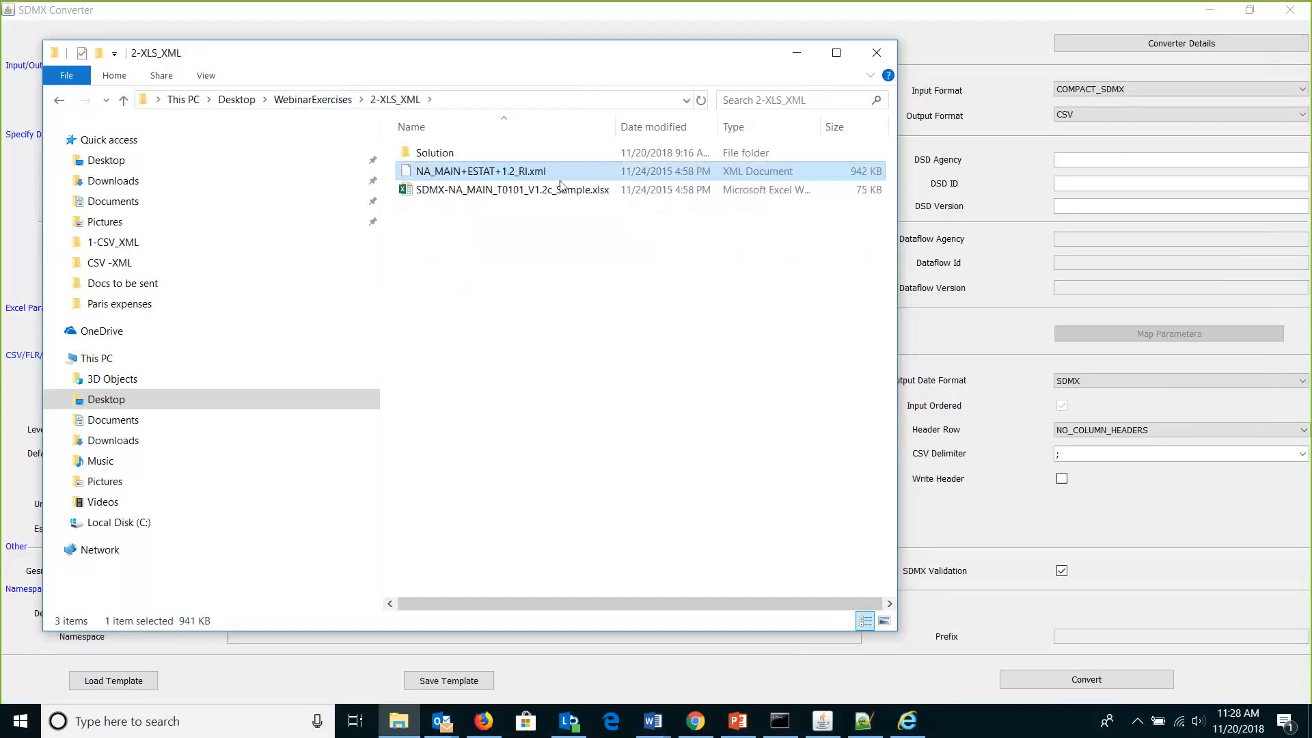
{"action": "double_click", "coordinate": [531, 191]}
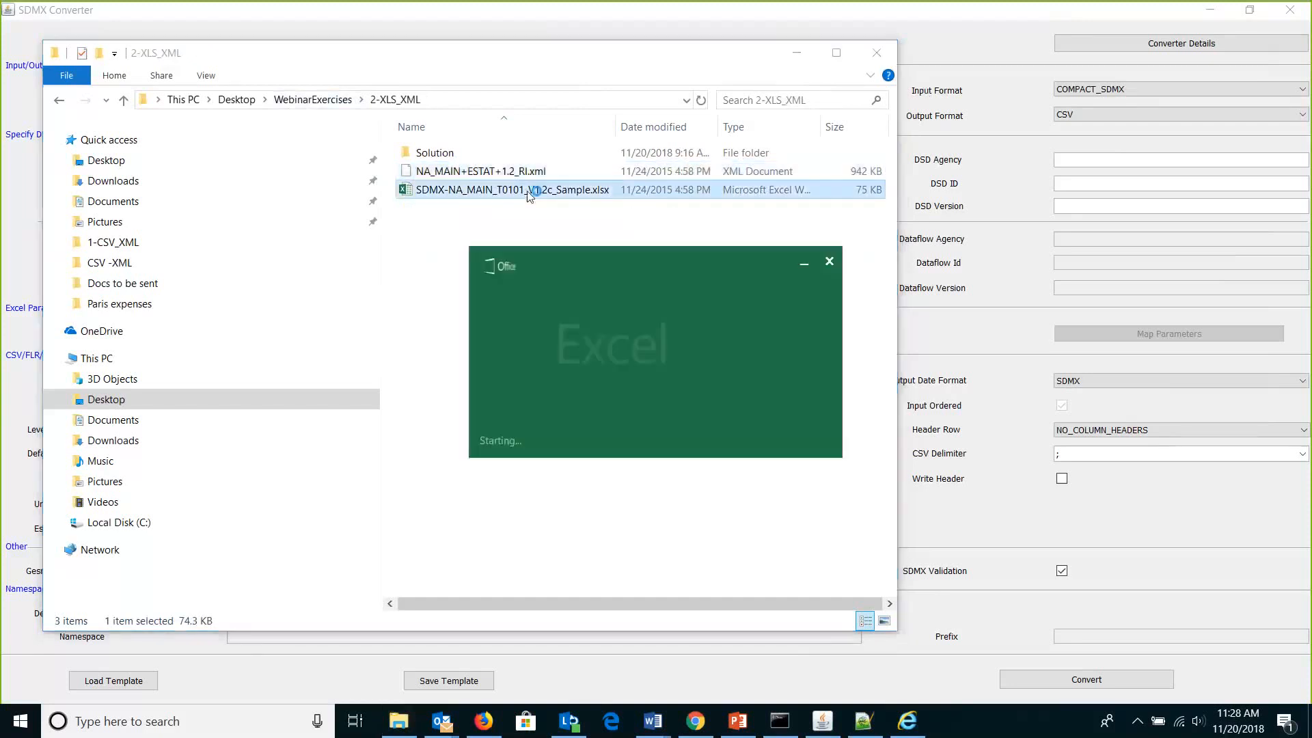